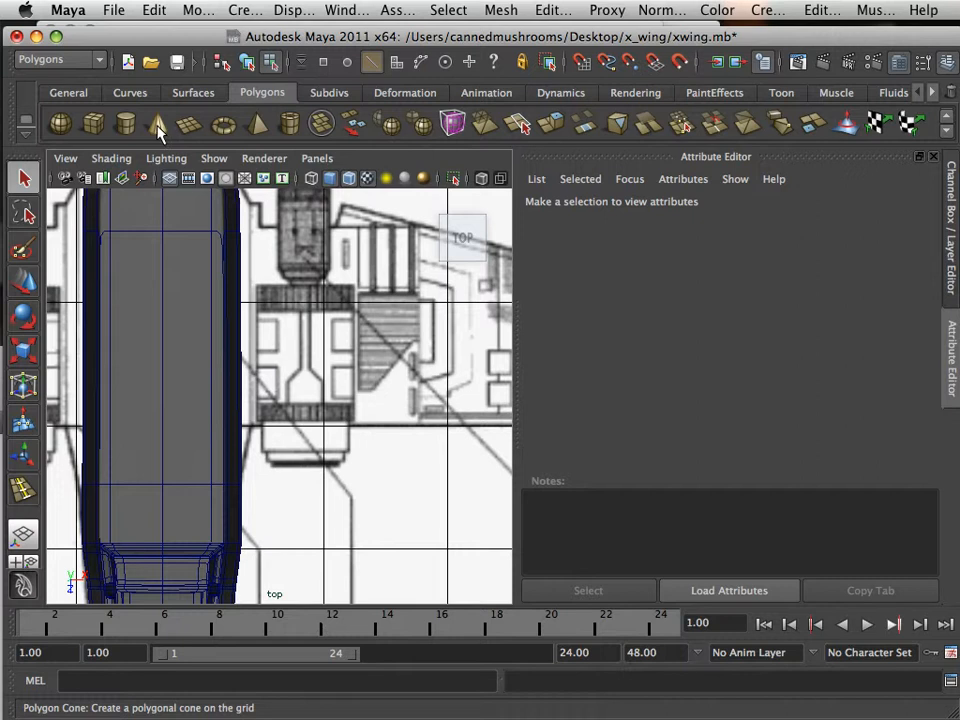
- Create a polygon cube and move it over the intake end of the engine beside the fuselage, at about X 2.721, Z -5.2
left_click(94, 126)
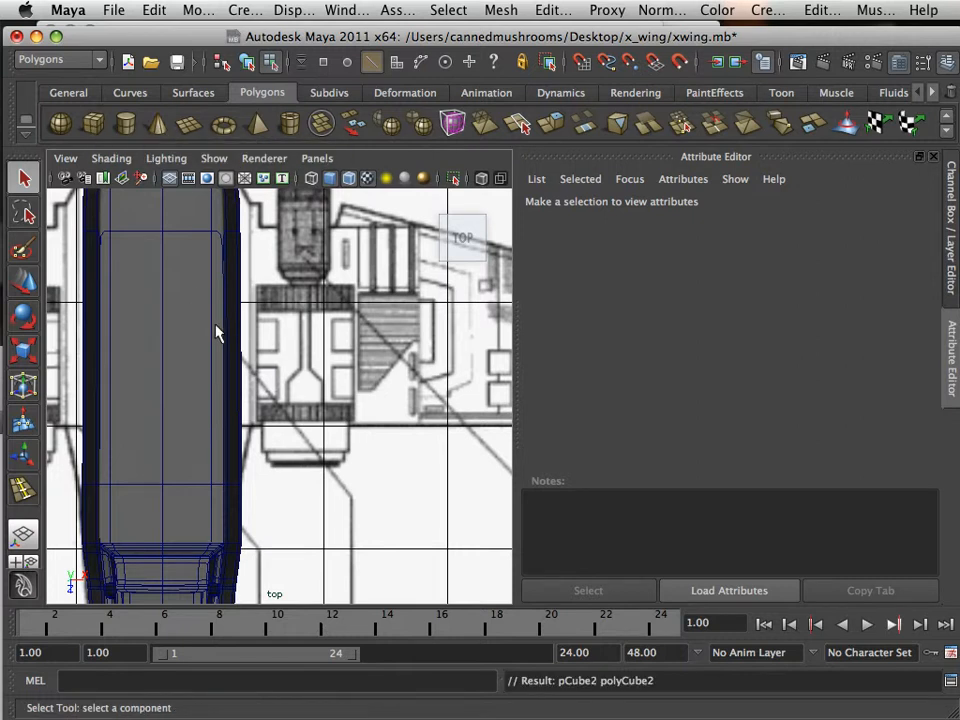
scroll(215, 333, "down", 5)
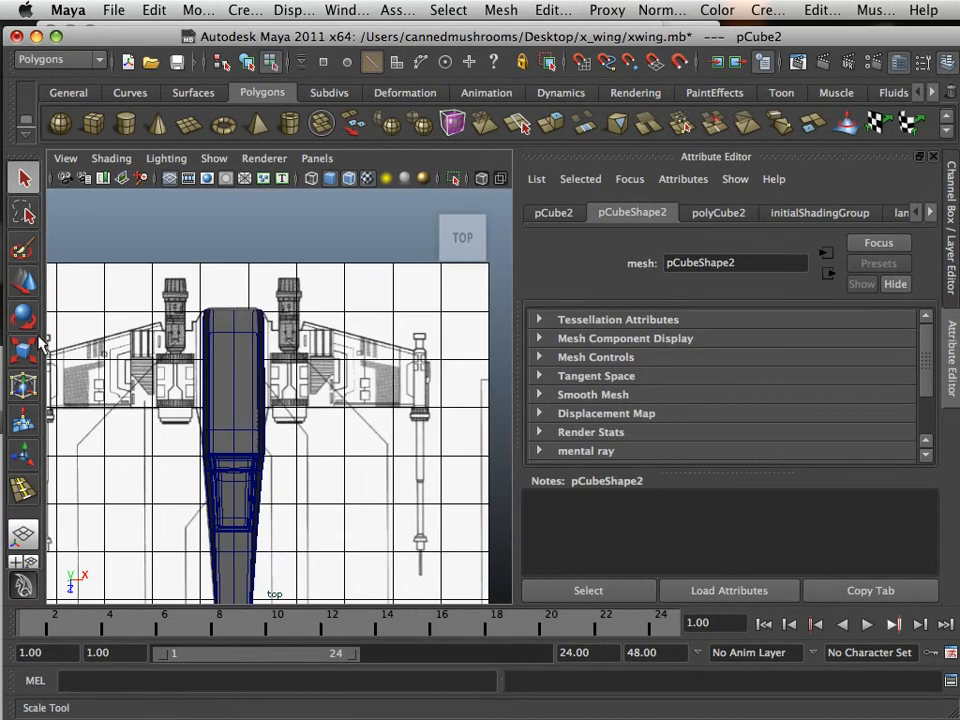
left_click(24, 285)
left_click_drag(232, 523, 311, 360)
scroll(291, 389, "up", 8)
scroll(279, 435, "down", 3)
middle_click_drag(279, 435, 279, 327, "alt")
scroll(279, 326, "down", 2)
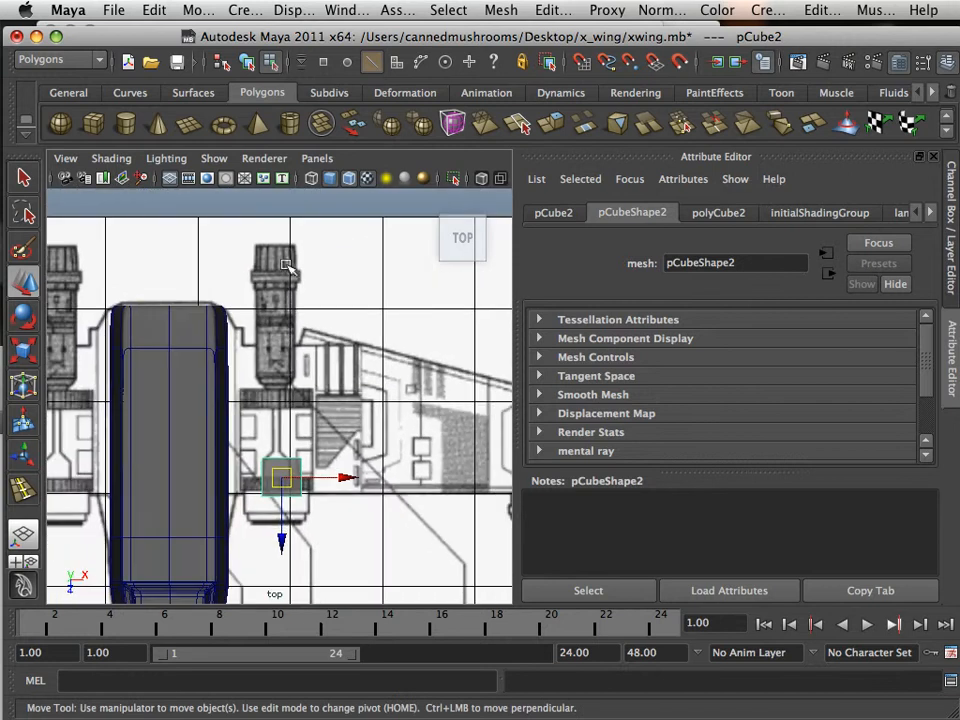
left_click_drag(287, 485, 279, 512)
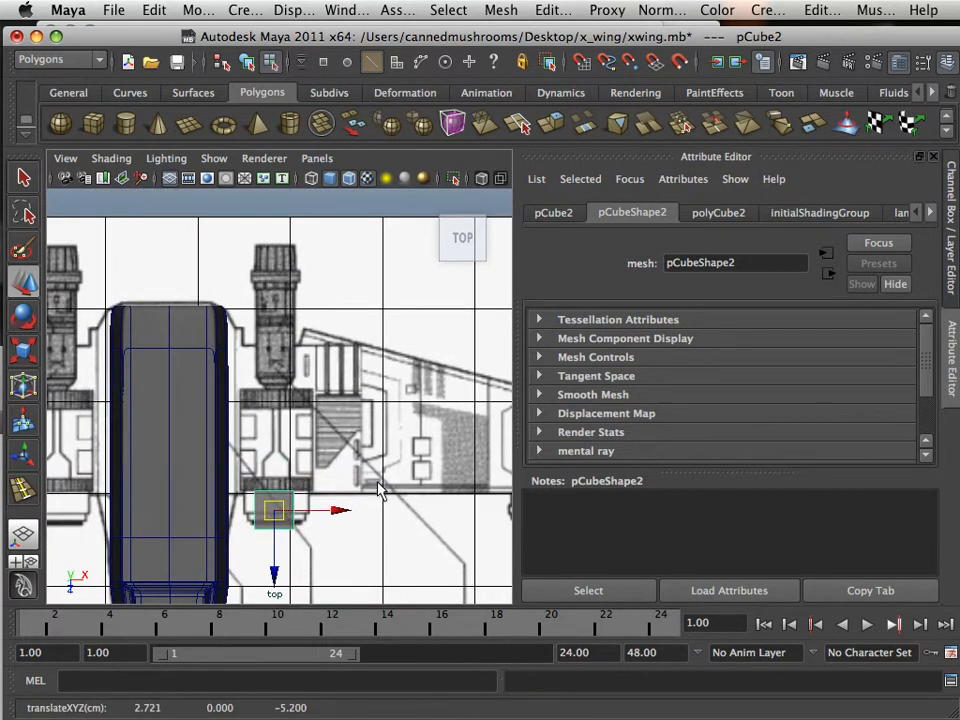
- Extrude the cube's front face in place without offsetting it
key("space")
key("space")
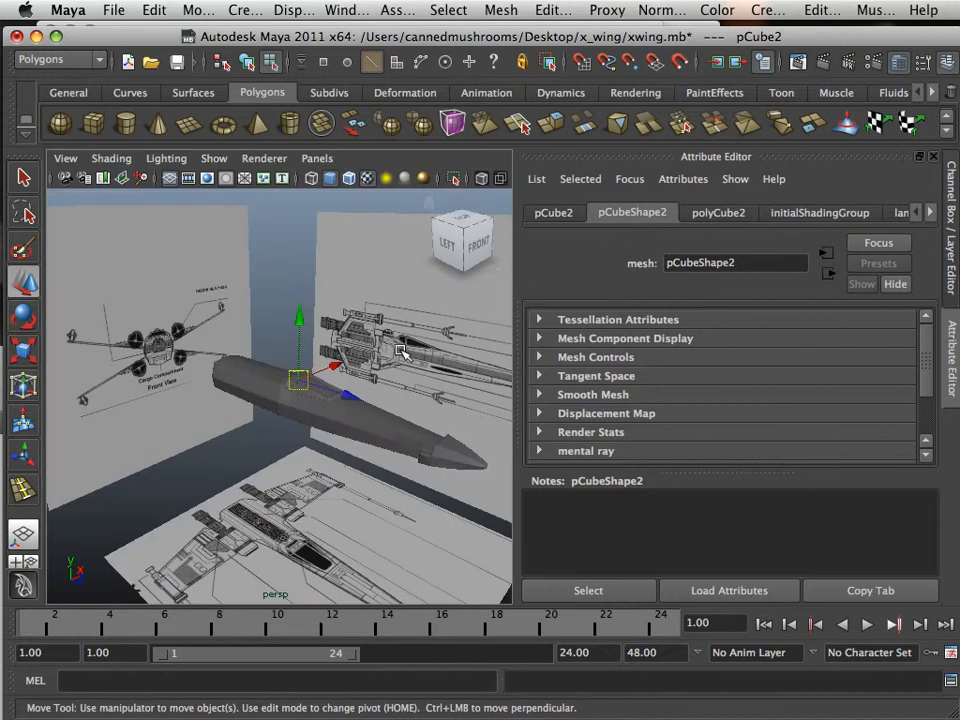
left_click_drag(401, 343, 322, 460, "alt")
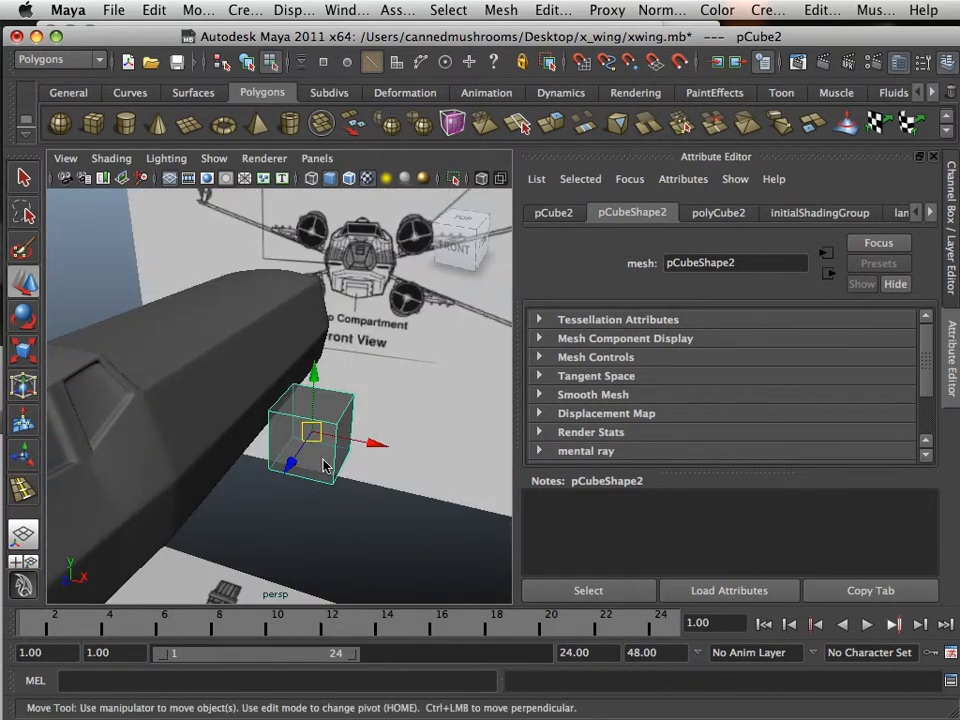
right_click_drag(325, 350, 322, 392)
scroll(336, 451, "up", 5)
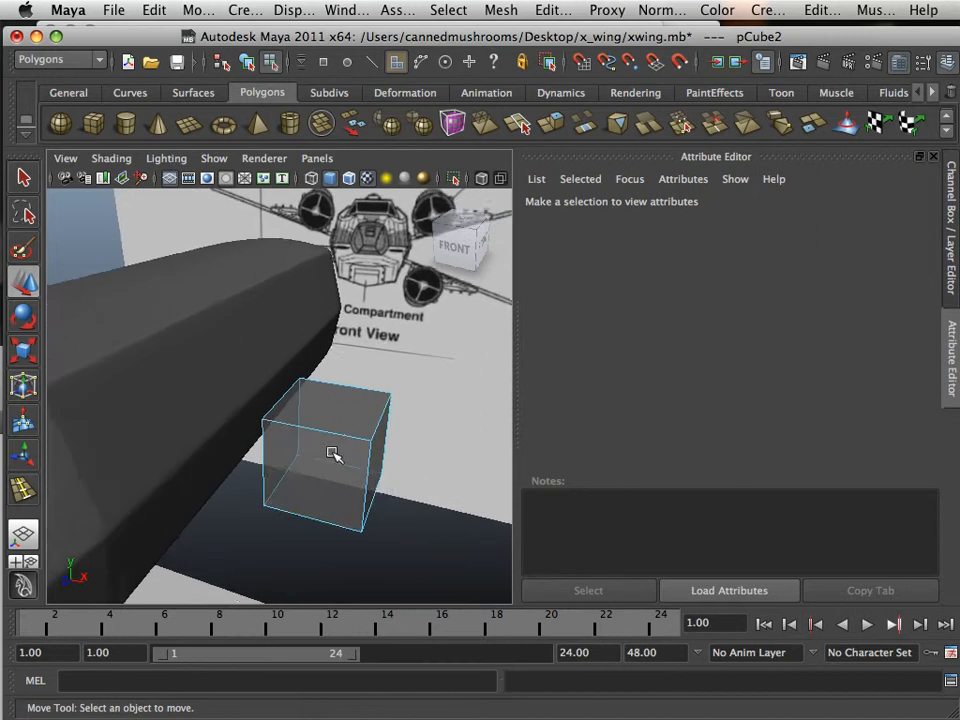
scroll(320, 465, "down", 1)
mouse_move(336, 488)
left_mouse_down("alt")
mouse_move(328, 489)
mouse_move(345, 482)
left_mouse_up("alt")
left_click(340, 481)
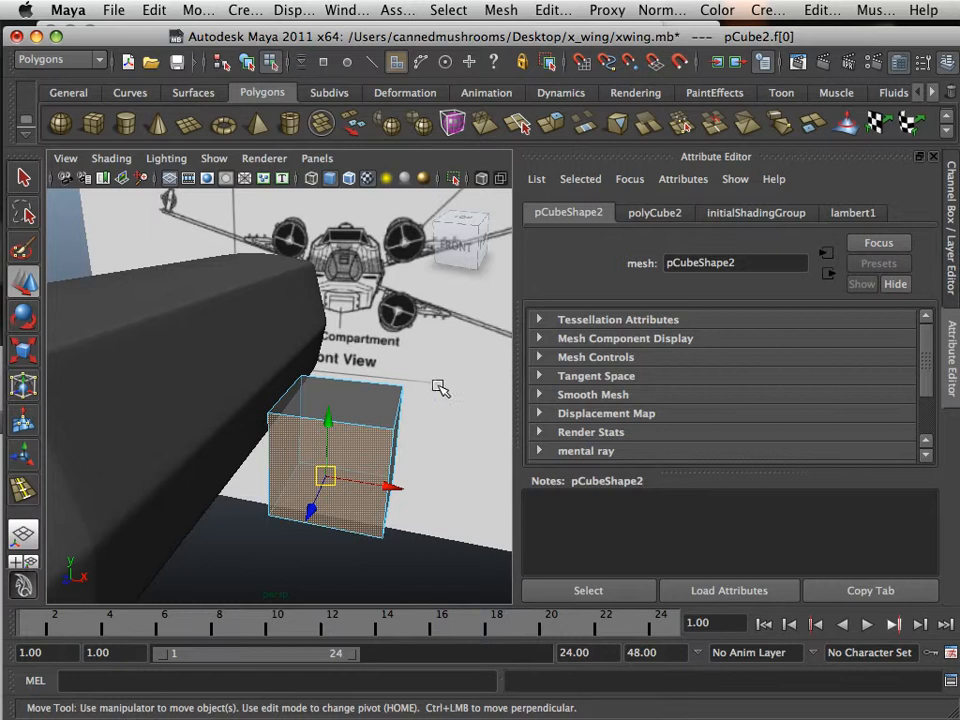
left_click(551, 125)
left_click(456, 569)
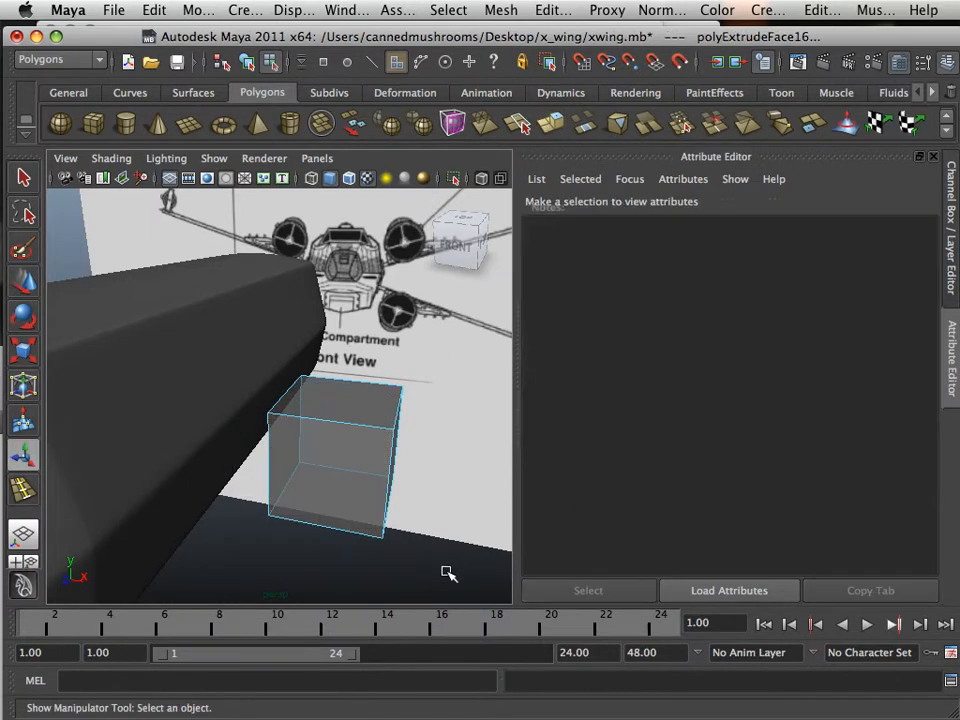
- Extrude the cube's opposite back face in place as well
left_click_drag(448, 570, 172, 514, "alt")
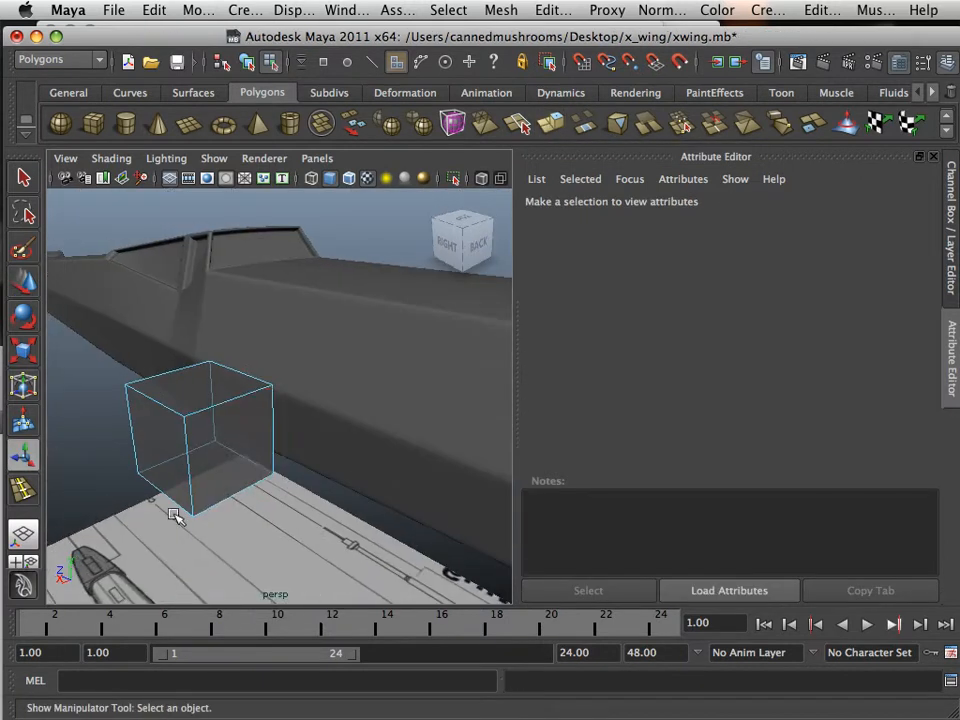
left_click(231, 418)
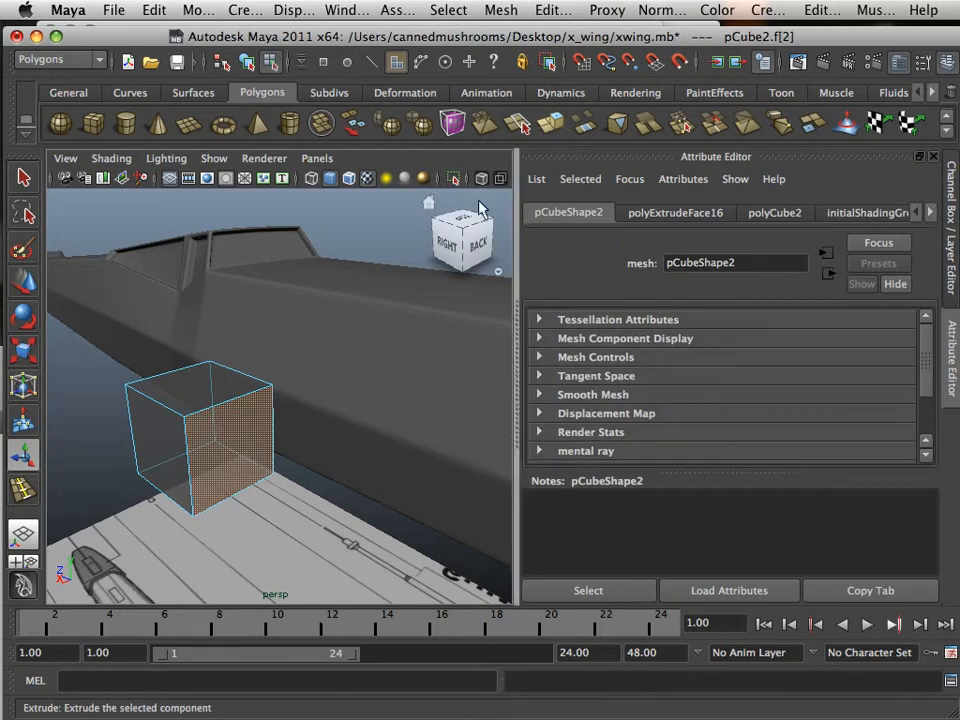
key("g")
left_click(99, 443)
- Return the cube to object mode and apply Smooth to round it into a cylinder-like block
left_click_drag(99, 443, 304, 444, "alt")
right_click_drag(306, 345, 375, 310)
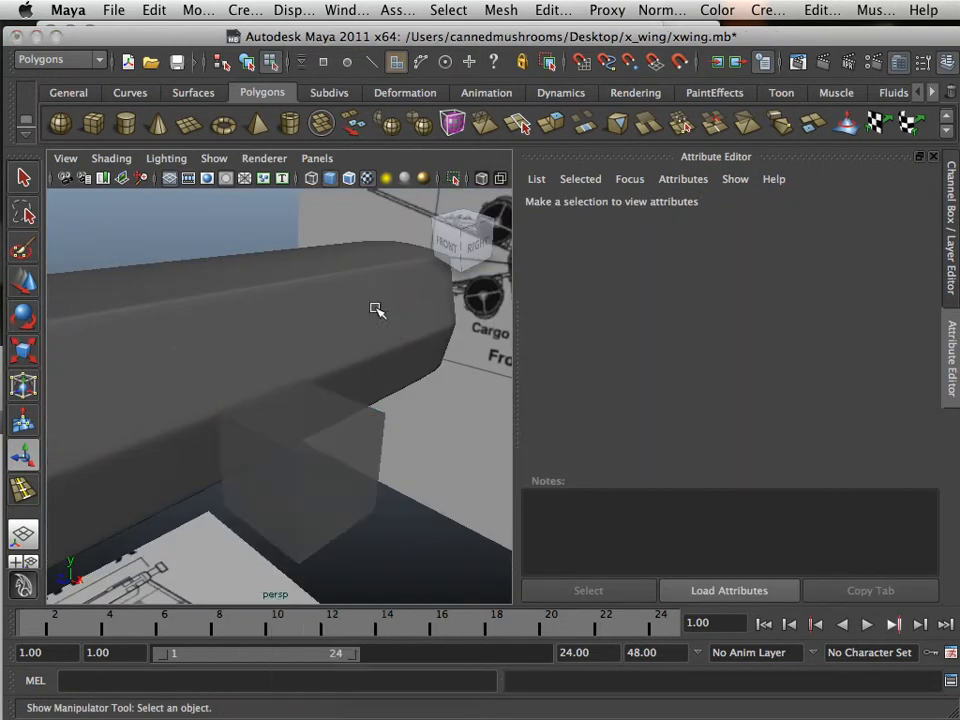
left_click(326, 439)
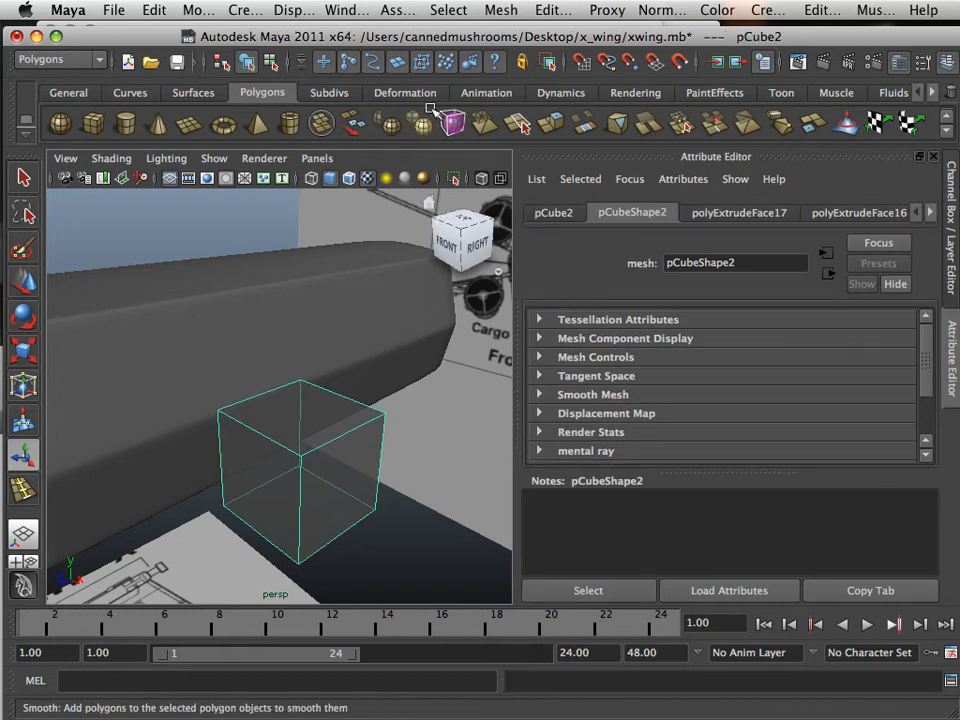
left_click(494, 12)
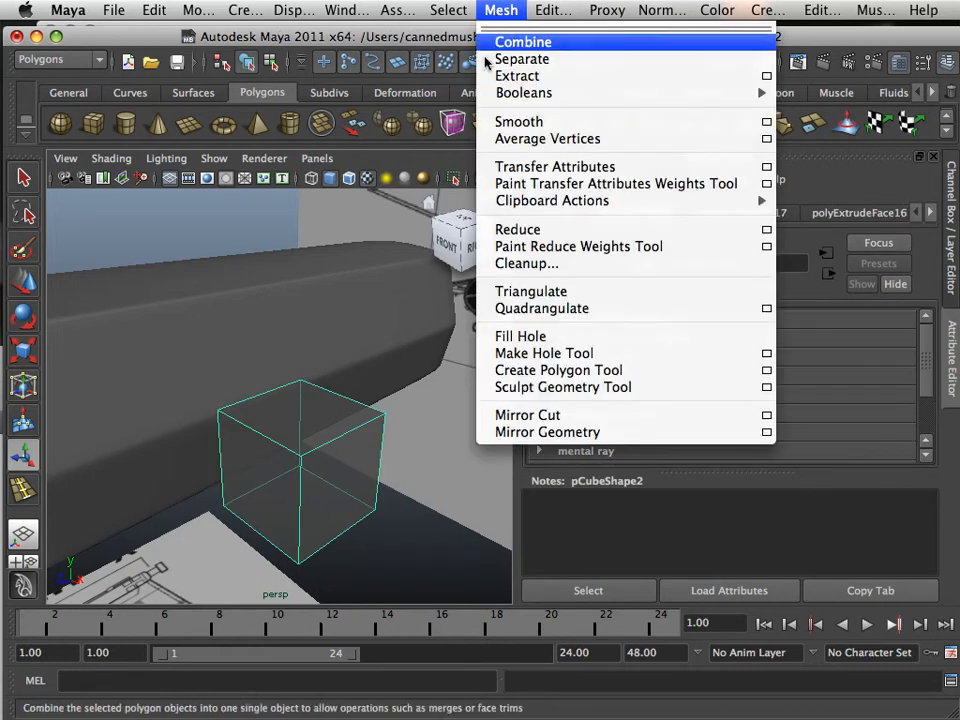
left_click(505, 120)
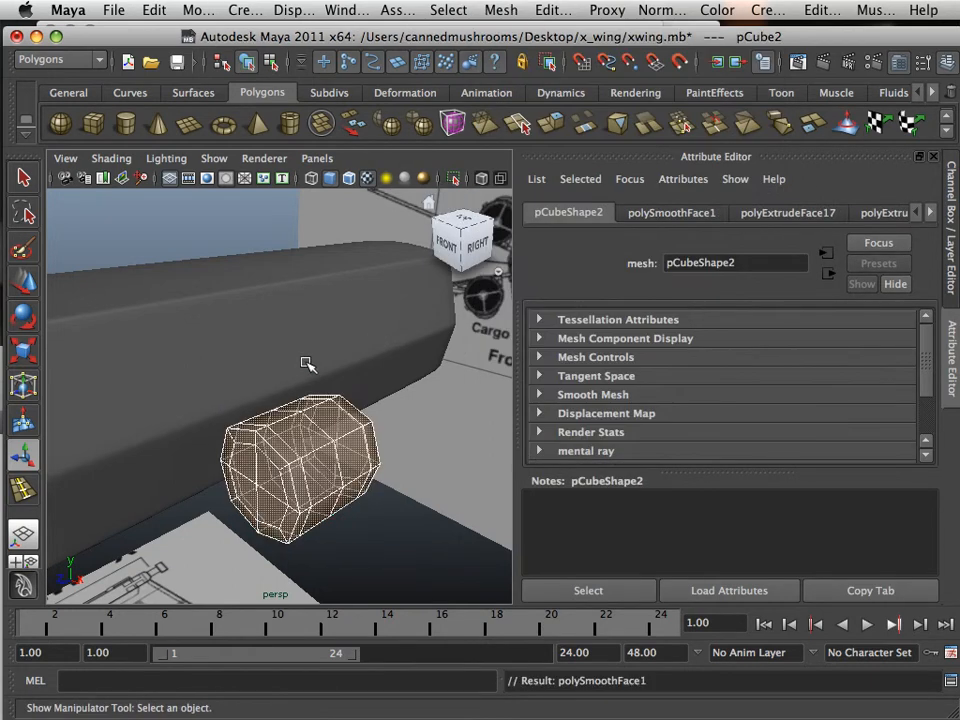
left_click(358, 535)
- Move the smoothed block along Z to about -6.209, over the engine body in the top view
left_click_drag(332, 525, 376, 512, "alt")
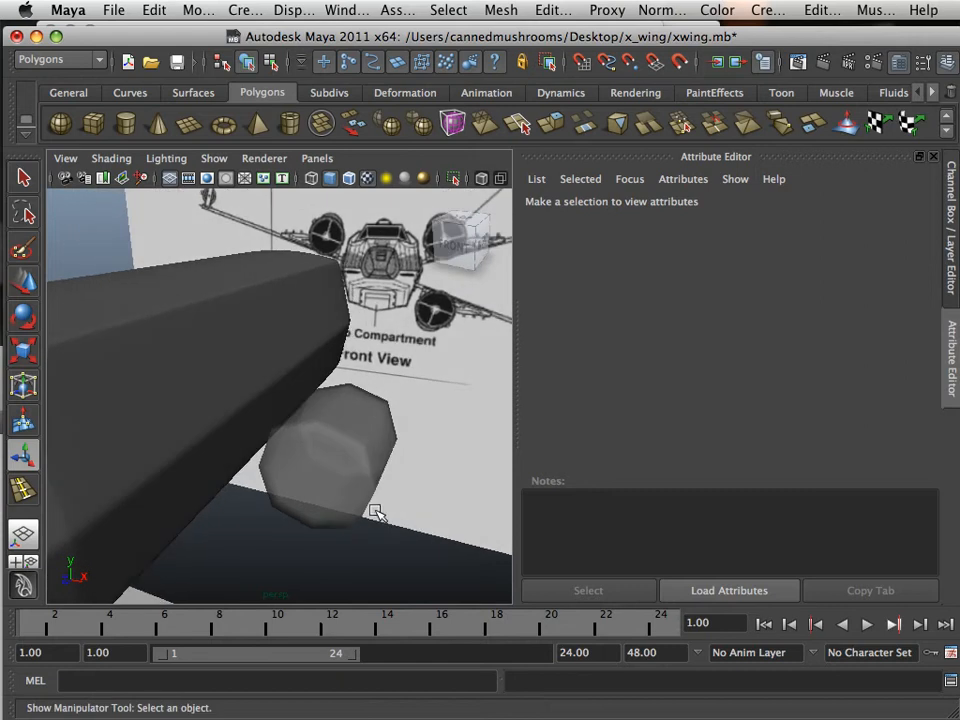
scroll(356, 506, "down", 2)
scroll(350, 500, "up", 3)
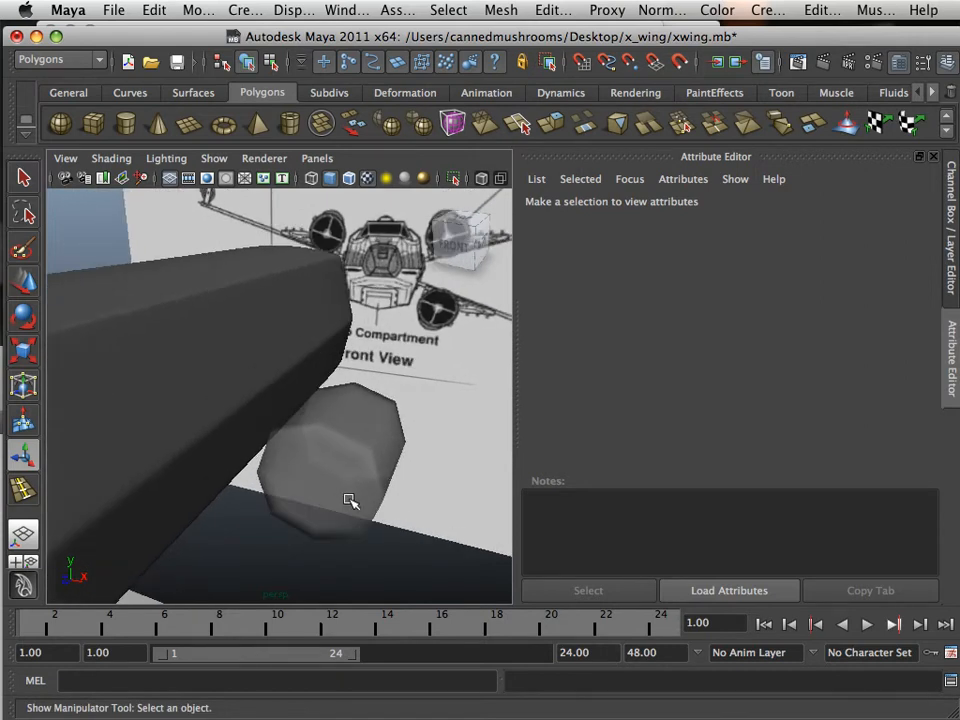
left_click(347, 498)
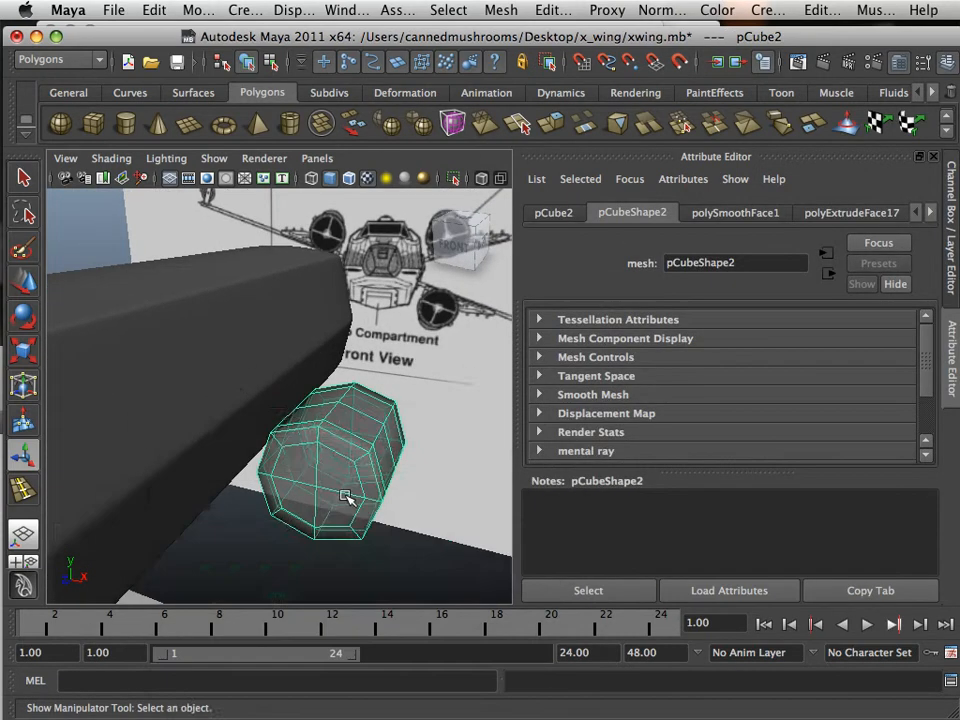
key("space")
key("space")
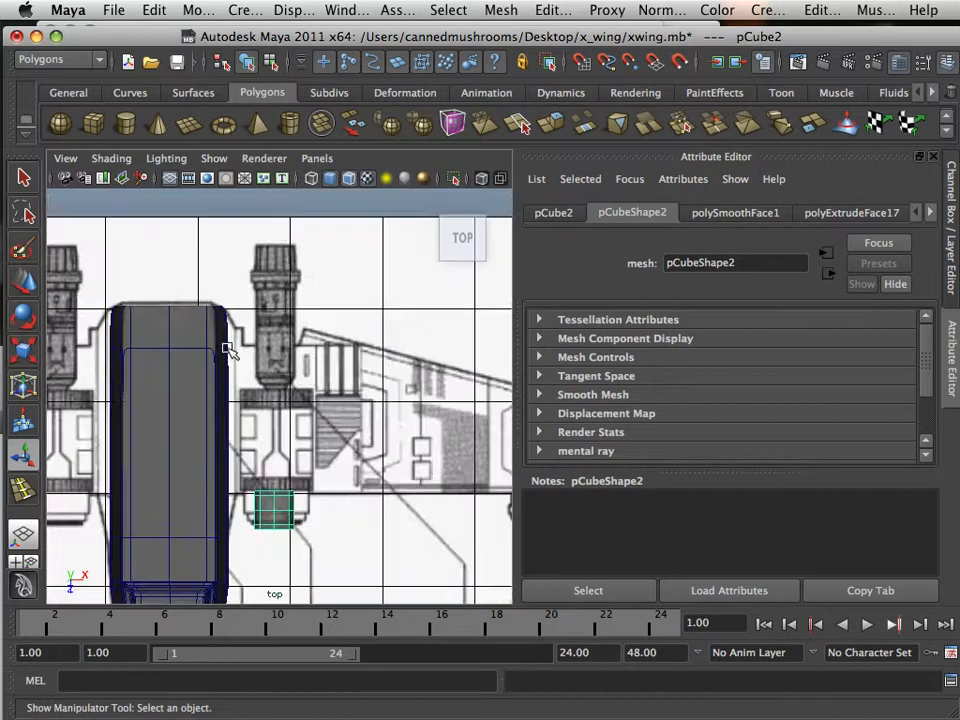
scroll(240, 443, "up", 5)
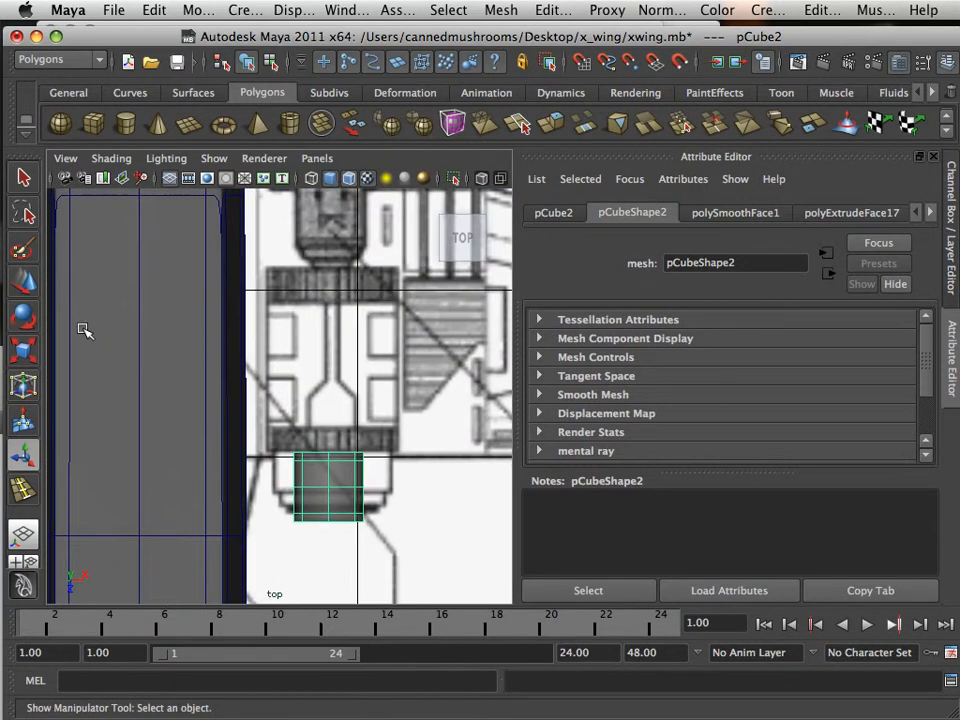
left_click(35, 288)
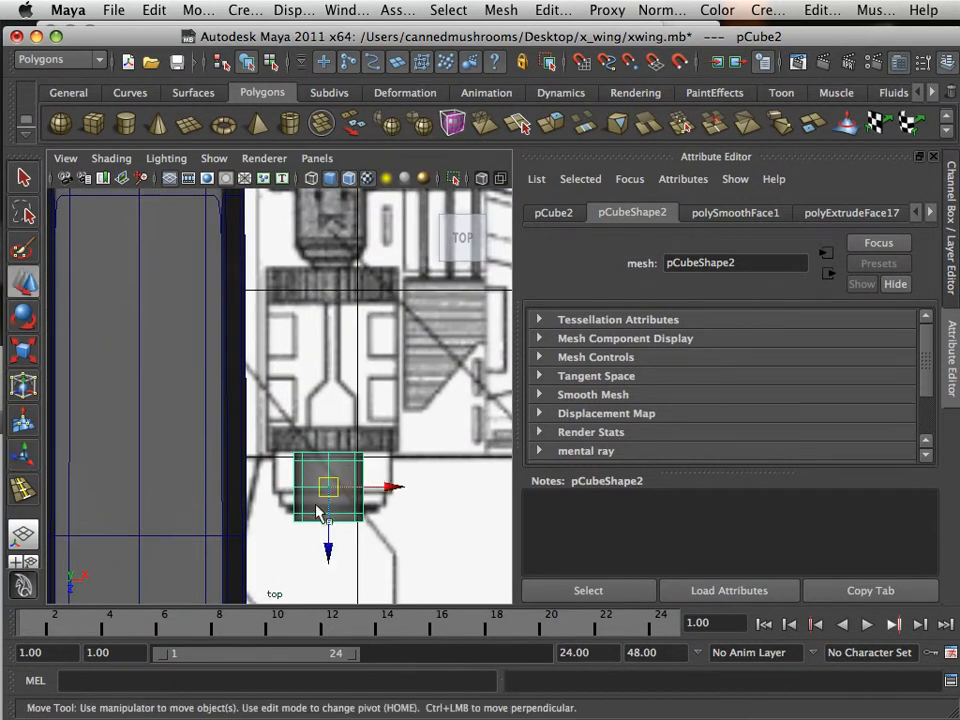
left_click_drag(328, 546, 329, 477)
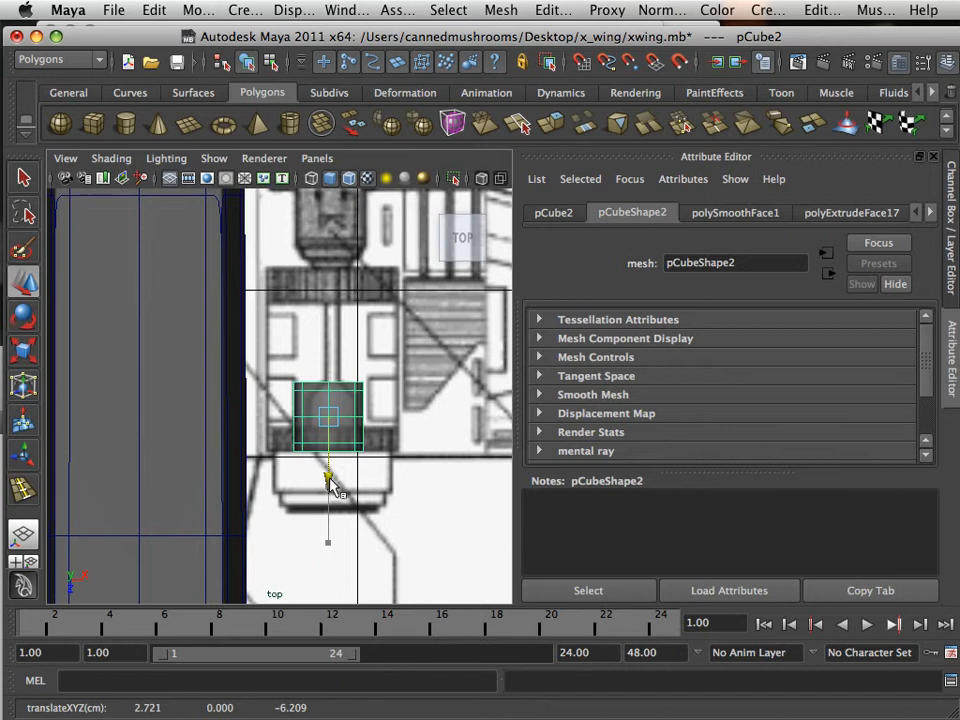
- Scale the block uniformly to about 1.864 to match the engine's width, and stretch it along Z to about 2.382
scroll(331, 480, "up", 2)
left_click(22, 350)
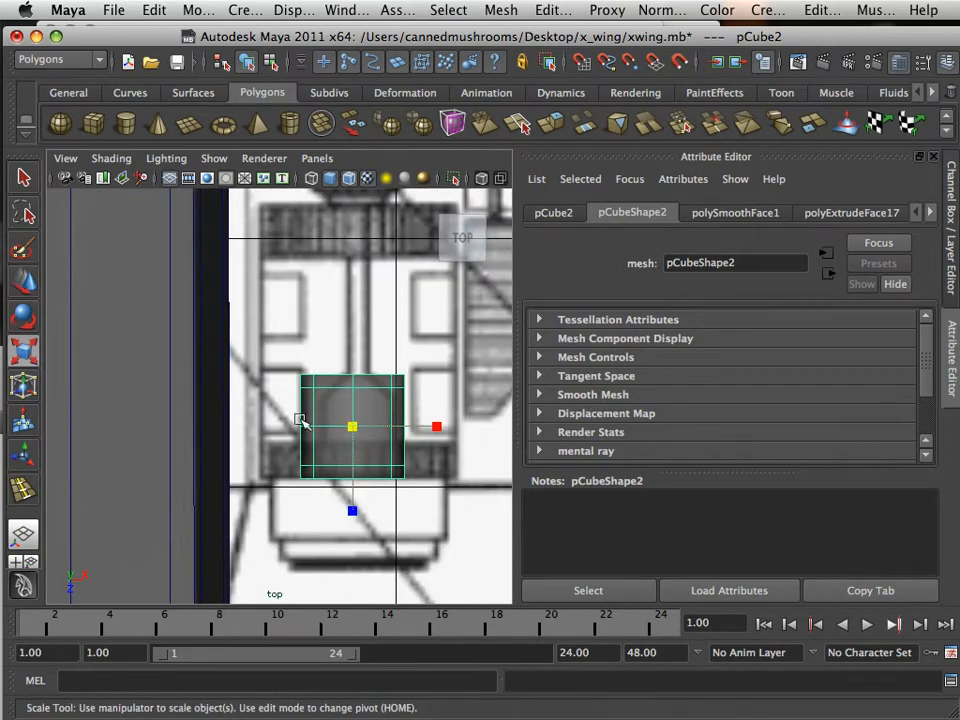
left_click_drag(353, 430, 433, 499)
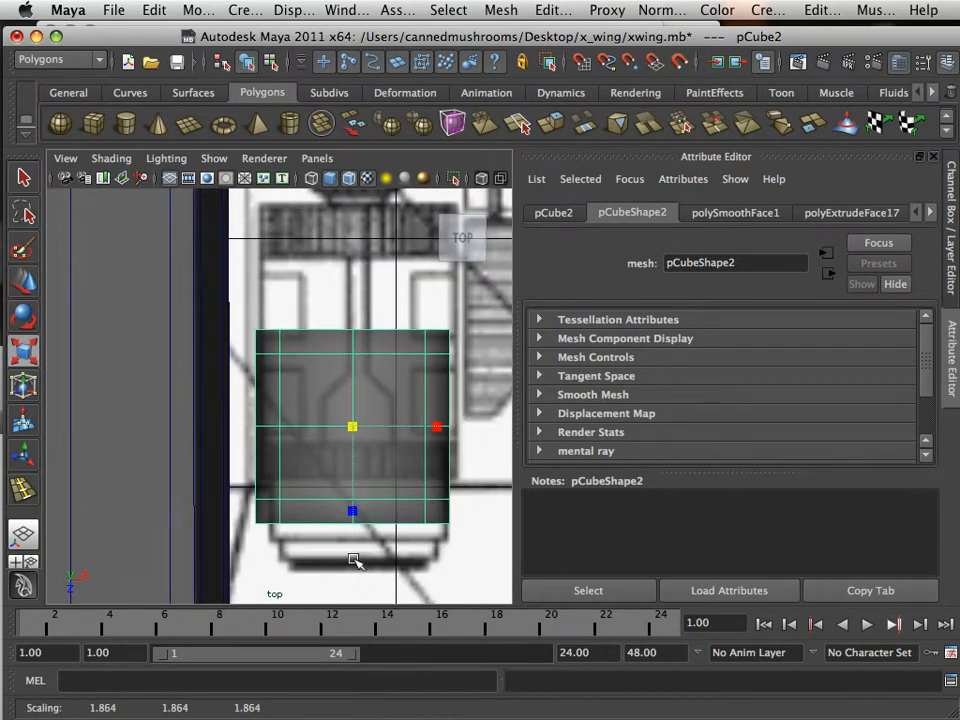
left_click_drag(355, 508, 354, 535)
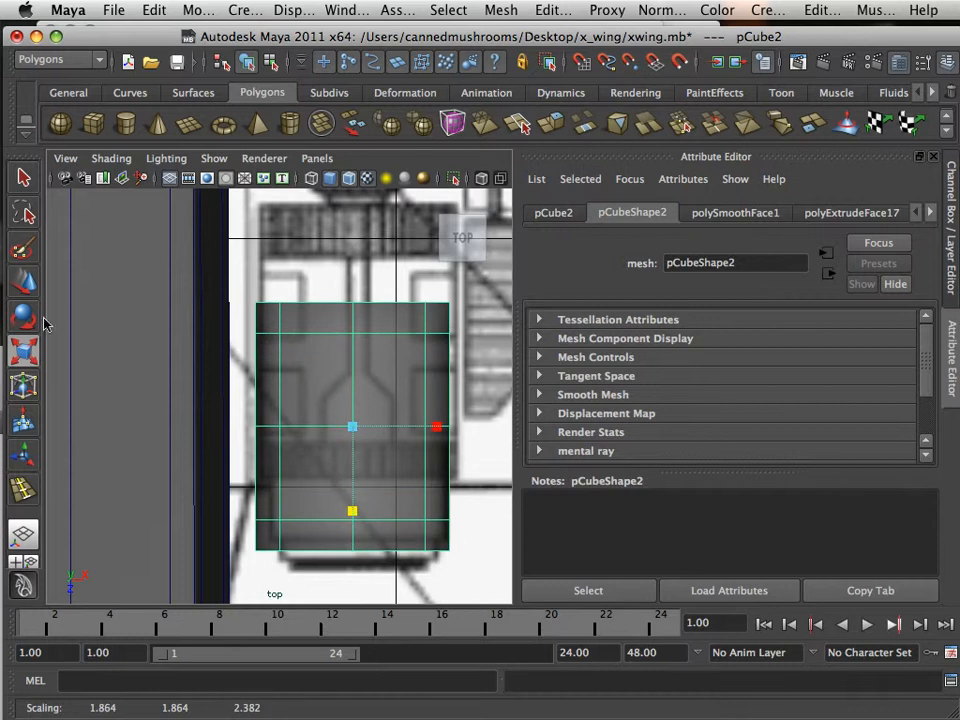
- Move the stretched block back along Z and slightly along X so it is centered on the drawn engine body
left_click(30, 288)
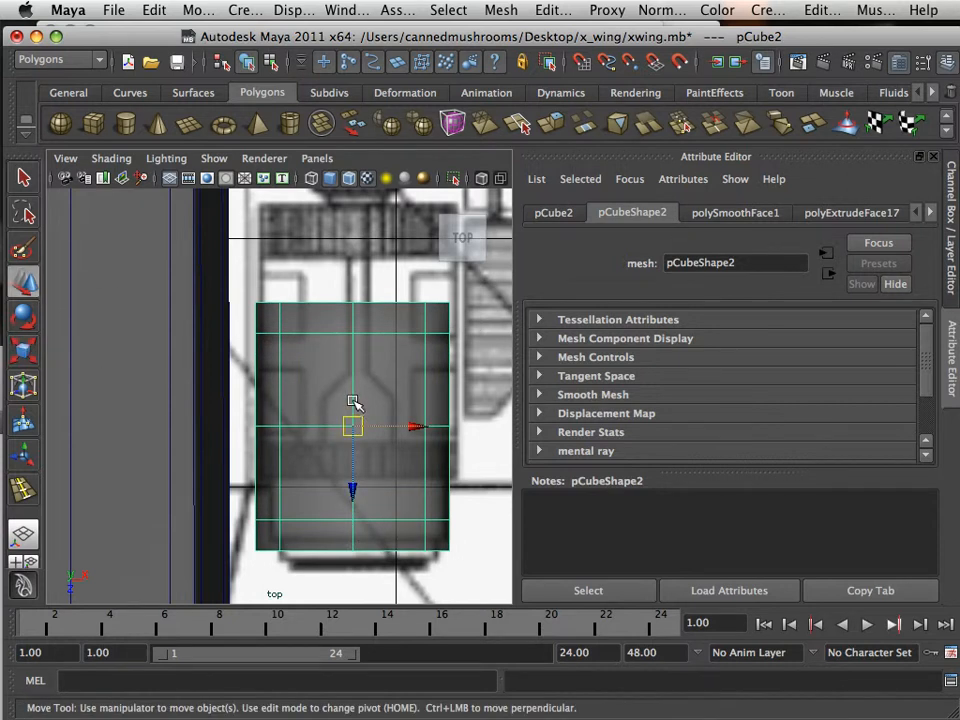
left_click(354, 497)
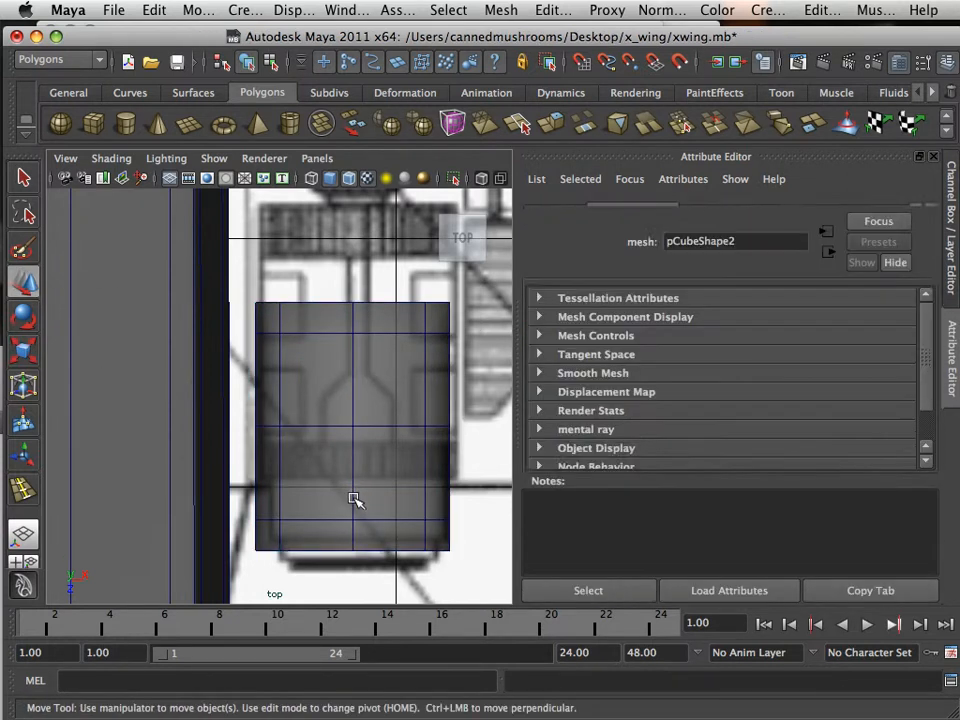
left_click(354, 497)
left_click_drag(356, 493, 354, 403)
middle_click_drag(354, 403, 283, 437, "alt")
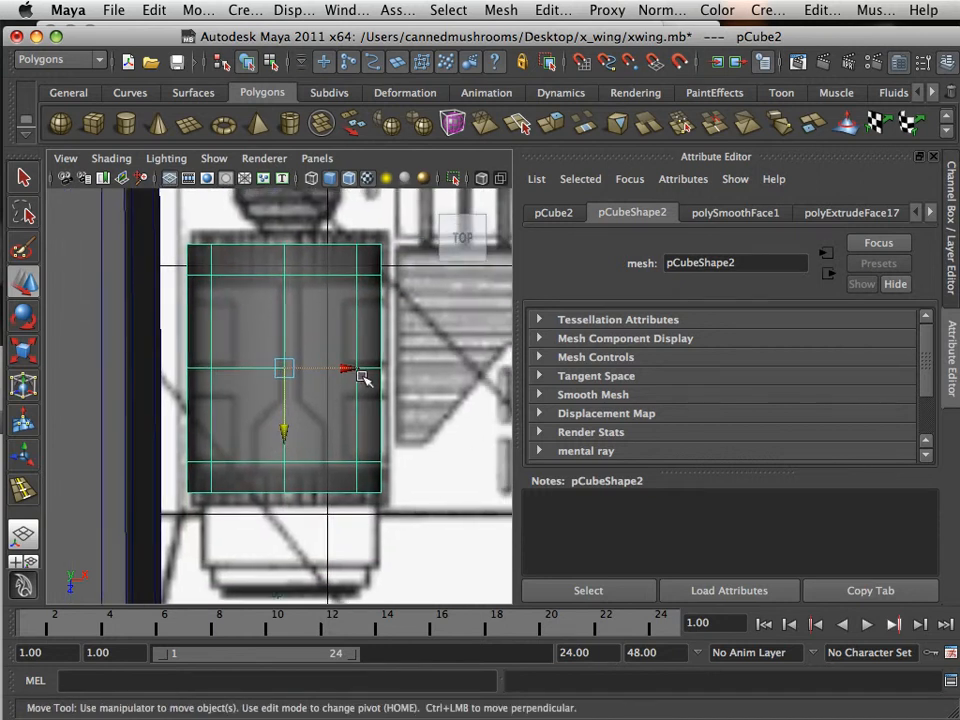
left_click_drag(355, 371, 361, 374)
- Scale the block along Z to about 2.7 so it spans the full length of the drawn engine body
left_click(26, 350)
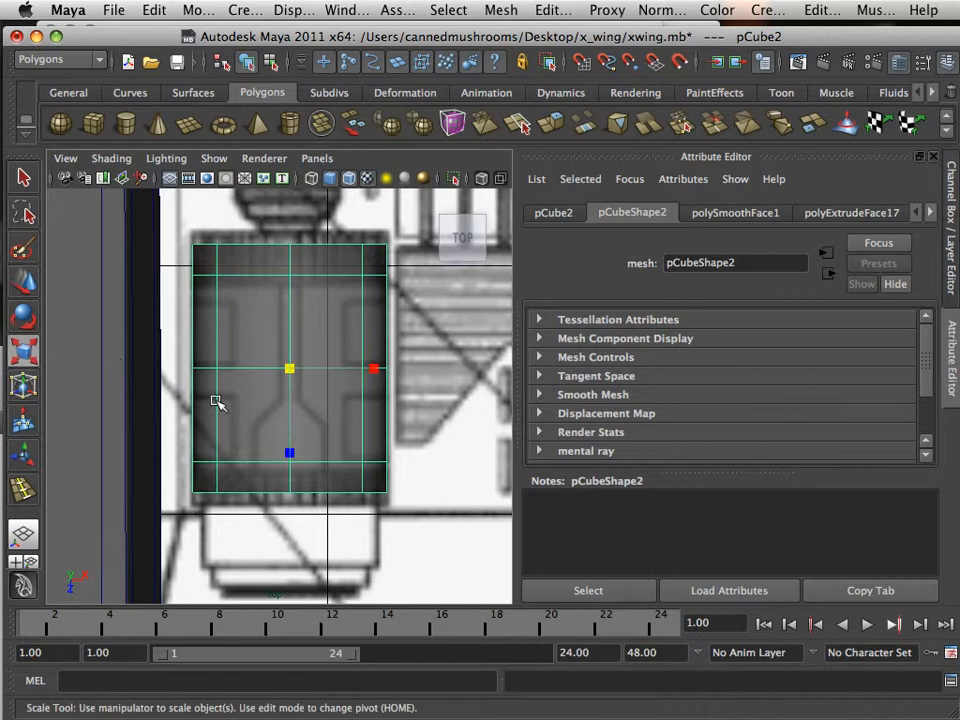
left_click_drag(289, 455, 287, 463)
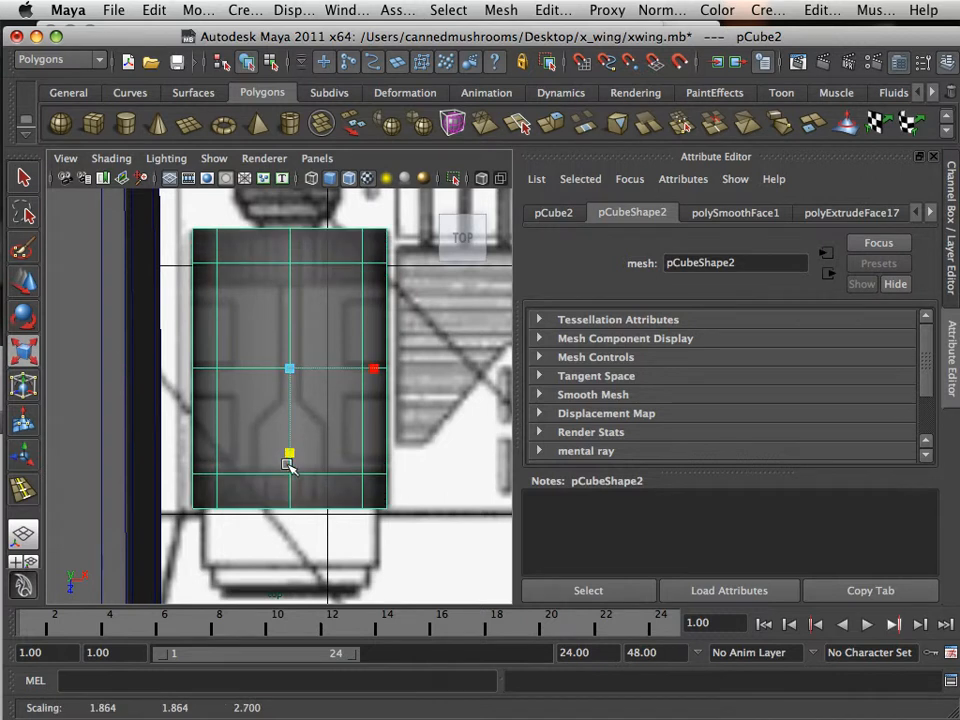
left_click(392, 567)
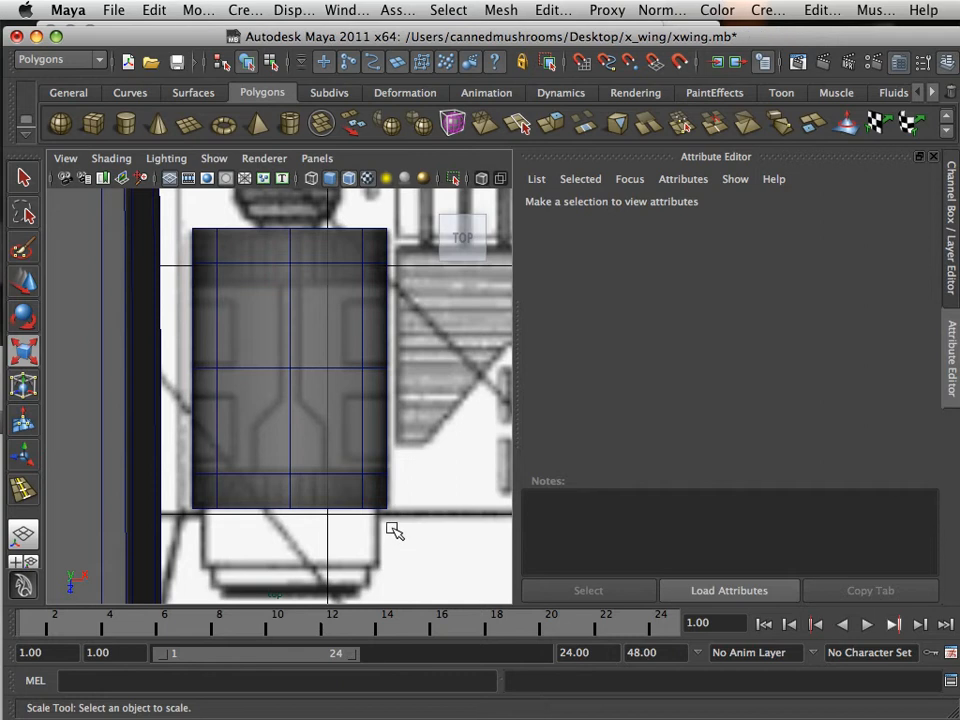
- Select all the faces of the front end cap on the smoothed engine block, both the outer ring and the center faces
key("space")
key("space")
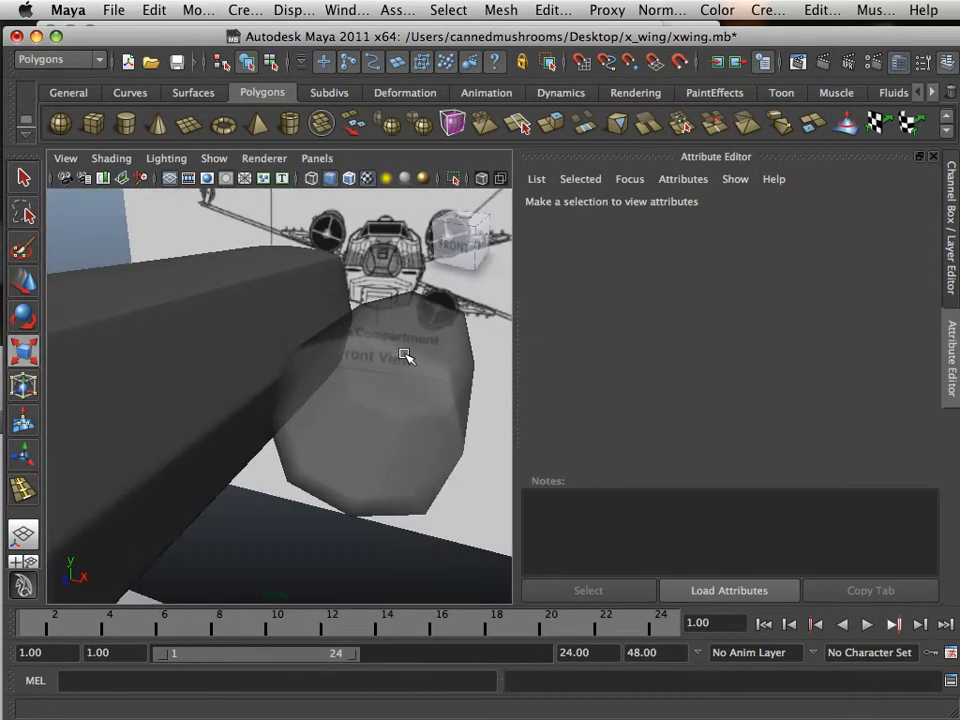
left_click(368, 413)
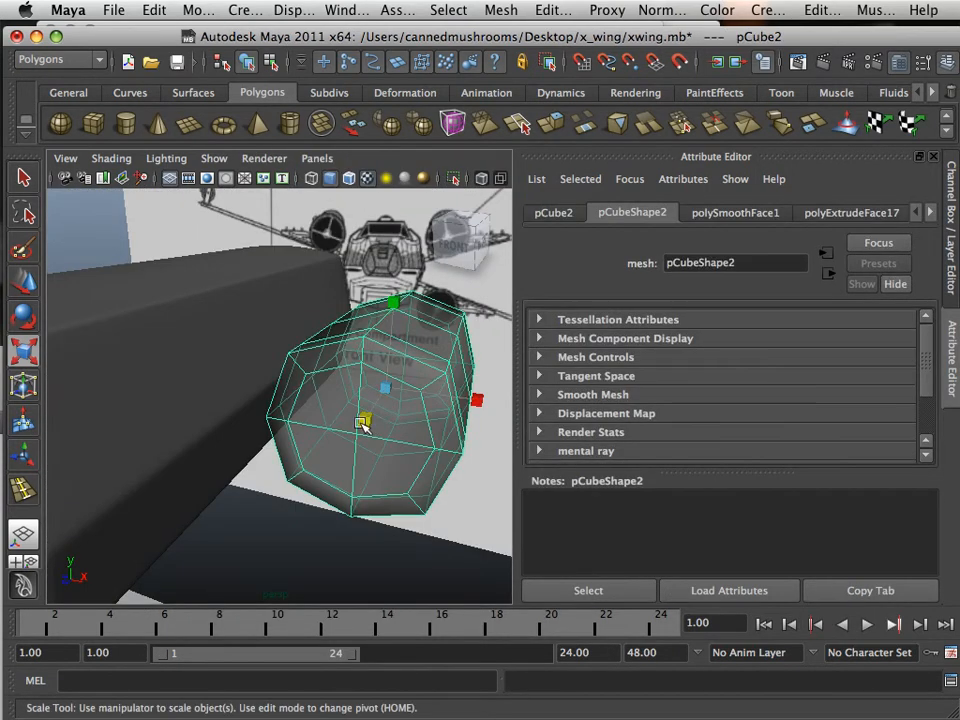
left_click_drag(364, 420, 272, 437, "alt")
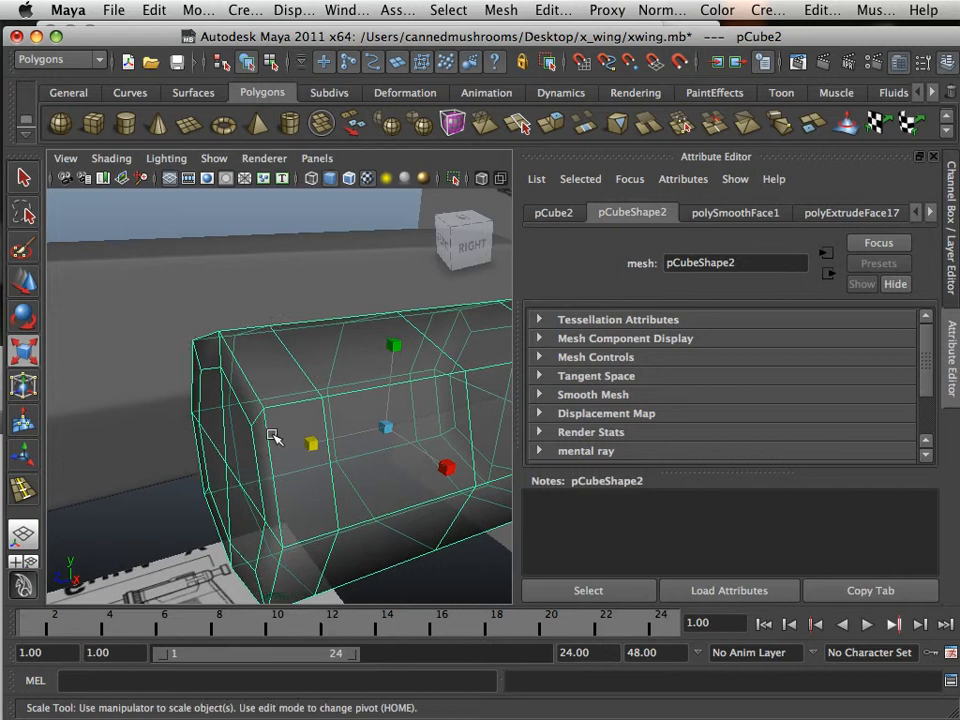
right_click_drag(236, 344, 240, 388)
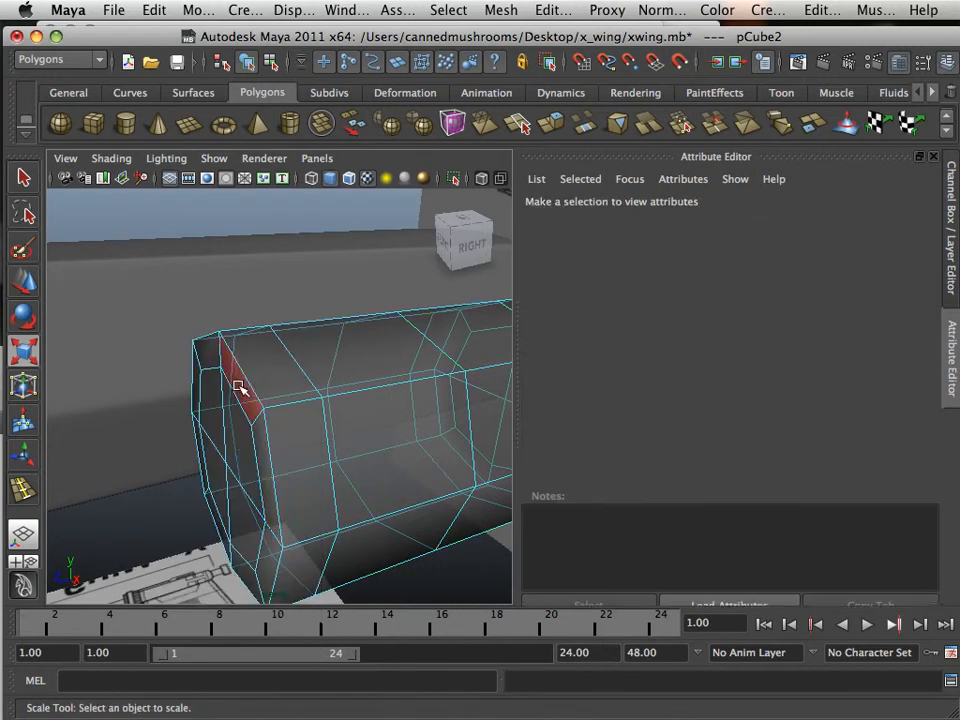
left_click(255, 447)
left_click(258, 450, "shift")
left_click(257, 563, "shift")
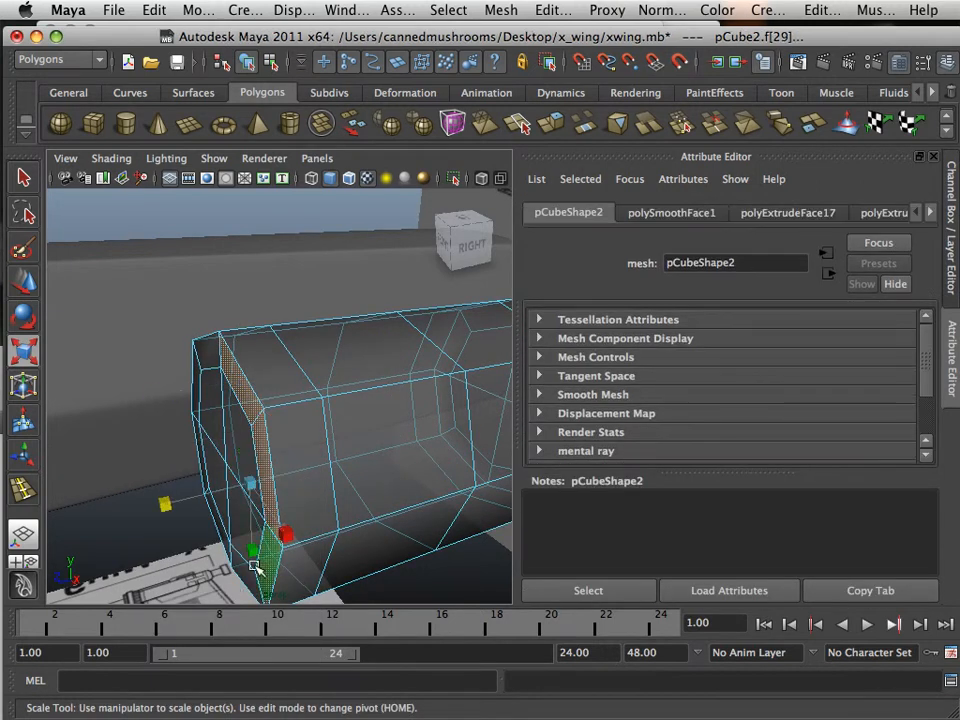
left_click(246, 575, "shift")
left_click(257, 527, "shift")
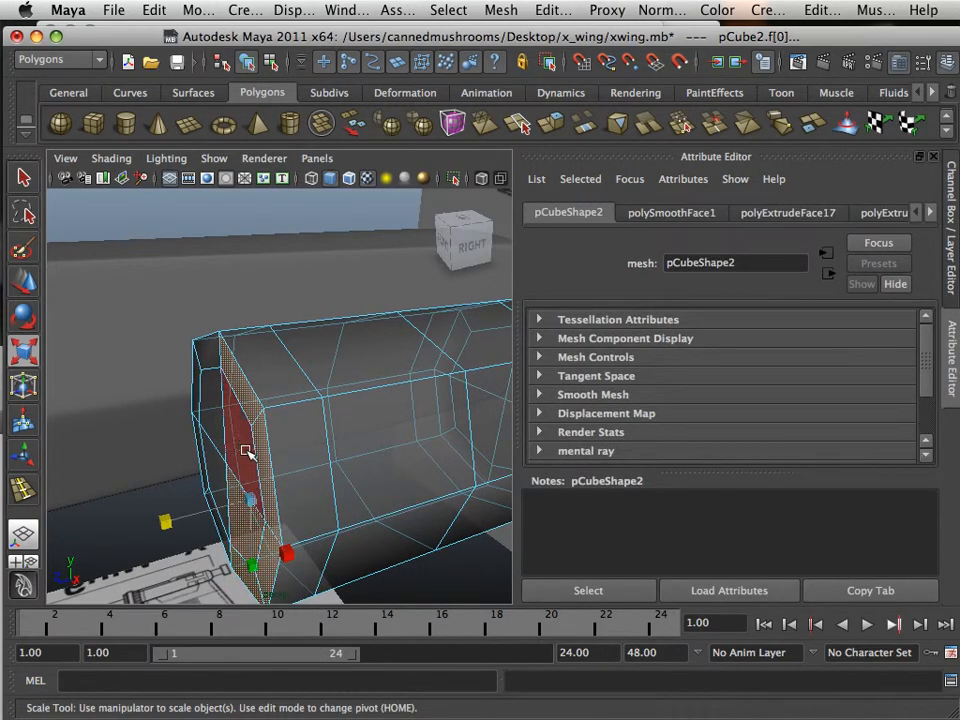
left_click(229, 431, "shift")
left_click(213, 371, "shift")
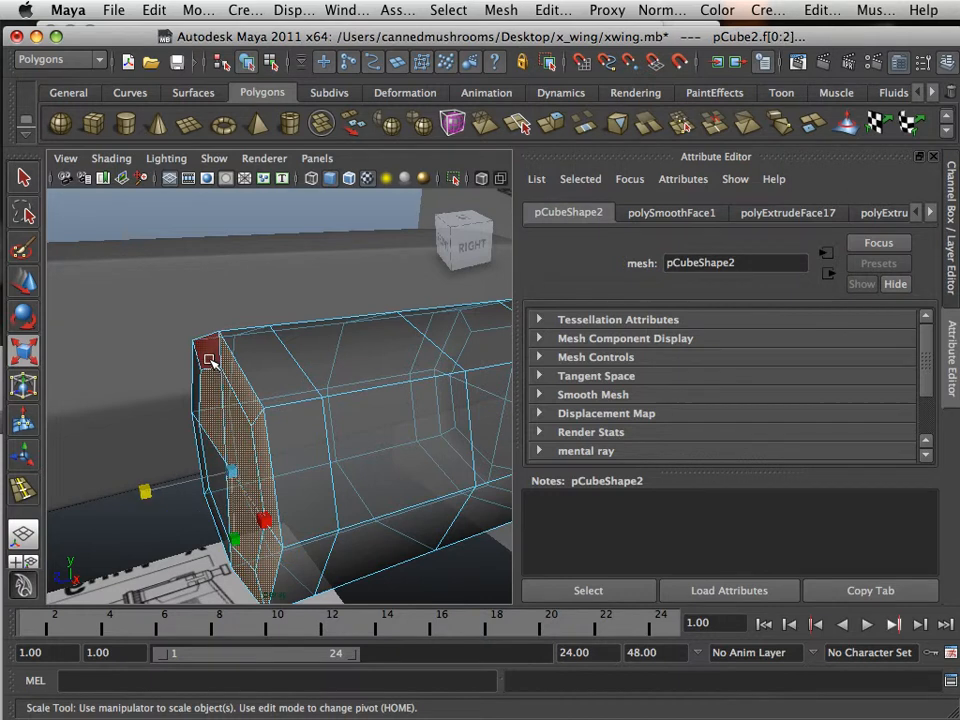
left_click(210, 505, "shift")
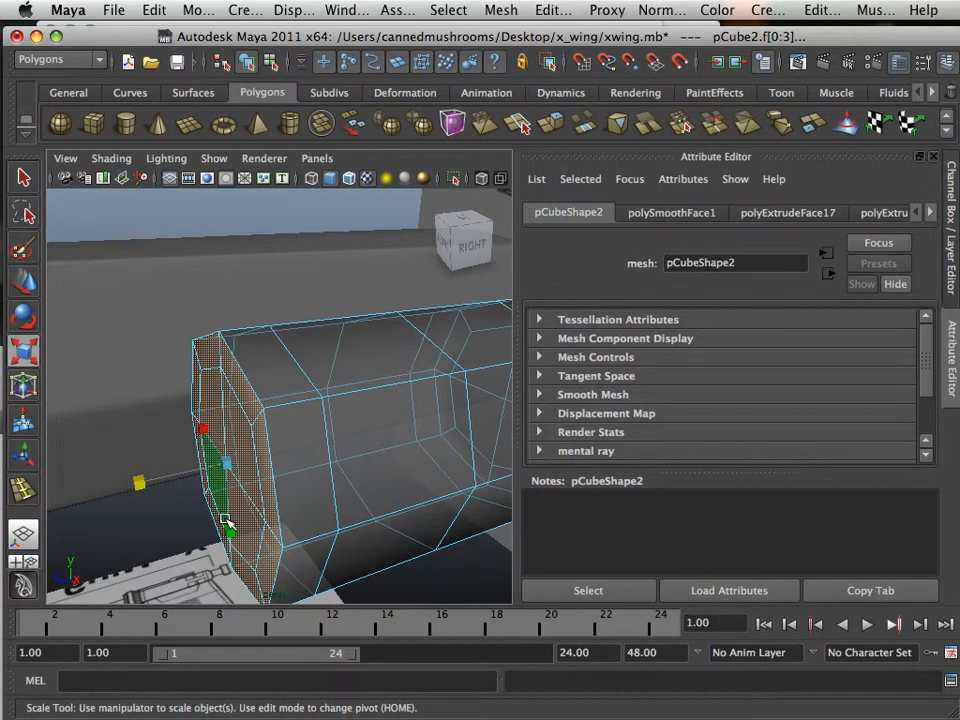
- Extrude the front cap inward to about 0.93 scale, then forward to Z about -5.111, matching the first drawn collar in the top view
key("space")
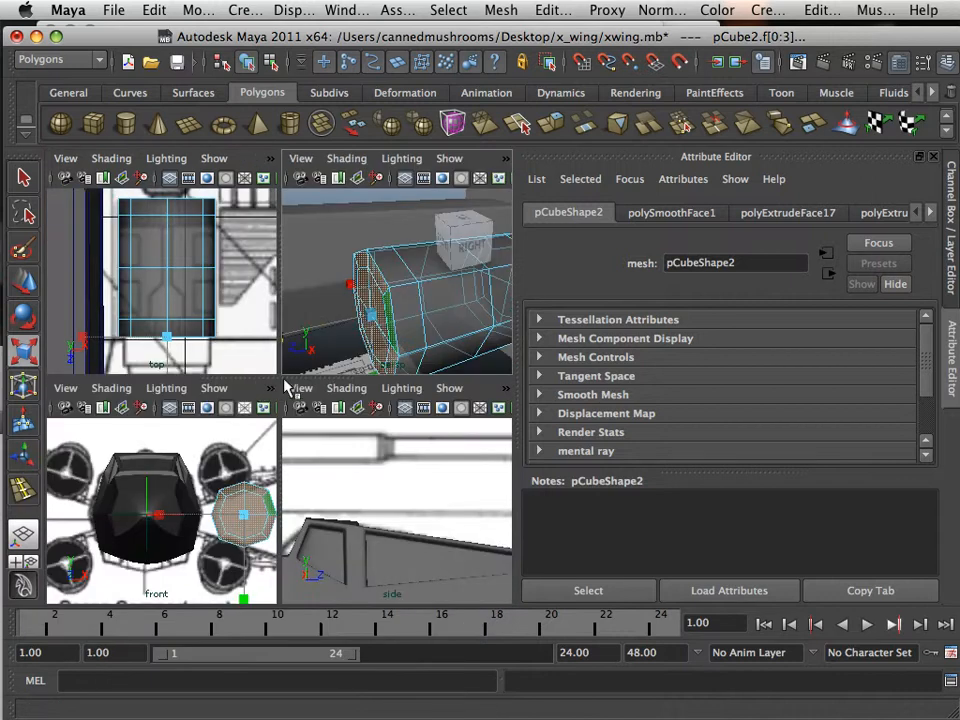
key("space")
middle_click_drag(262, 470, 283, 437, "alt")
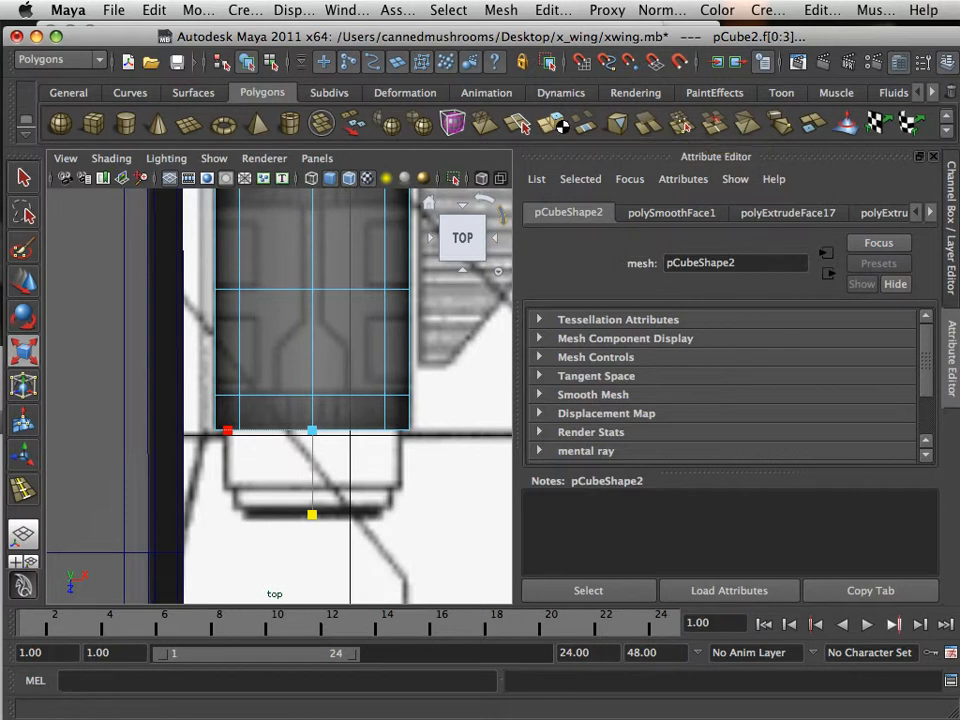
left_click(553, 123)
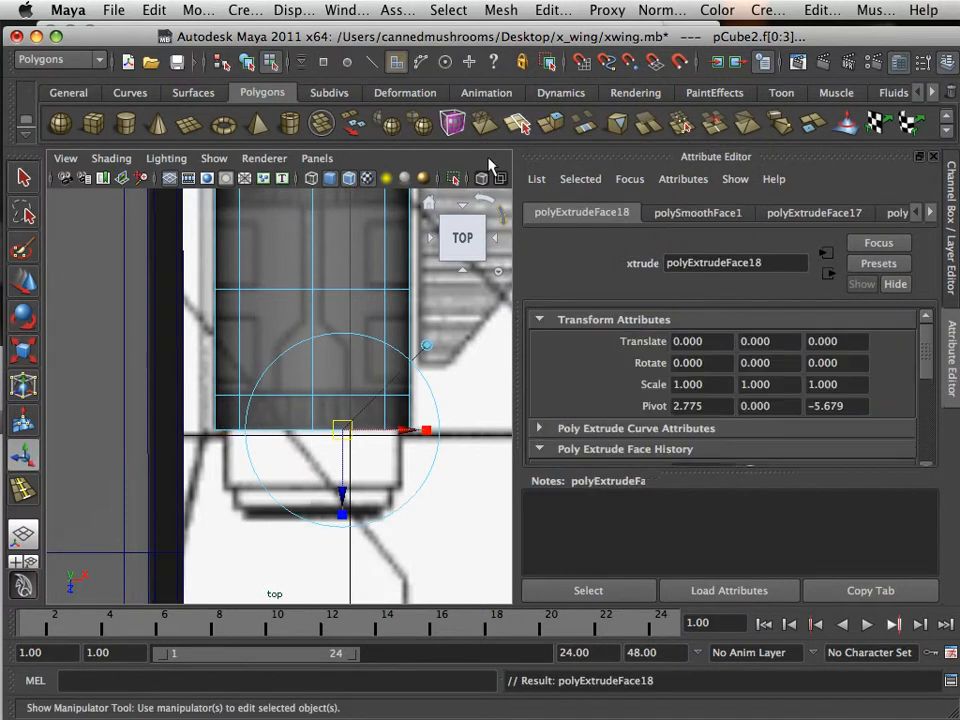
left_click(22, 350)
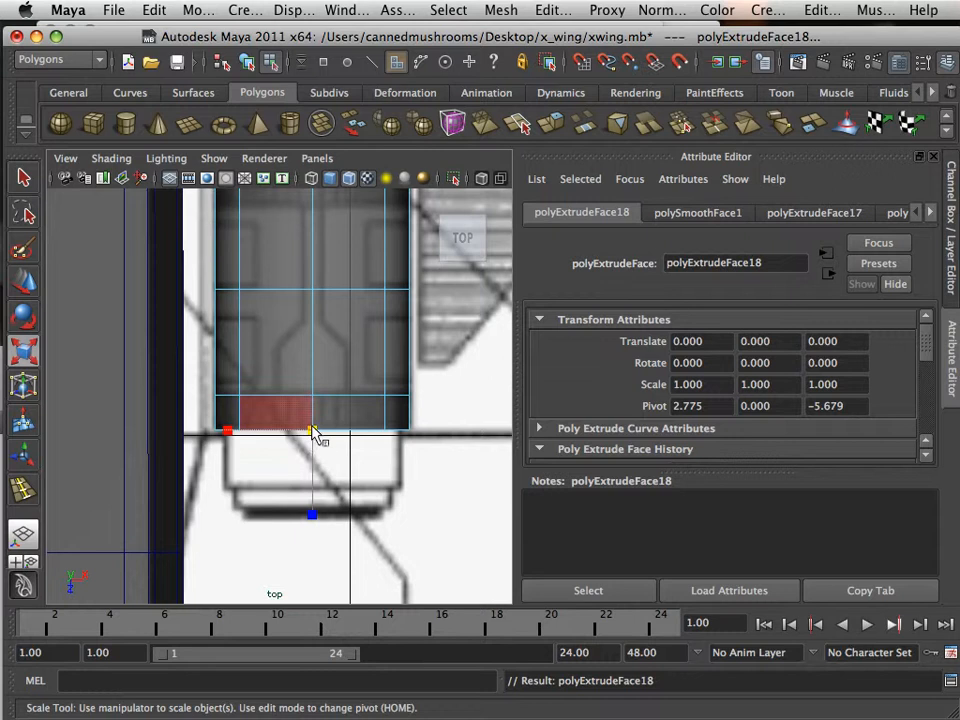
left_click_drag(313, 434, 314, 436)
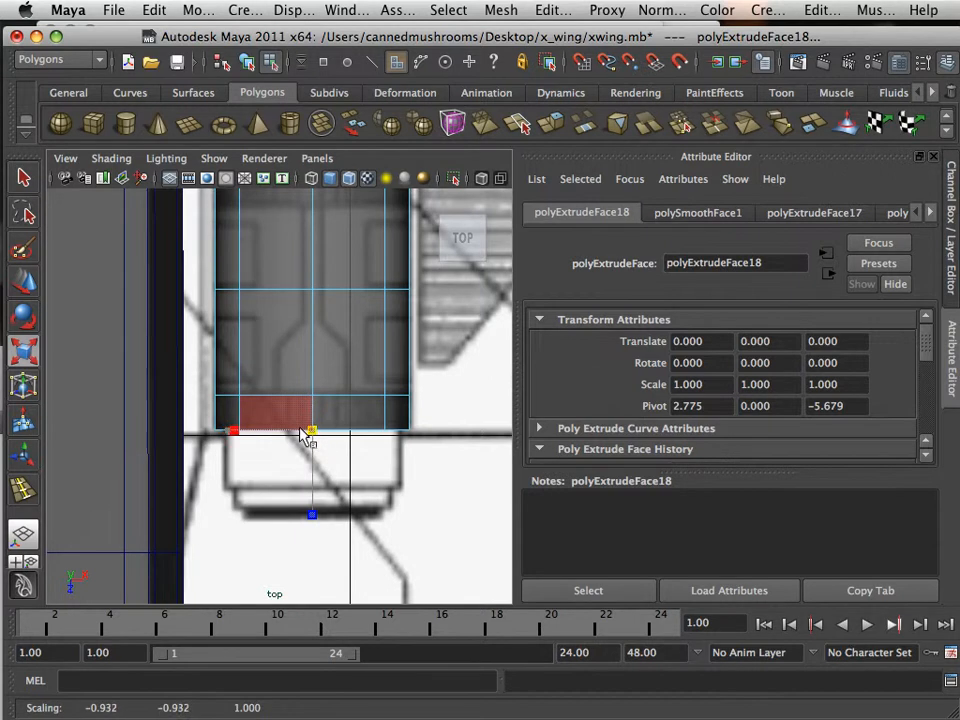
left_click(549, 124)
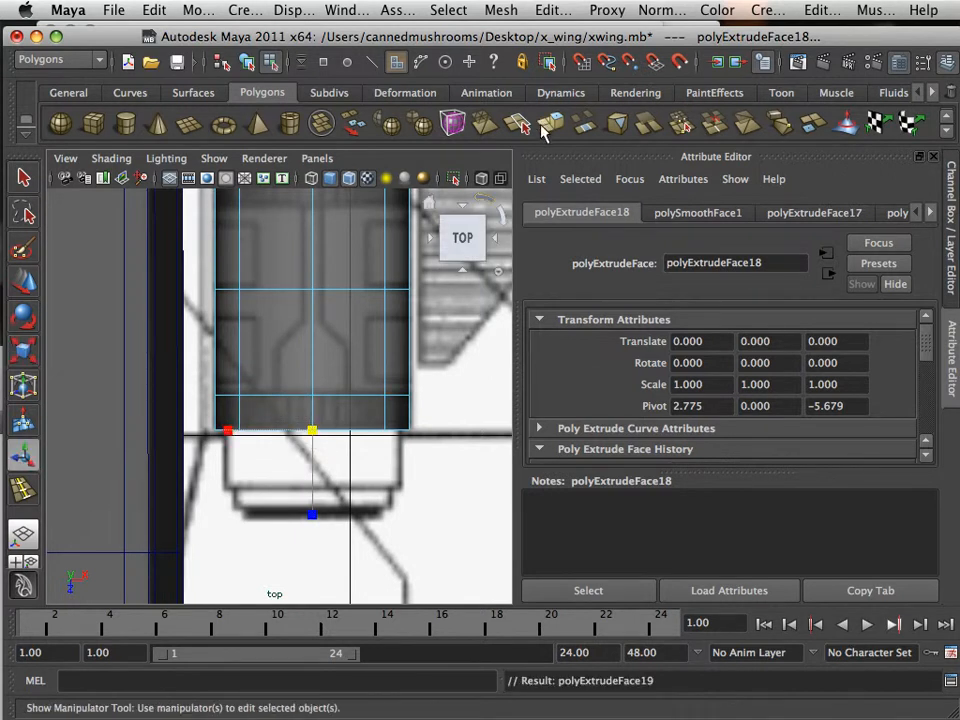
left_click_drag(339, 490, 337, 551)
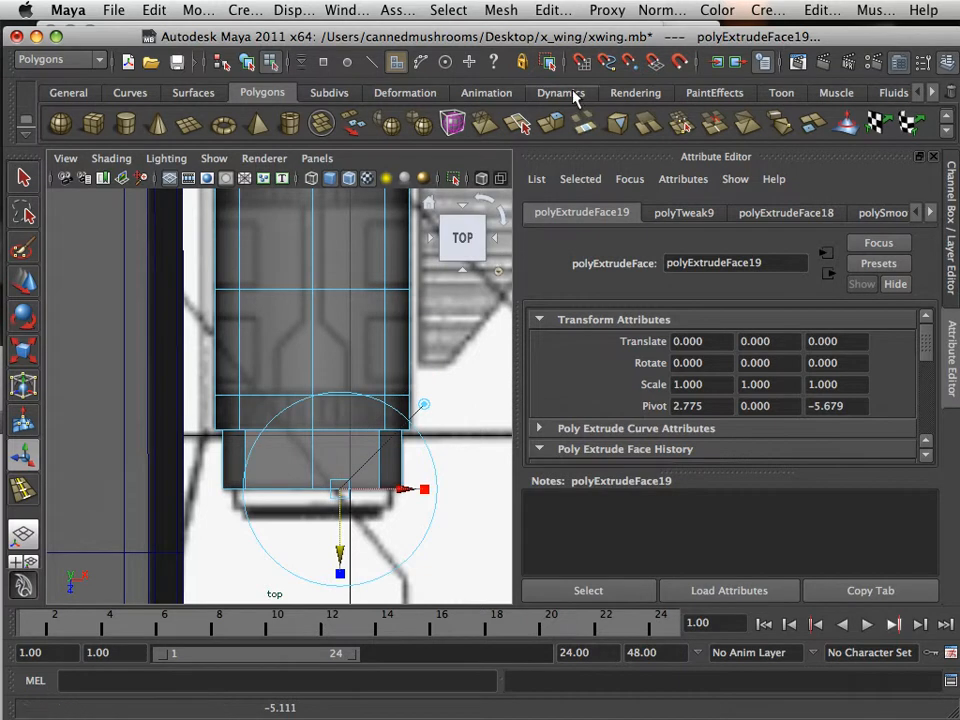
- Extrude the front faces again, inset them slightly, and pull a second, narrower collar forward to Z about -4.922
left_click(557, 121)
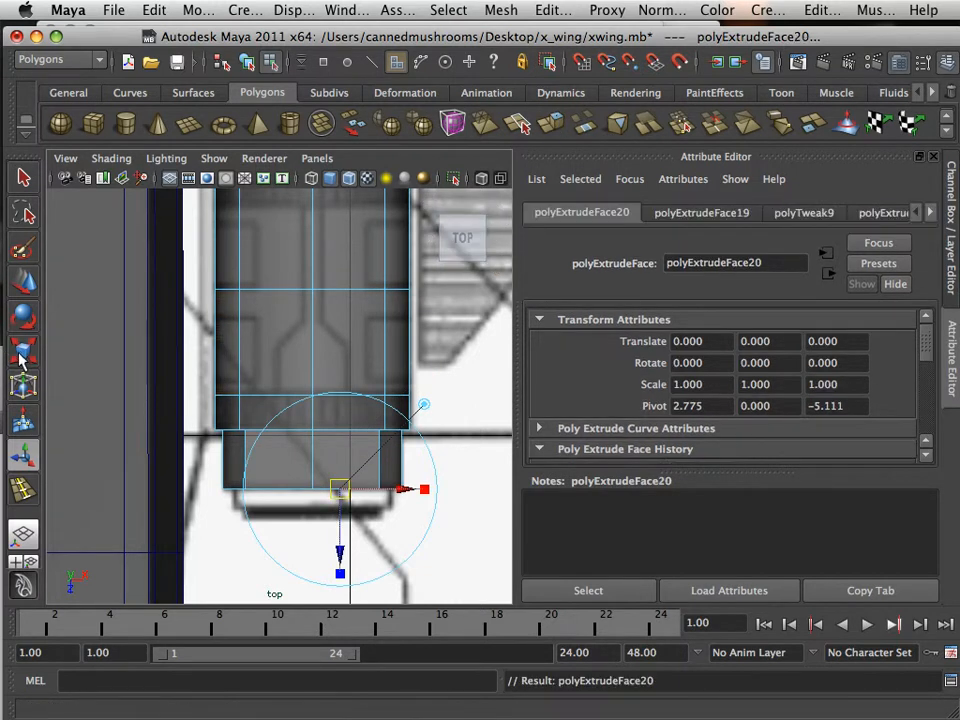
key("r")
left_click_drag(311, 491, 347, 439)
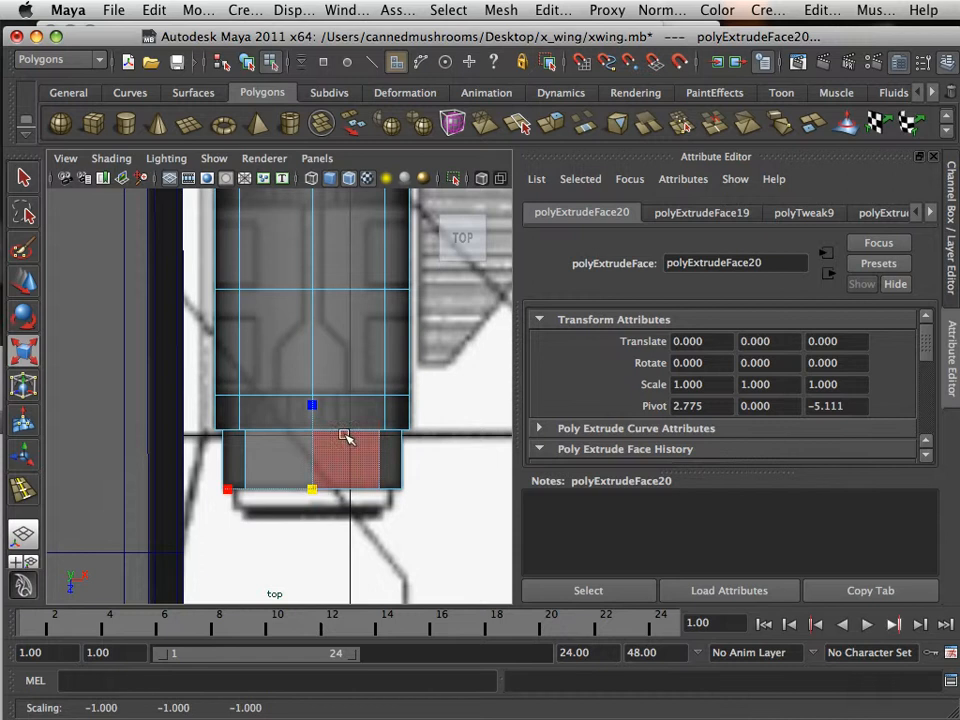
left_click(552, 121)
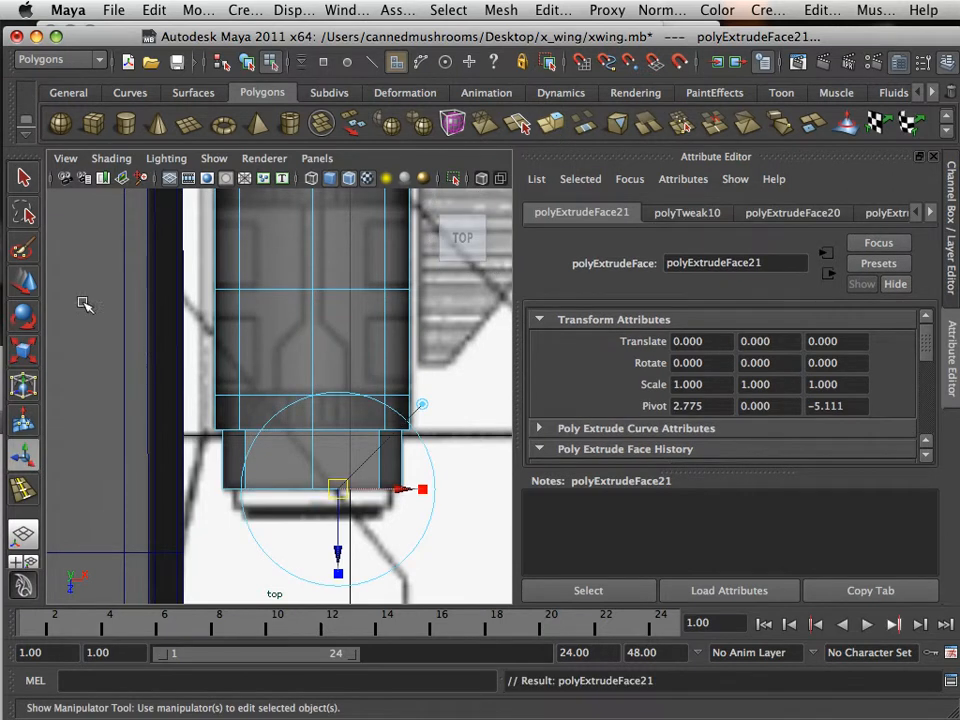
left_click(22, 284)
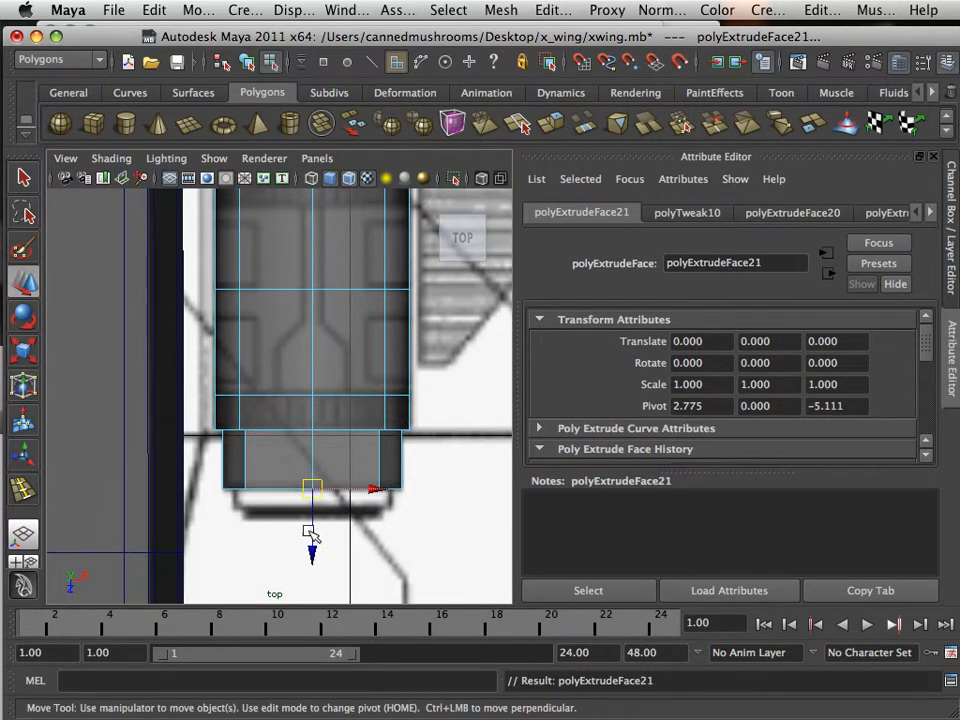
left_click_drag(312, 548, 311, 571)
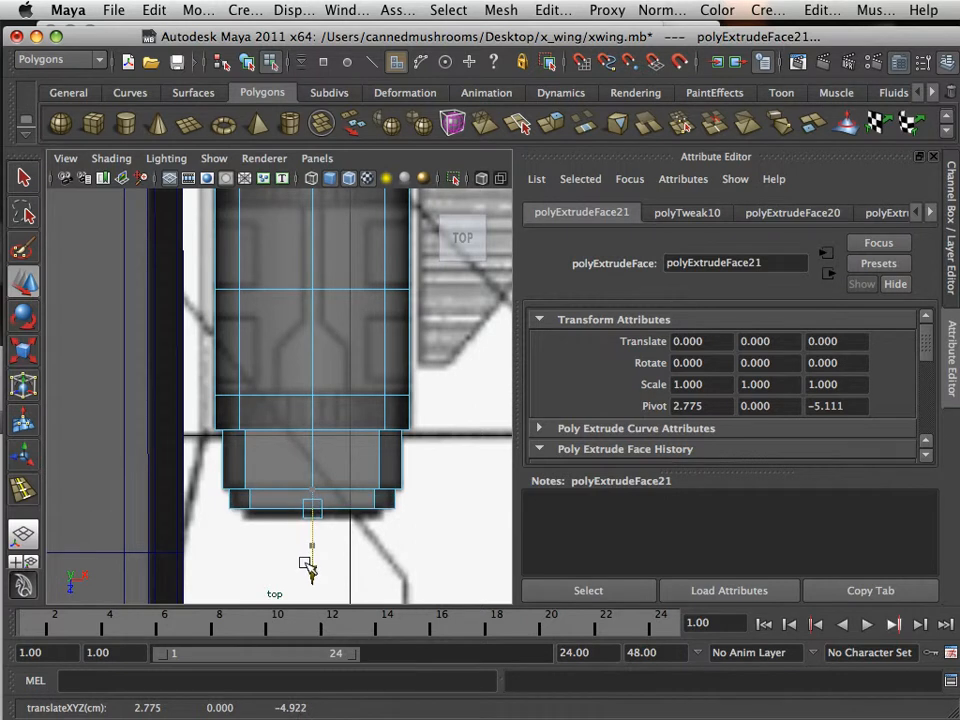
middle_click_drag(290, 343, 272, 504, "alt")
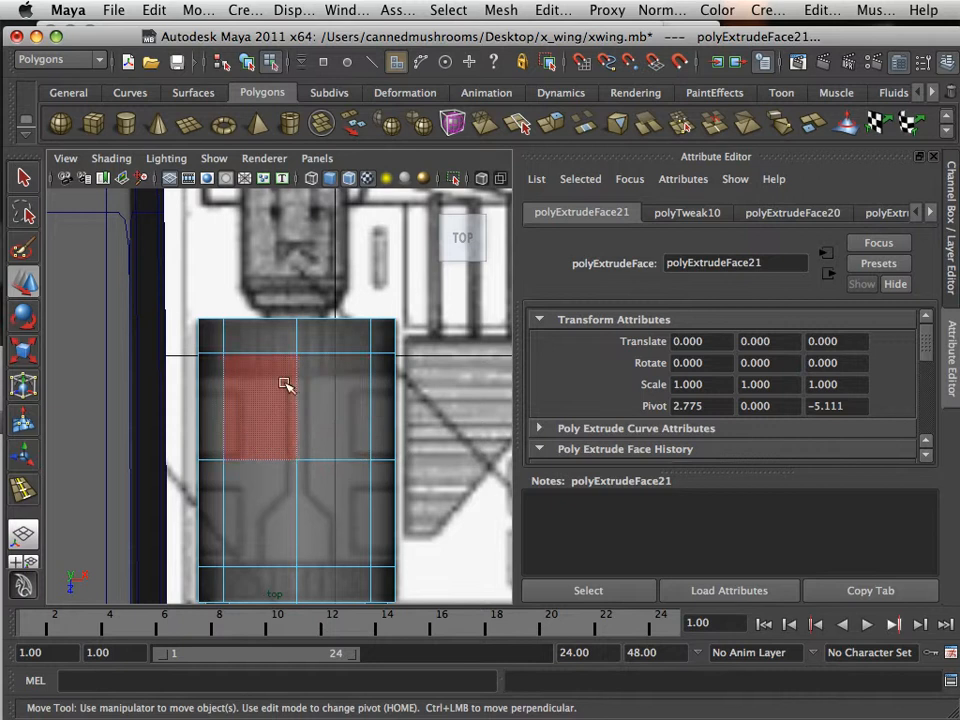
scroll(313, 383, "down", 2)
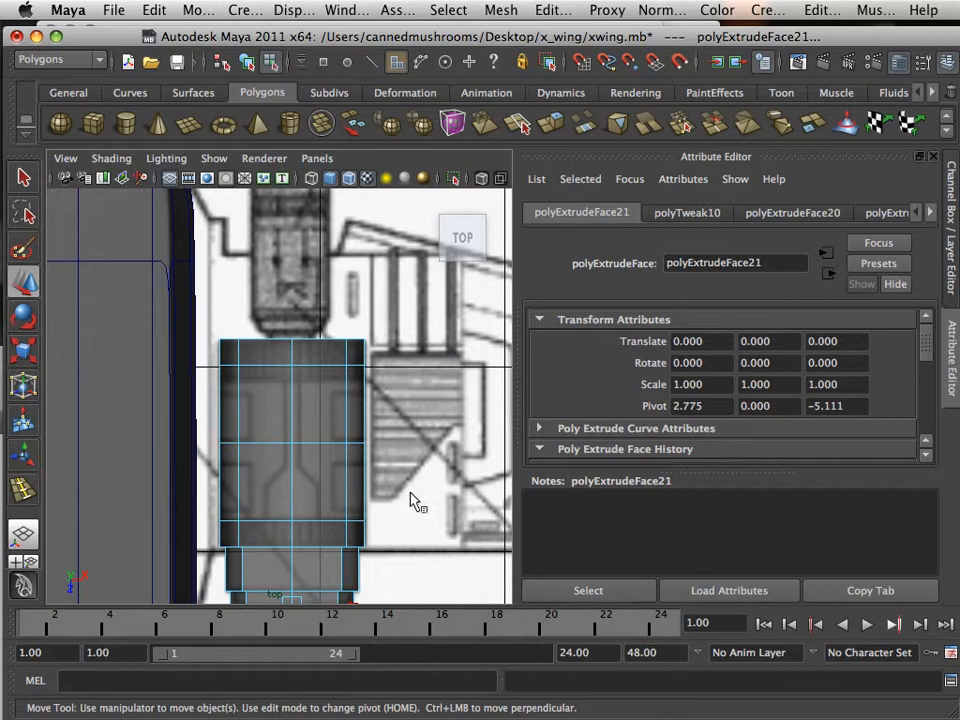
middle_click_drag(298, 477, 289, 326, "alt")
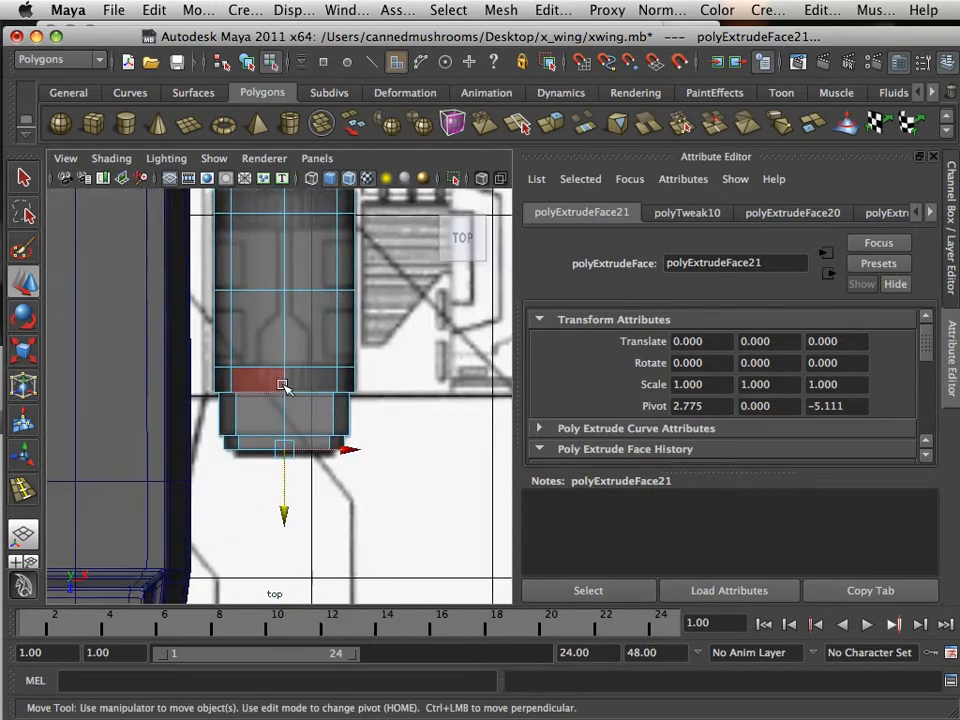
scroll(270, 430, "up", 4)
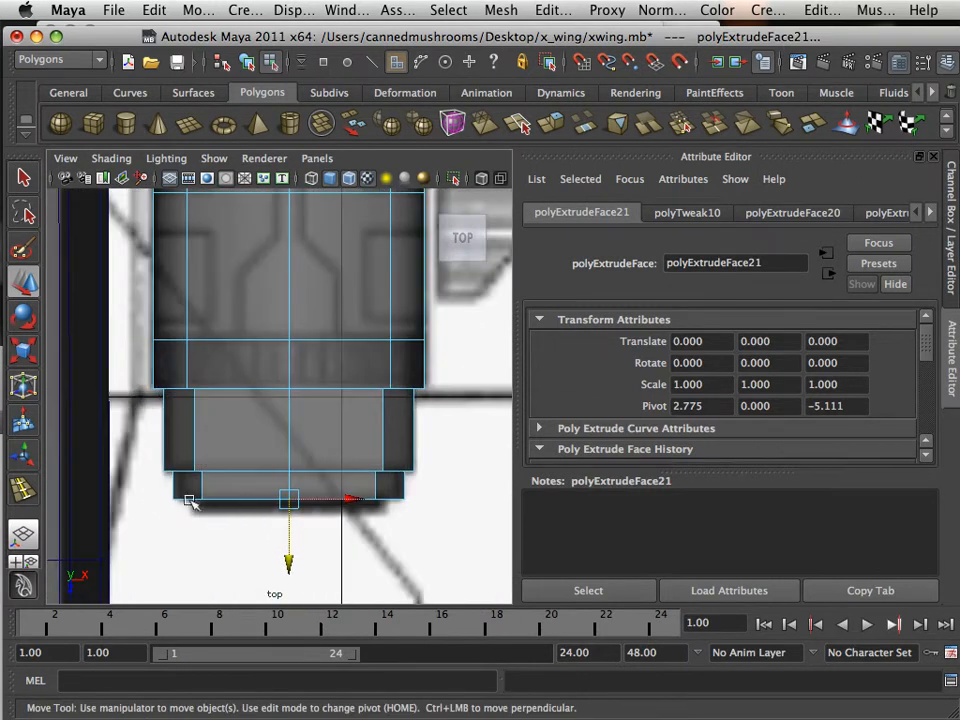
- Select all the faces of the engine block's rear end cap in the perspective view, both the outer ring and the center faces
key("space")
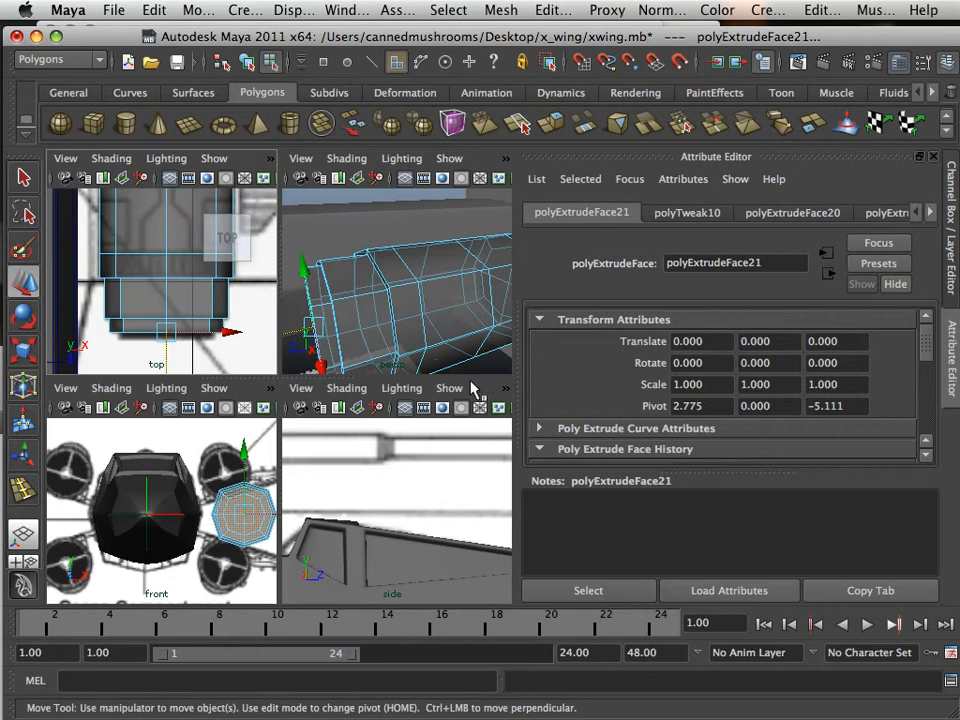
key("space")
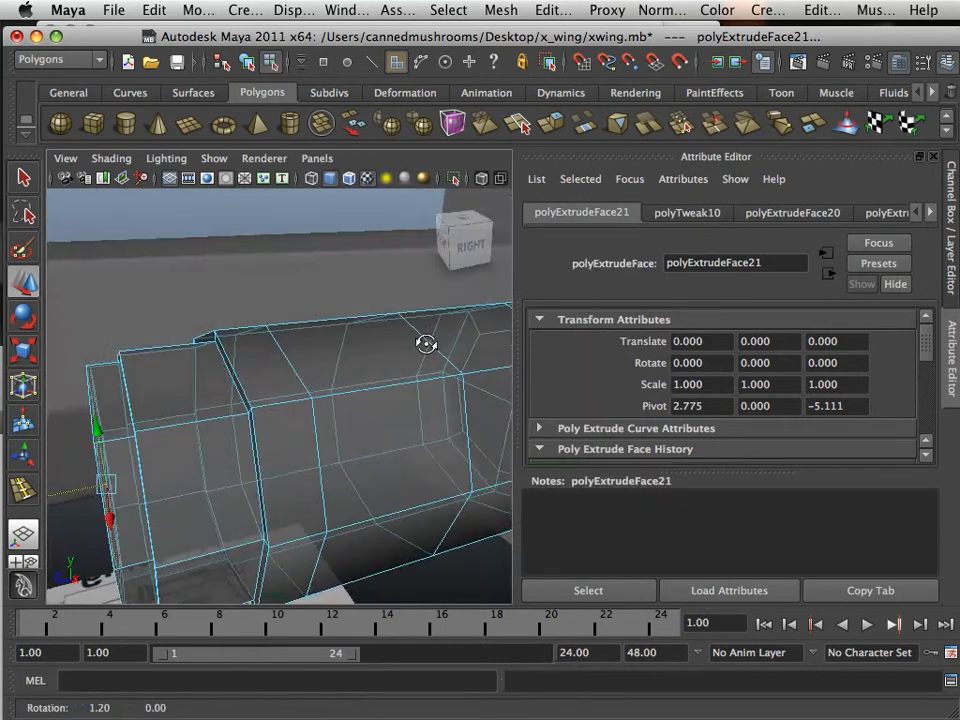
left_click_drag(424, 343, 204, 398, "alt")
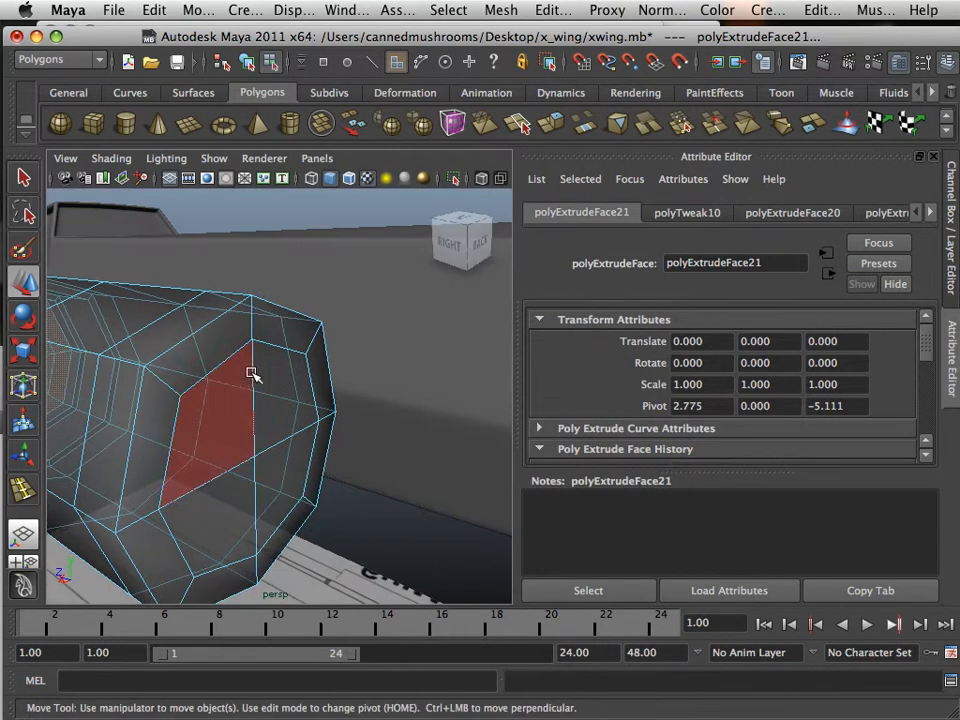
right_click_drag(250, 371, 248, 398)
left_click(277, 340)
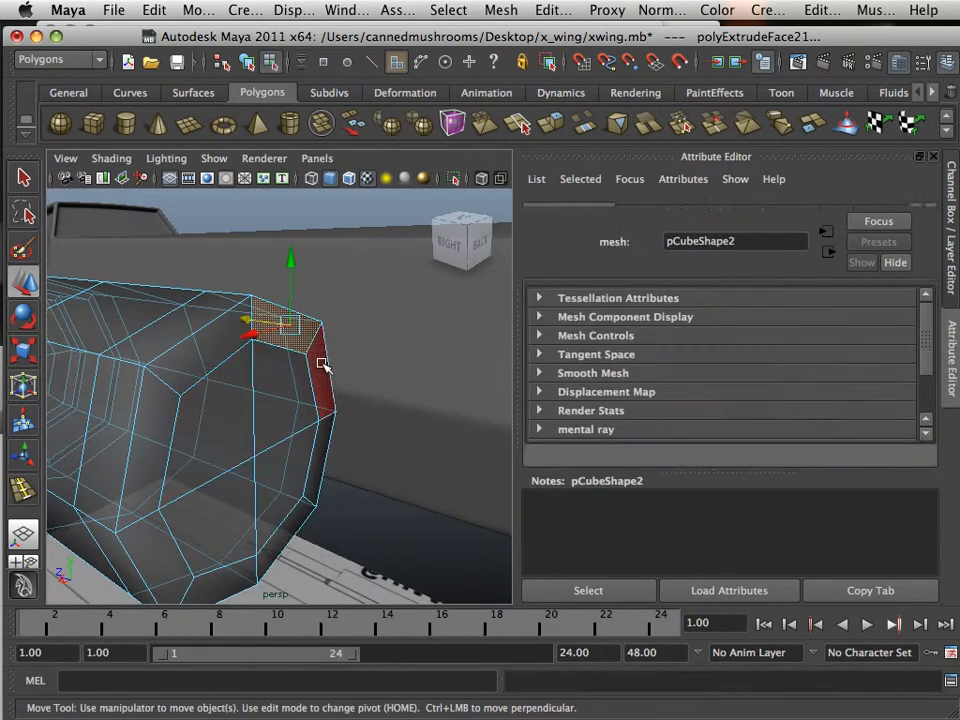
left_click(318, 386, "shift")
left_click(305, 495, "shift")
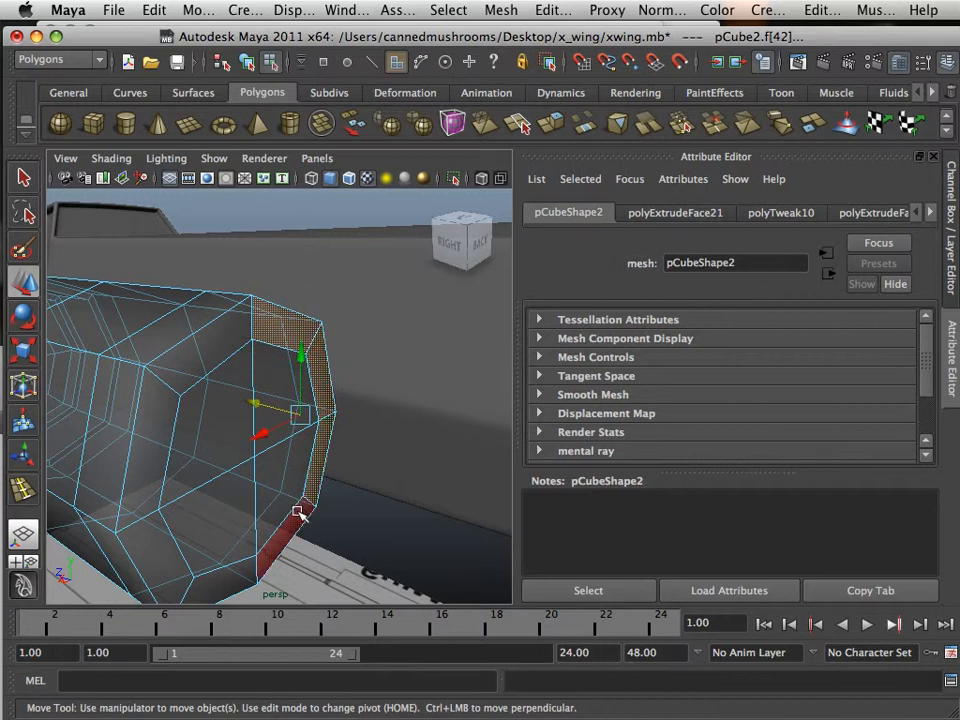
left_click(298, 513, "shift")
left_click(248, 366, "shift")
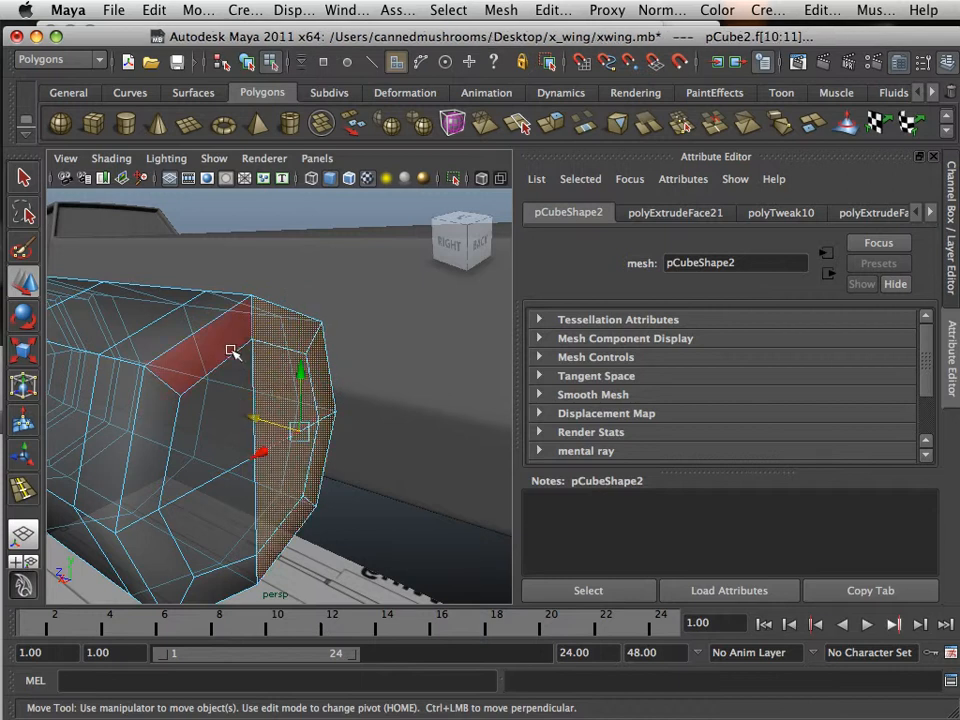
left_click(231, 349, "shift")
left_click(216, 401, "shift")
left_click(214, 530, "shift")
left_click(216, 551, "shift")
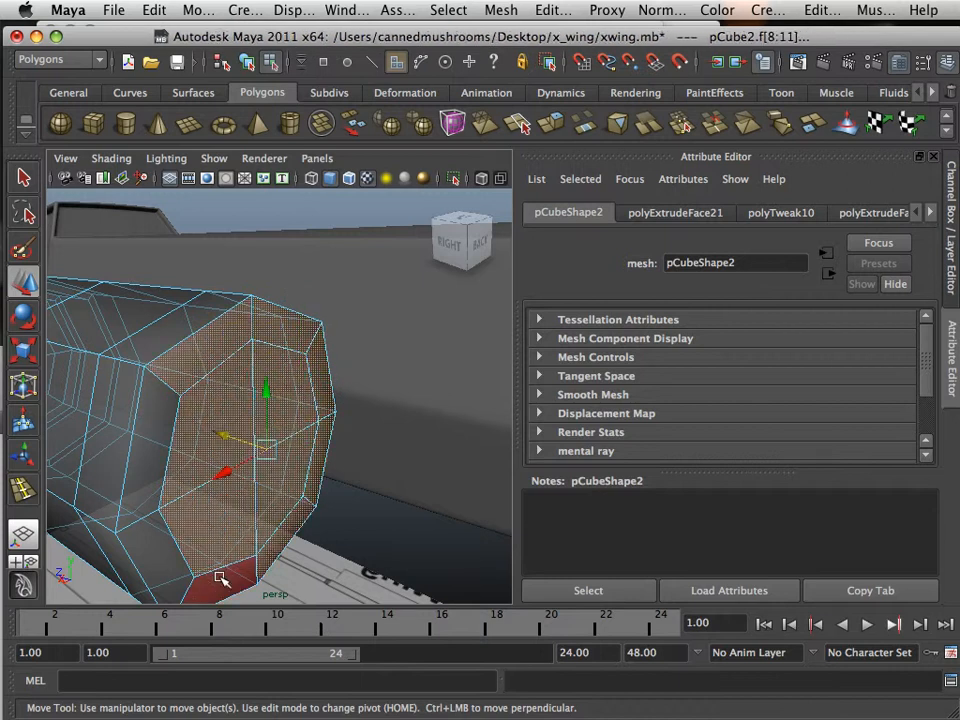
left_click(143, 470, "shift")
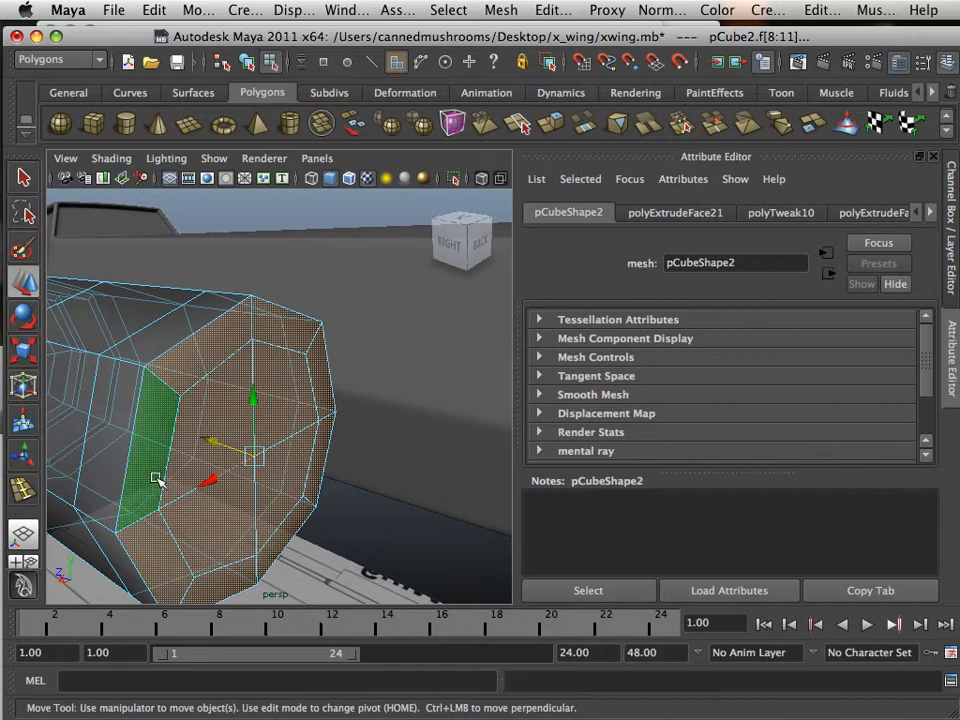
- Extrude the selected rear cap faces inward in the top view, then extrude again and pull the smaller collar back to Z about -8.480
key("space")
key("space")
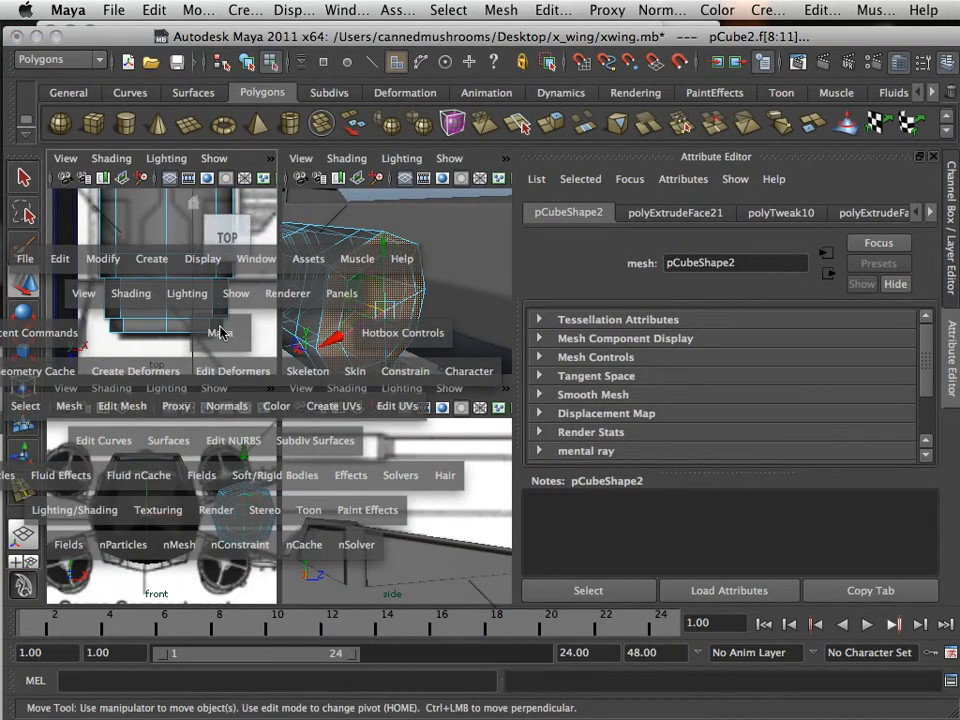
middle_click_drag(216, 349, 222, 629, "alt")
middle_click_drag(231, 399, 206, 563, "alt")
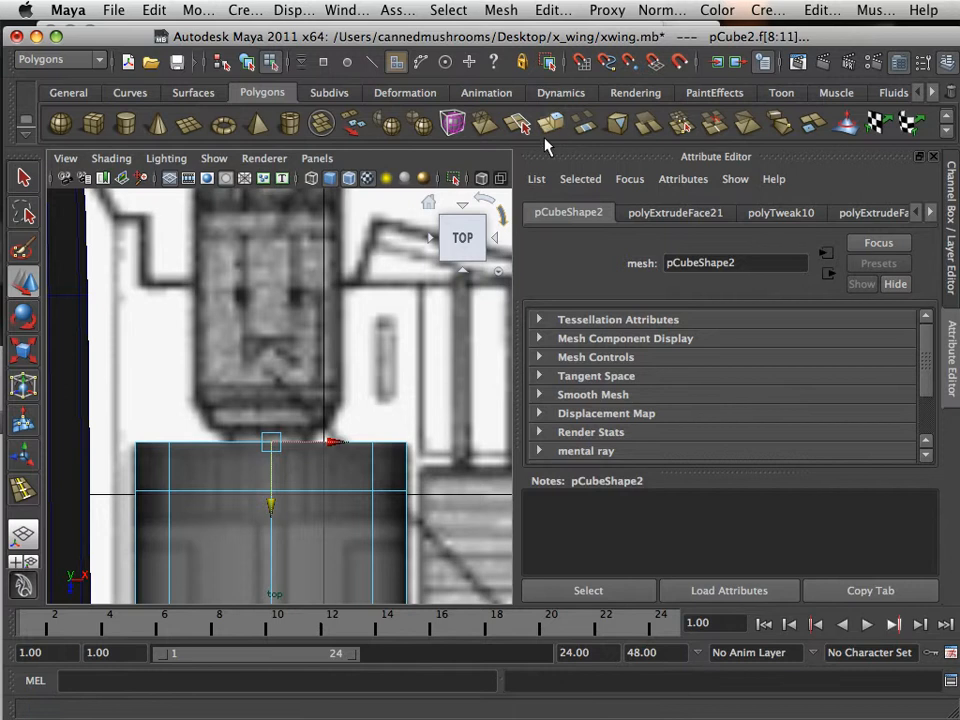
left_click(548, 127)
left_click(23, 354)
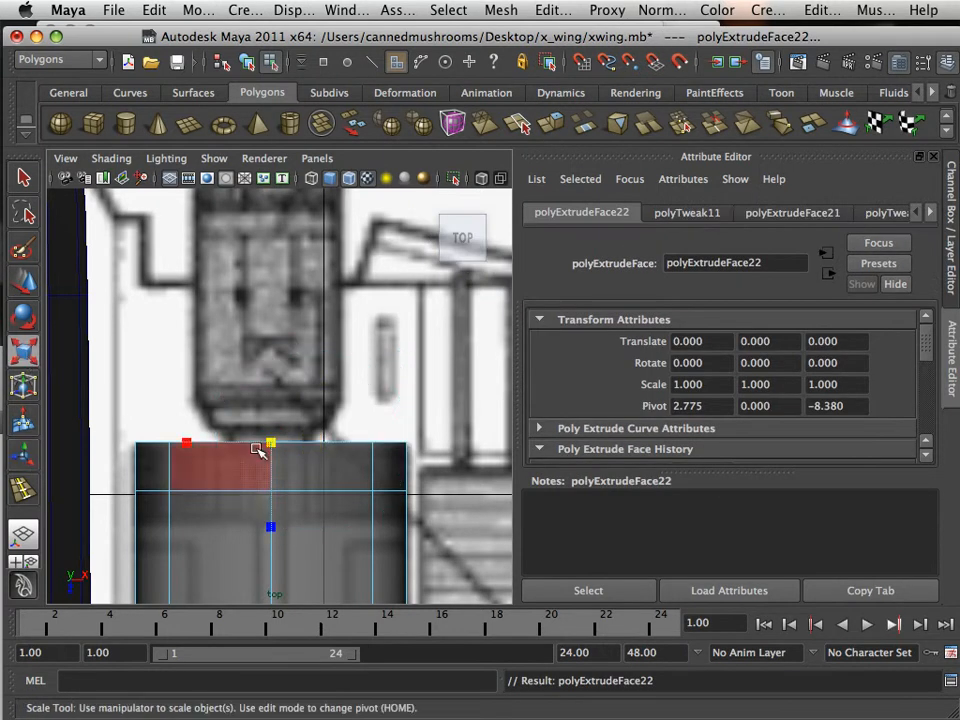
left_click_drag(273, 442, 268, 441)
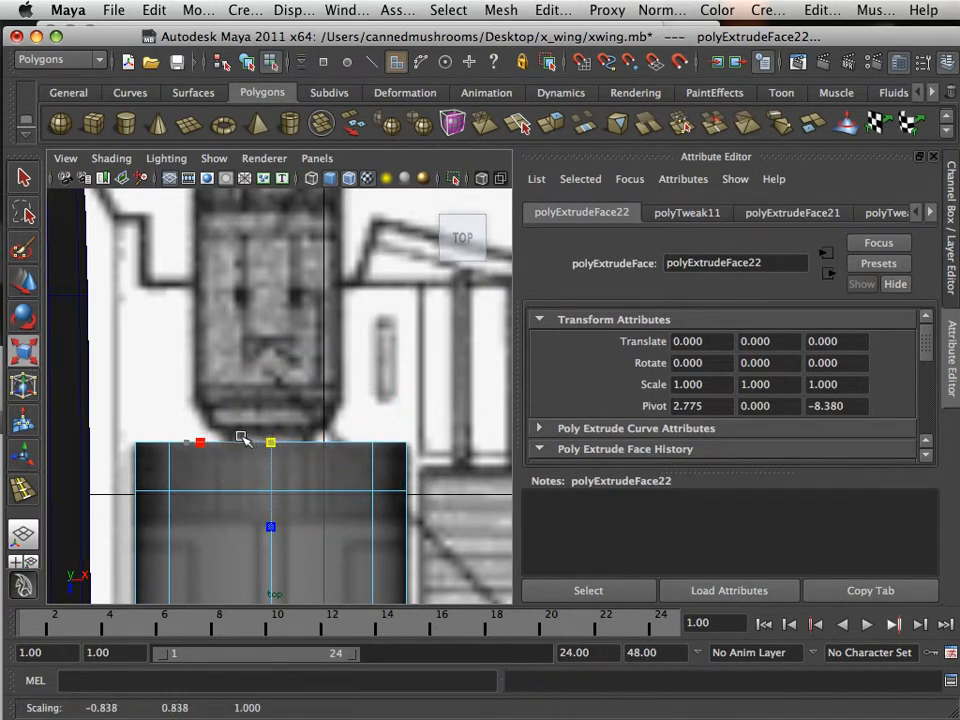
scroll(264, 448, "up", 4)
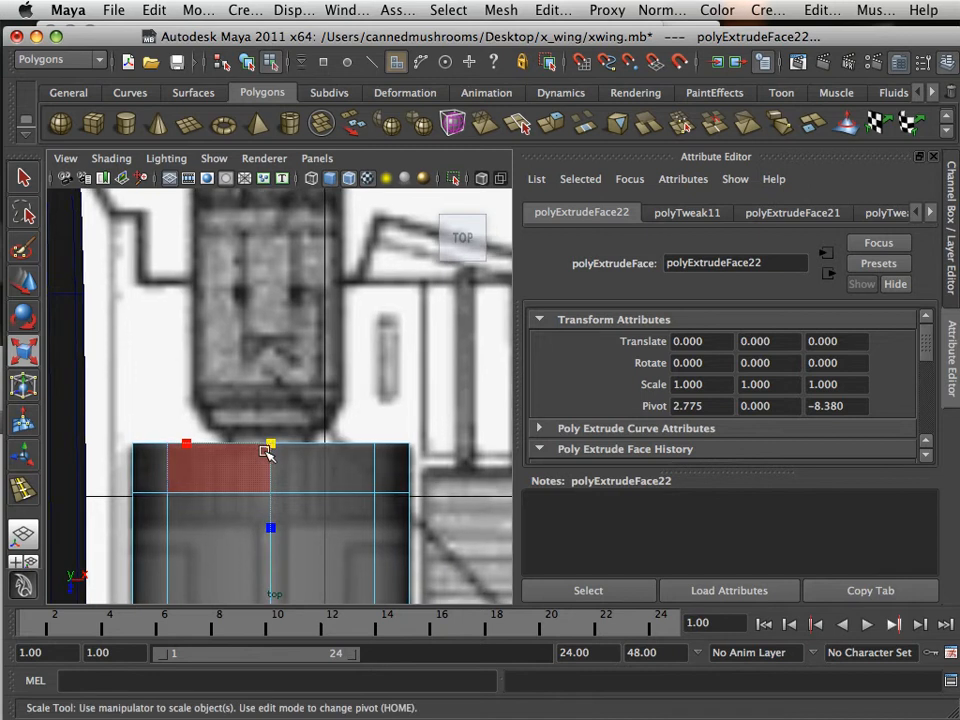
left_click(267, 462)
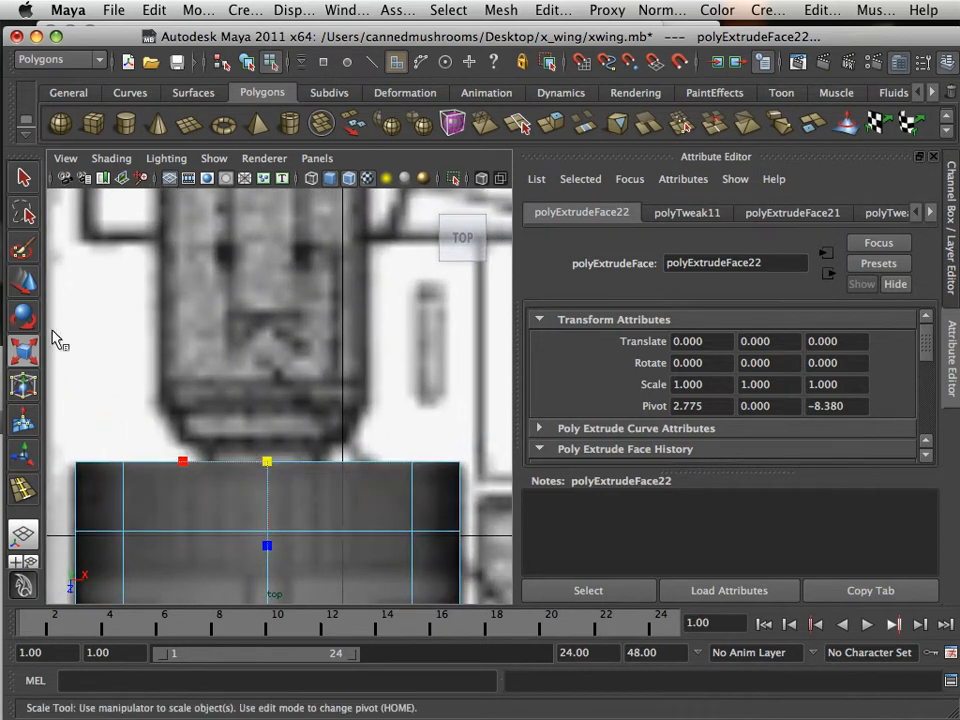
left_click(551, 122)
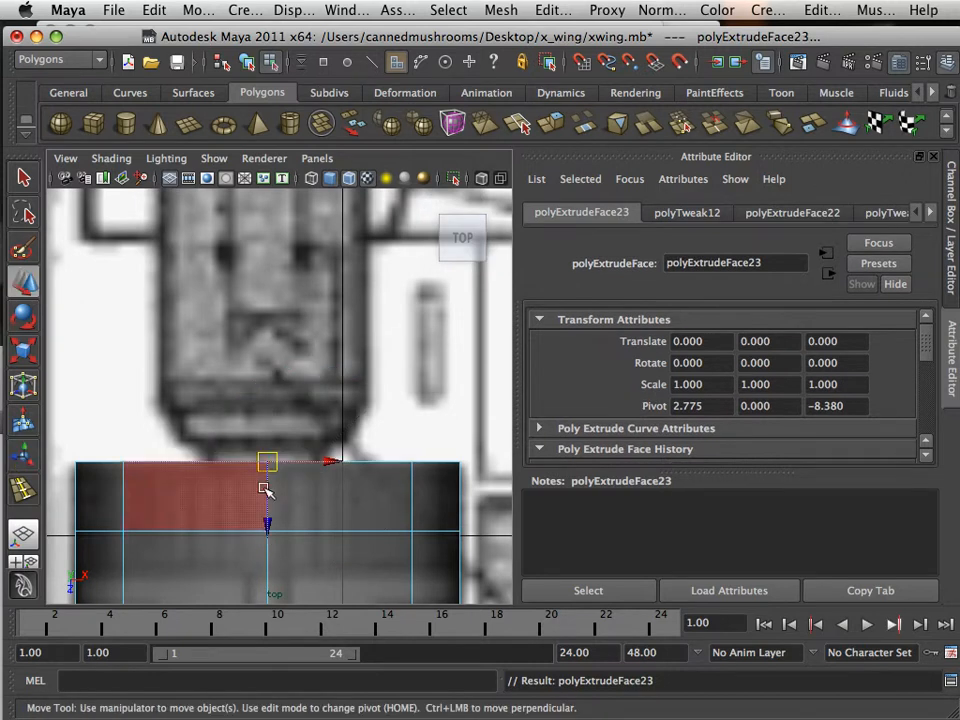
left_click_drag(272, 525, 271, 510)
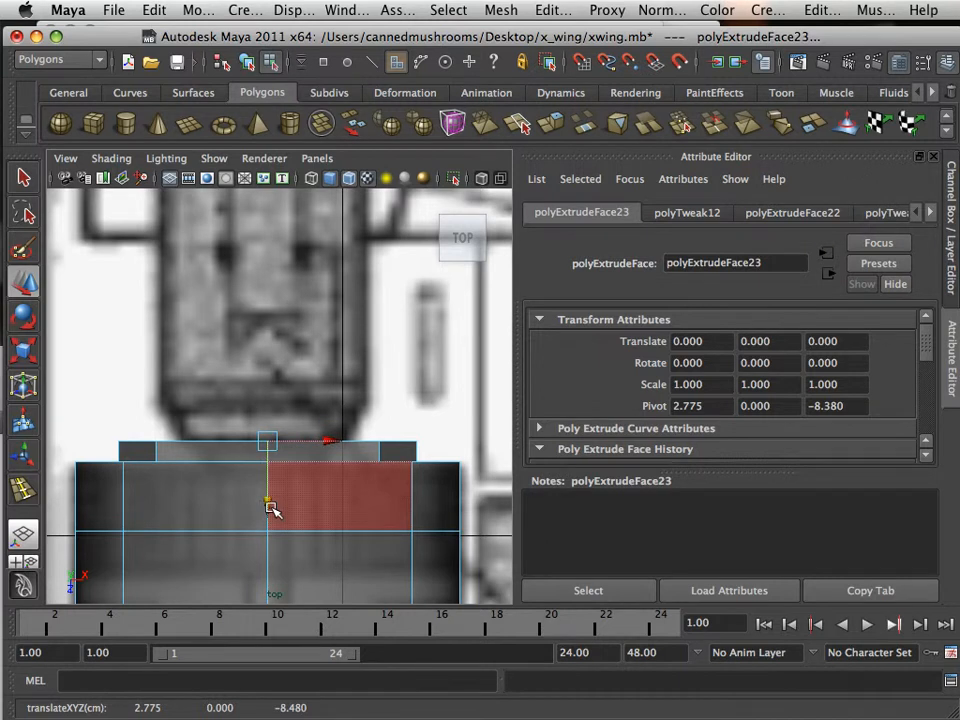
- Select all the faces of the new rear collar and scale them down uniformly to about 0.48
right_click_drag(175, 450, 174, 392)
left_click_drag(233, 440, 424, 455)
left_click(24, 350)
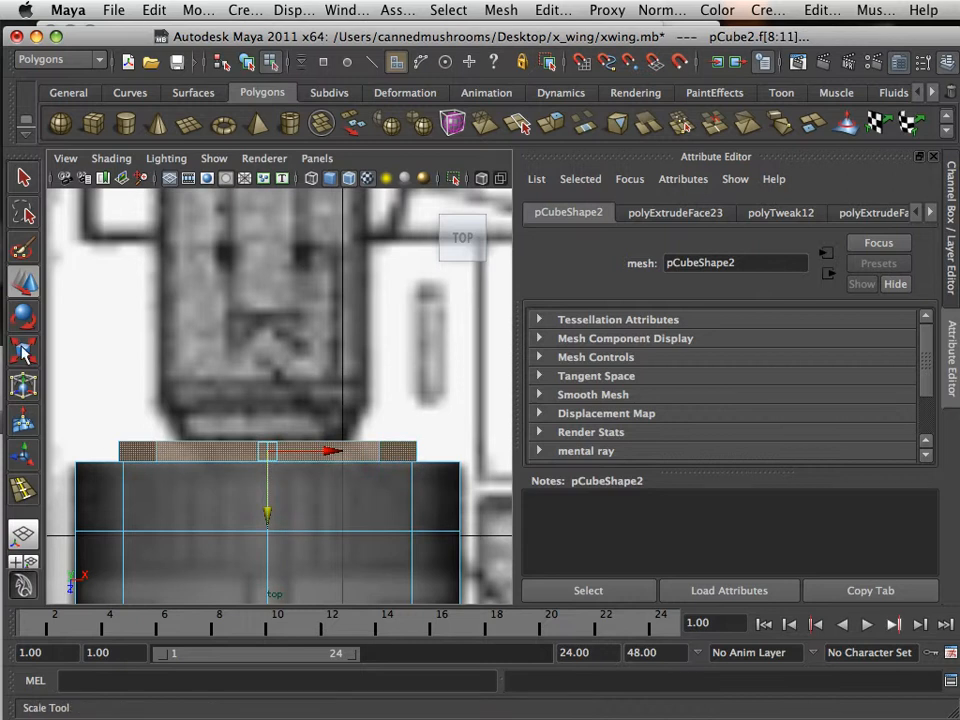
left_click_drag(272, 457, 163, 455)
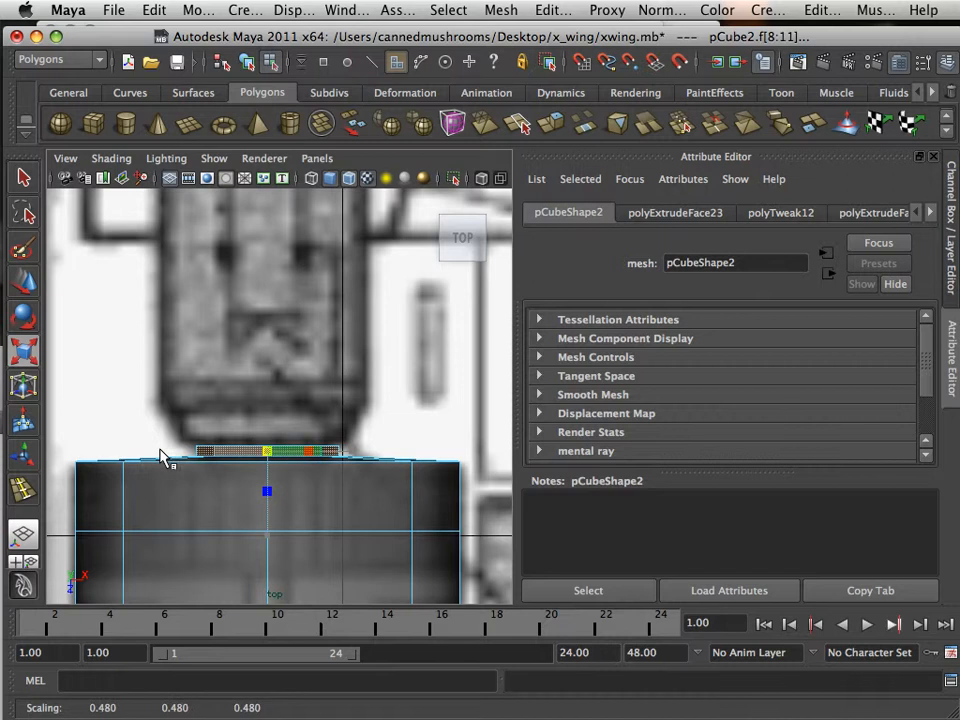
- Move the shrunken collar against the engine block at Z about -8.398 and scale it slightly narrower to match the drawn neck
left_click(28, 285)
left_click_drag(275, 512, 266, 515)
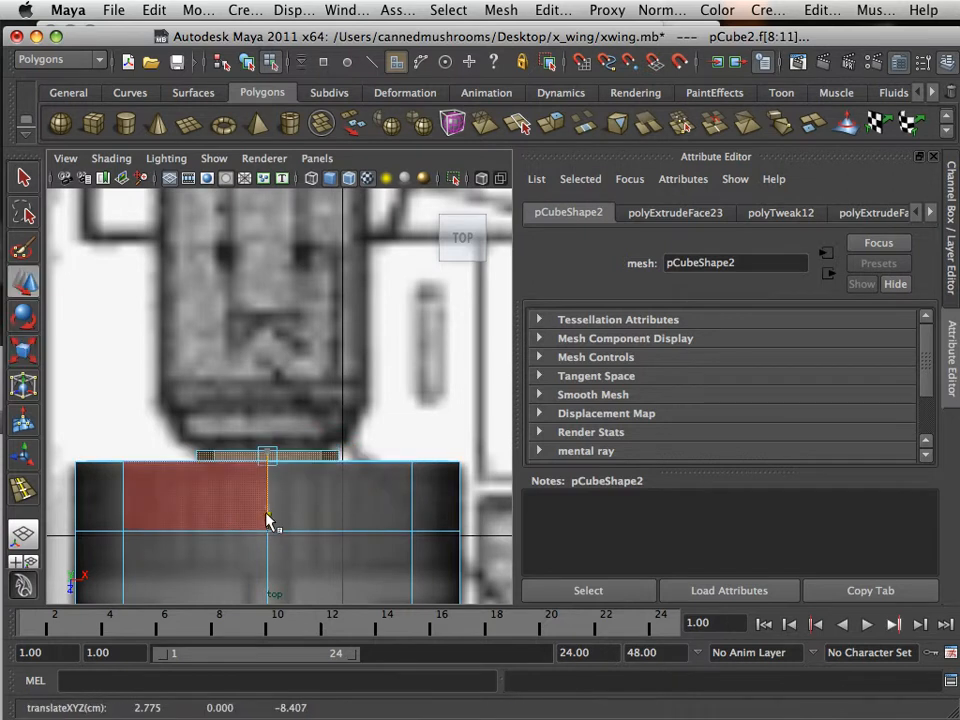
key("r")
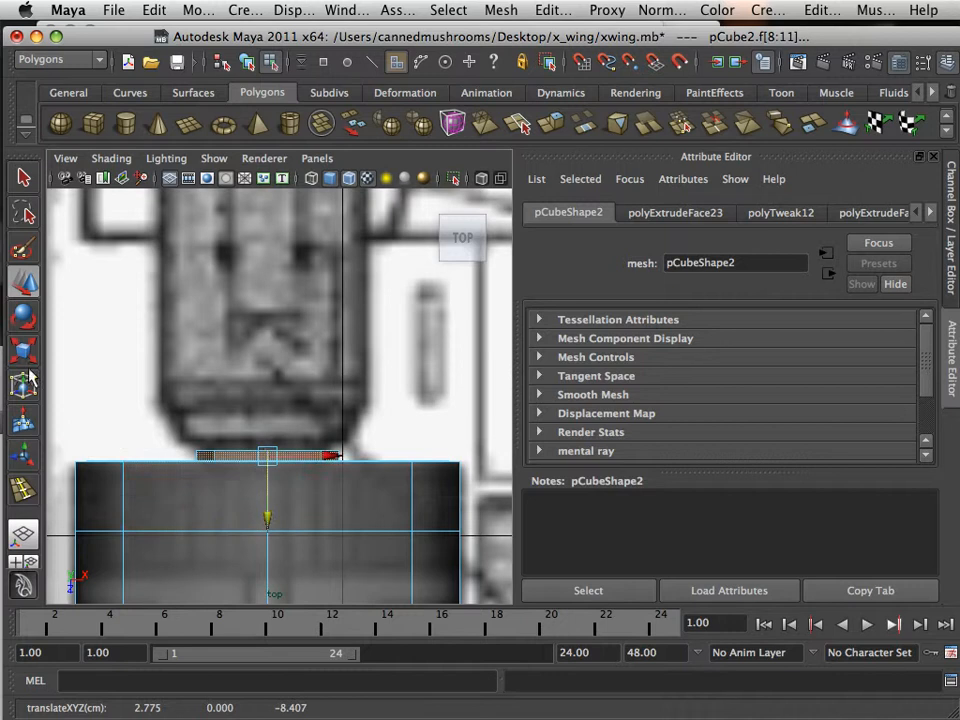
left_click_drag(268, 455, 258, 453)
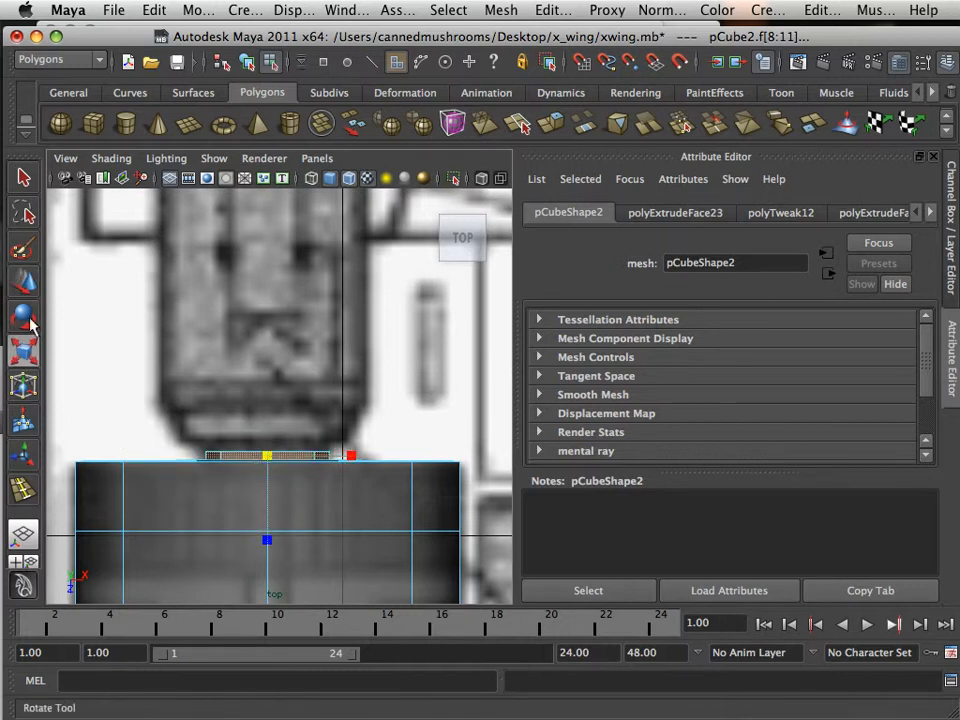
left_click(26, 286)
left_click(268, 521)
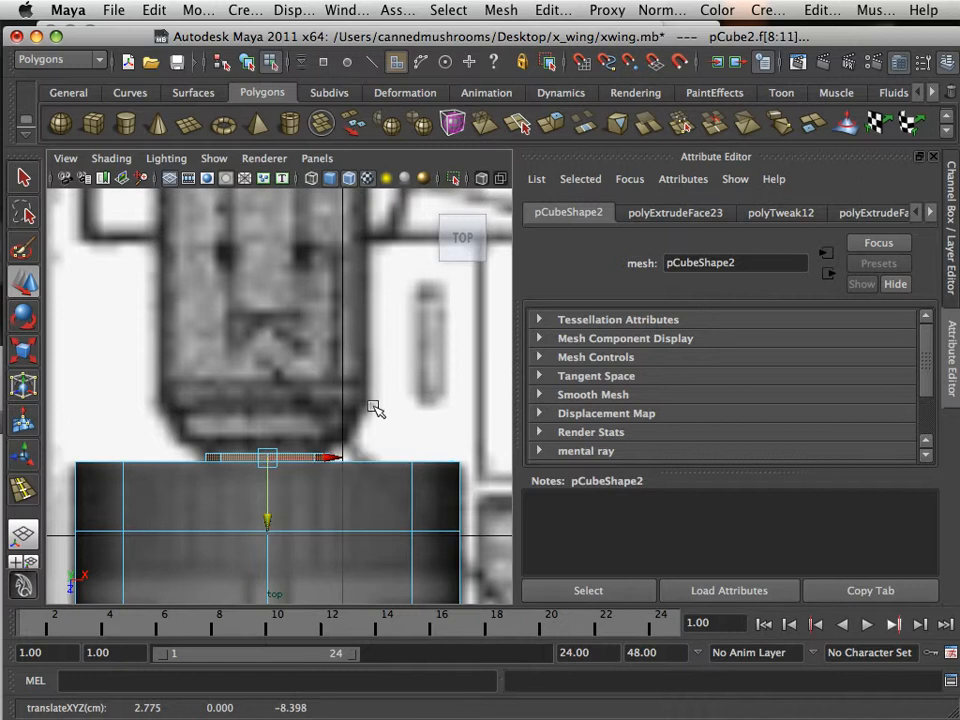
- Select all the end faces of the small rear collar in the perspective view, both the outer ring and the center faces
key("space")
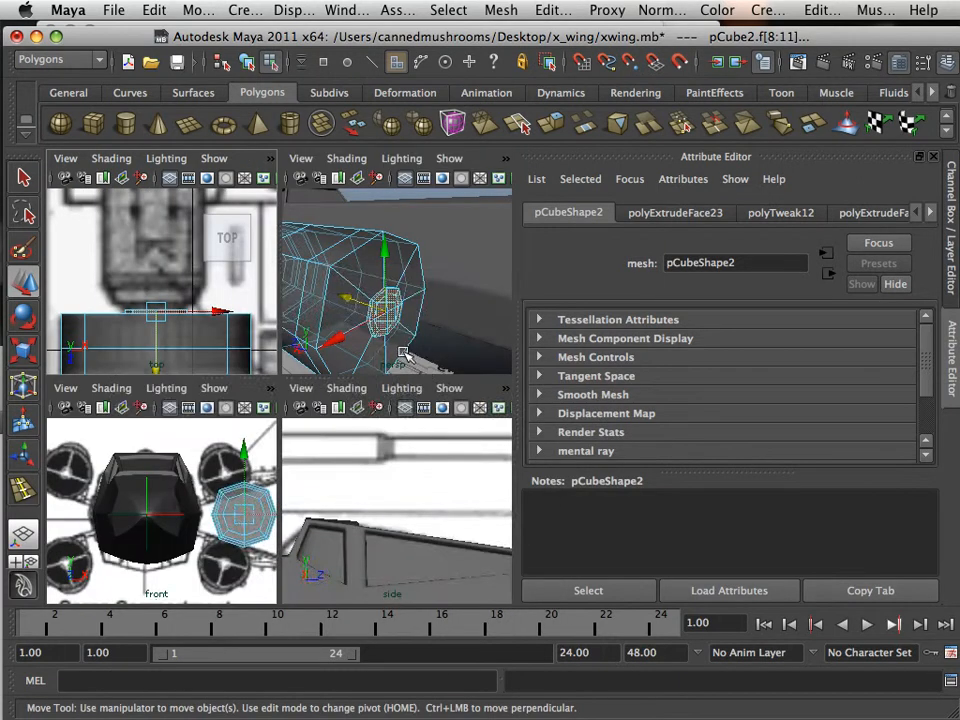
key("space")
left_click_drag(388, 377, 257, 399, "alt")
left_click(281, 421)
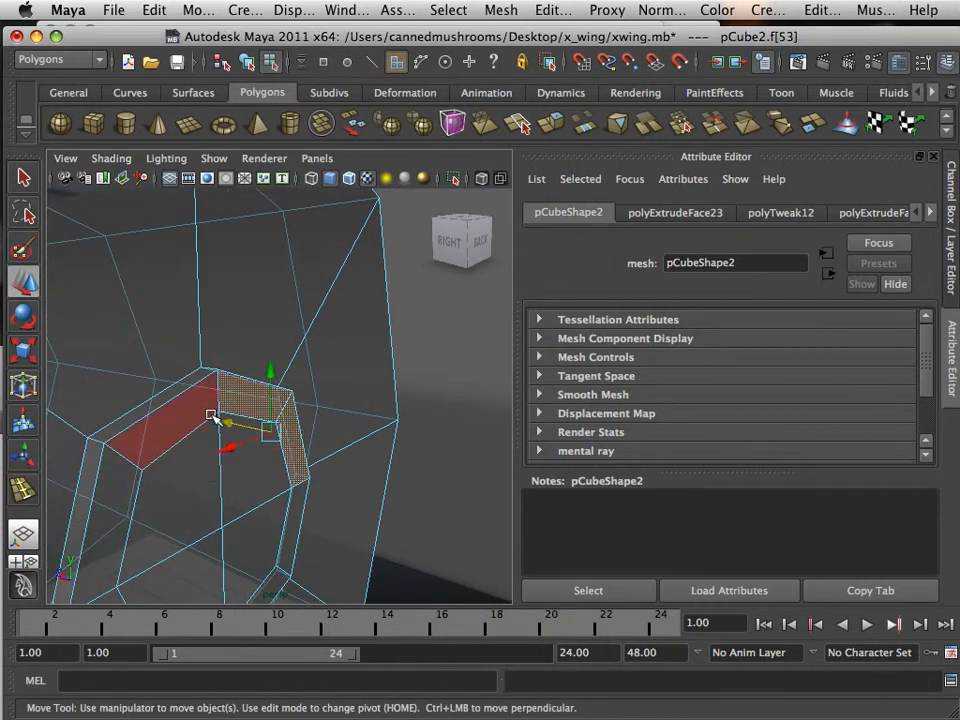
left_click(234, 495, "shift")
left_click(280, 521, "shift")
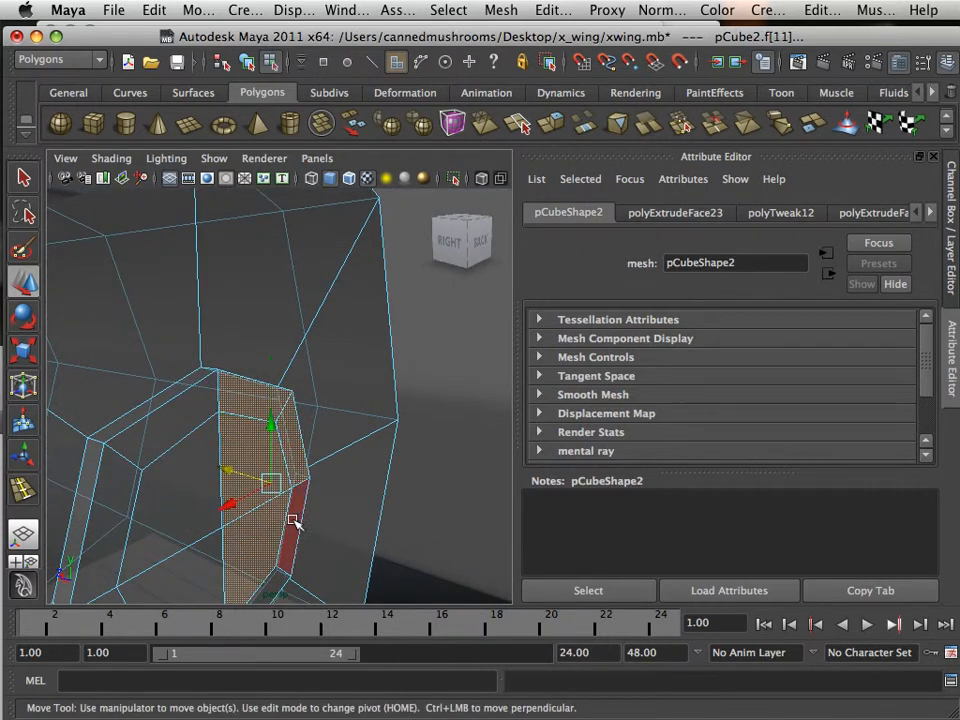
left_click_drag(270, 561, 297, 507, "alt")
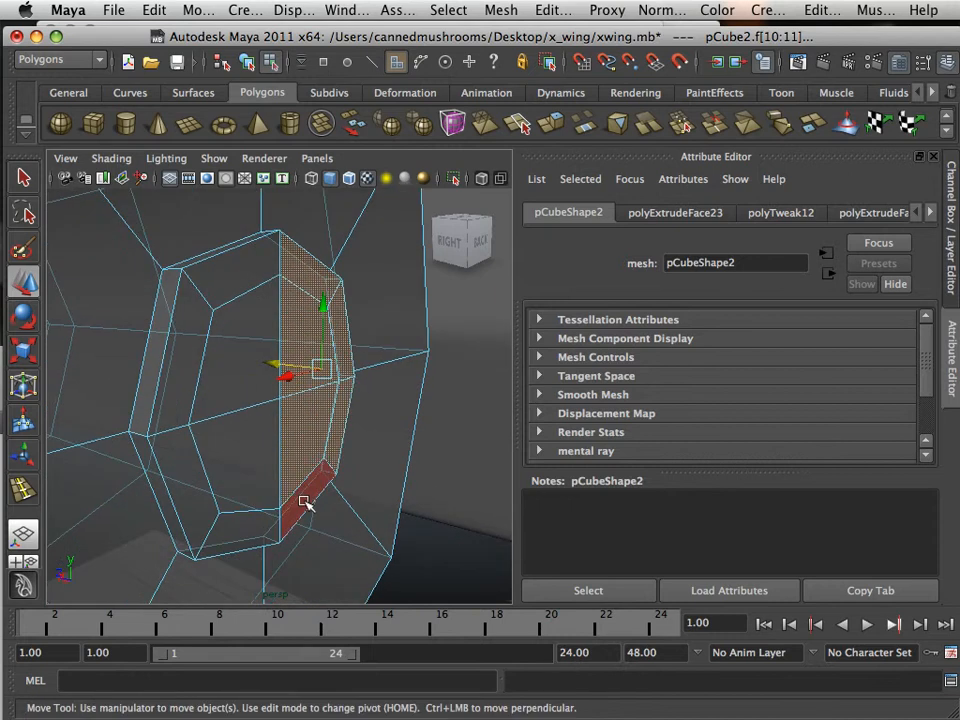
left_click(261, 521, "shift")
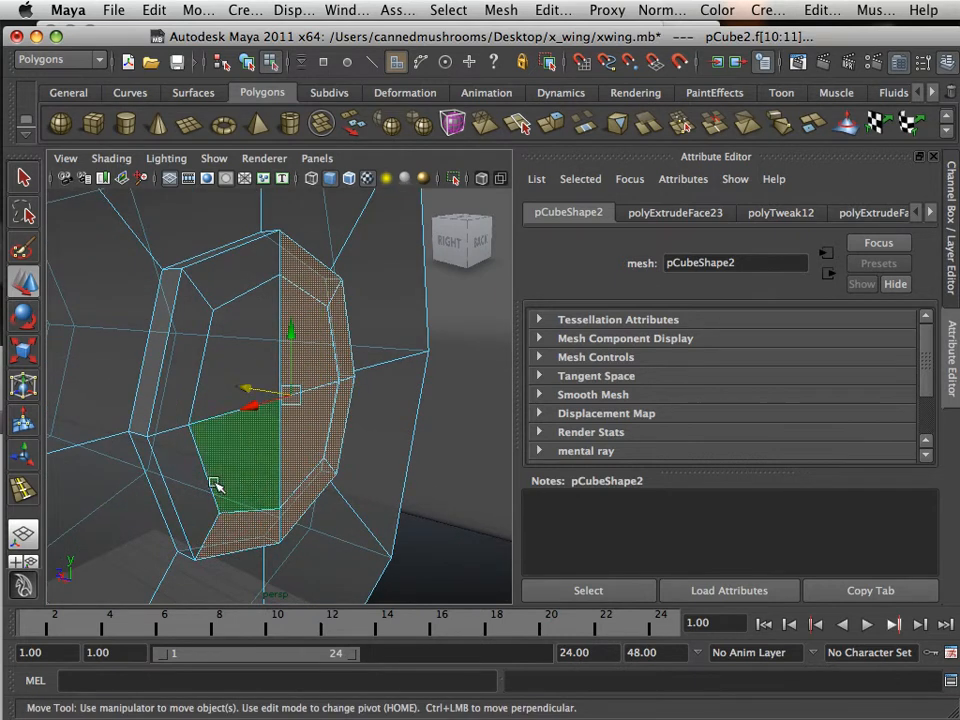
left_click(197, 397, "shift")
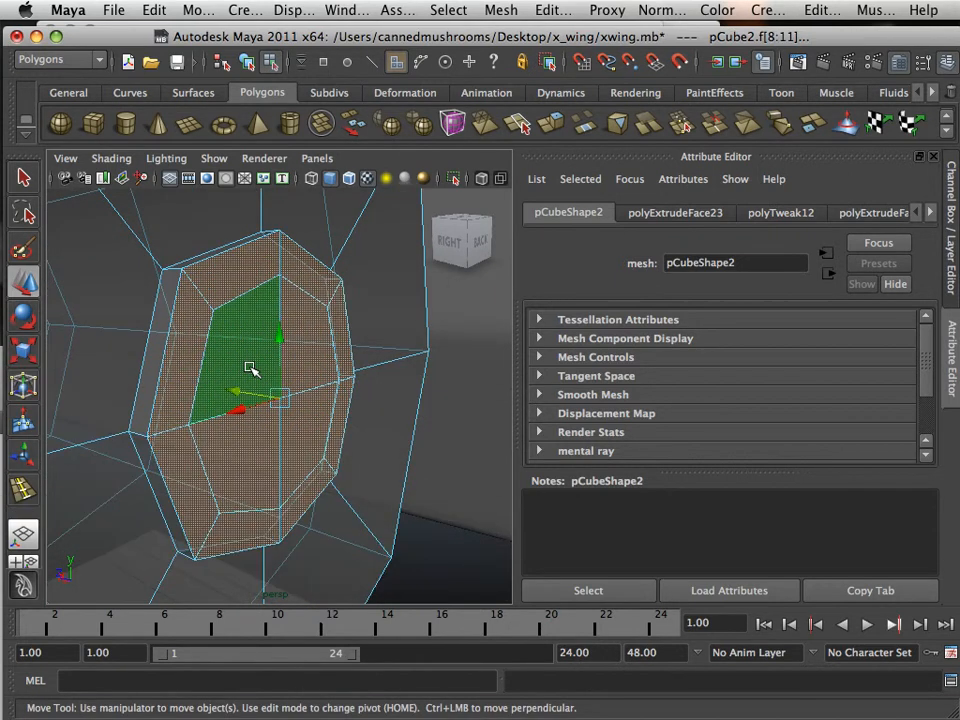
- Move the collar's end faces back to Z about -8.464 in the top view to lengthen the neck
key("space")
key("space")
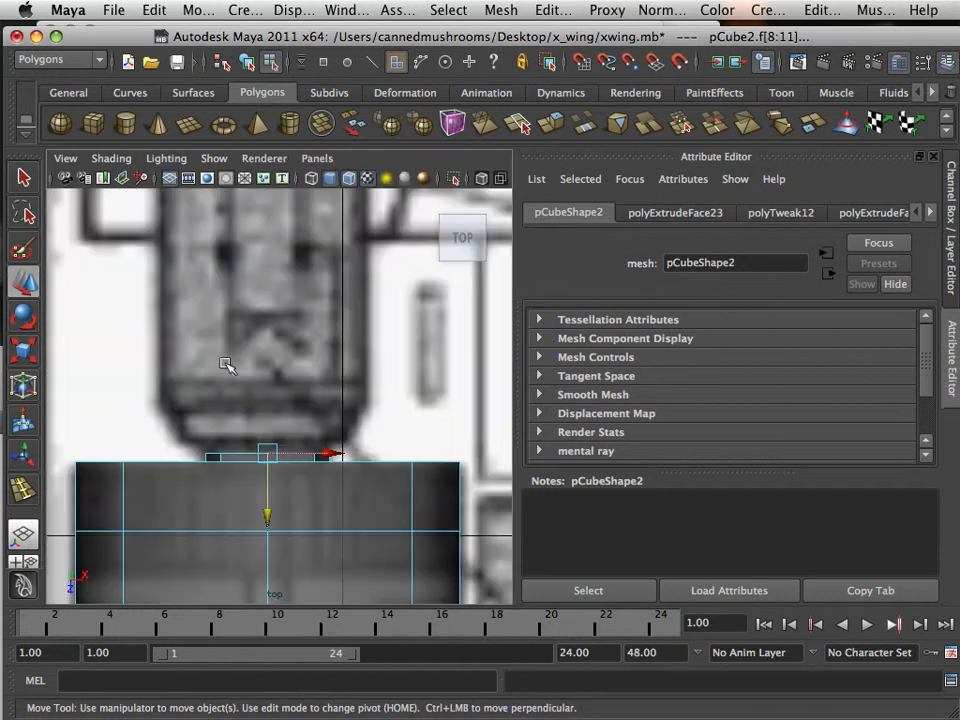
left_click_drag(264, 517, 271, 505)
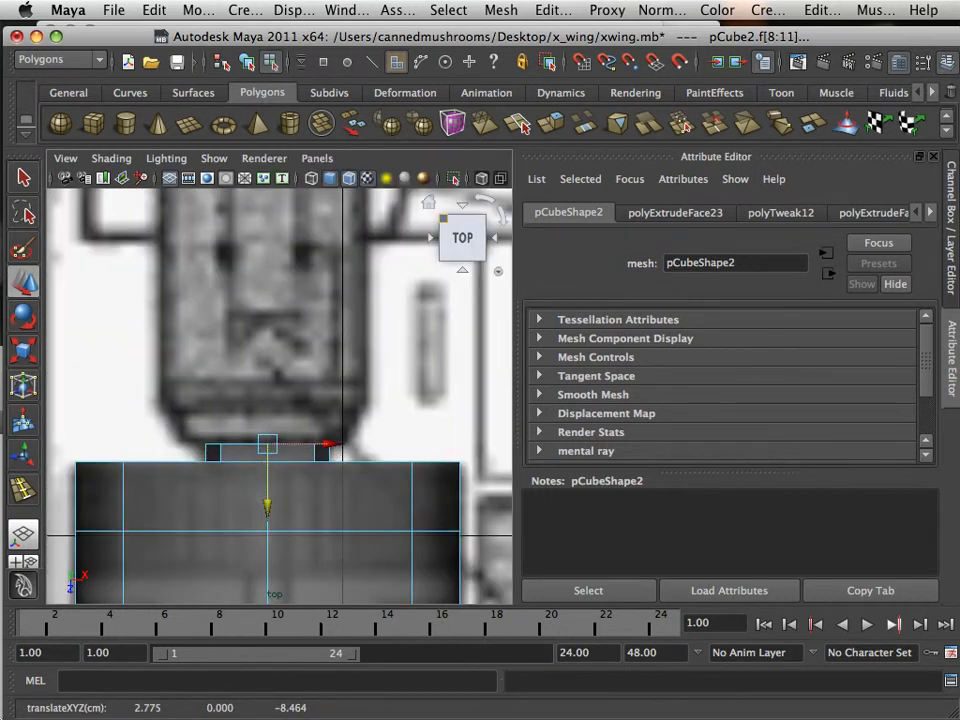
- Extrude the neck's end faces outward to a wider outline, then extrude again and pull the section back to Z about -8.601
left_click(24, 351)
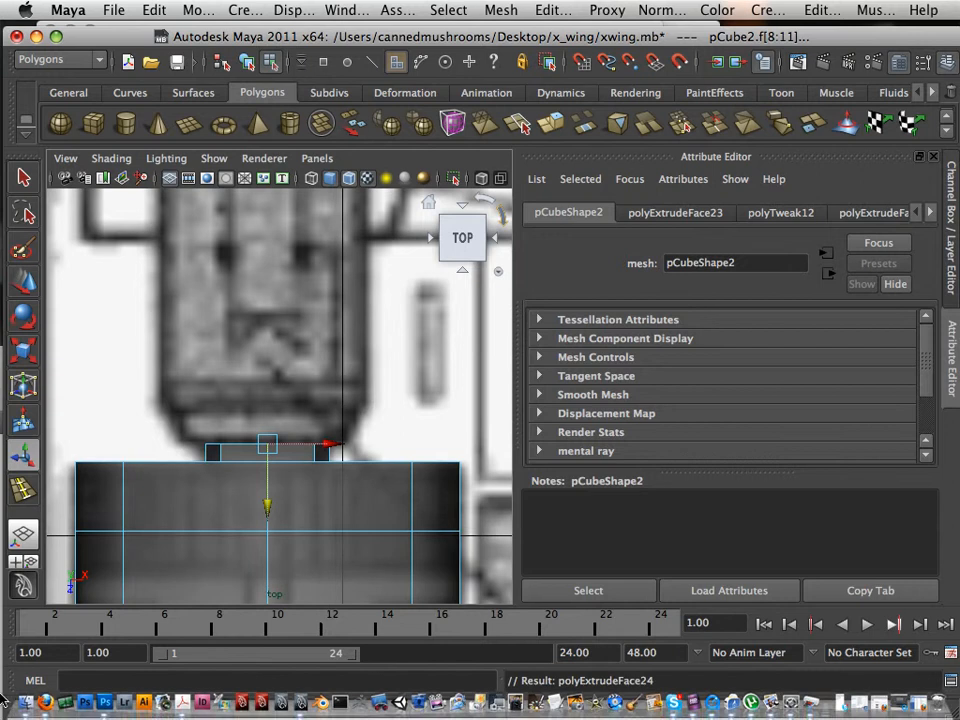
left_click(24, 352)
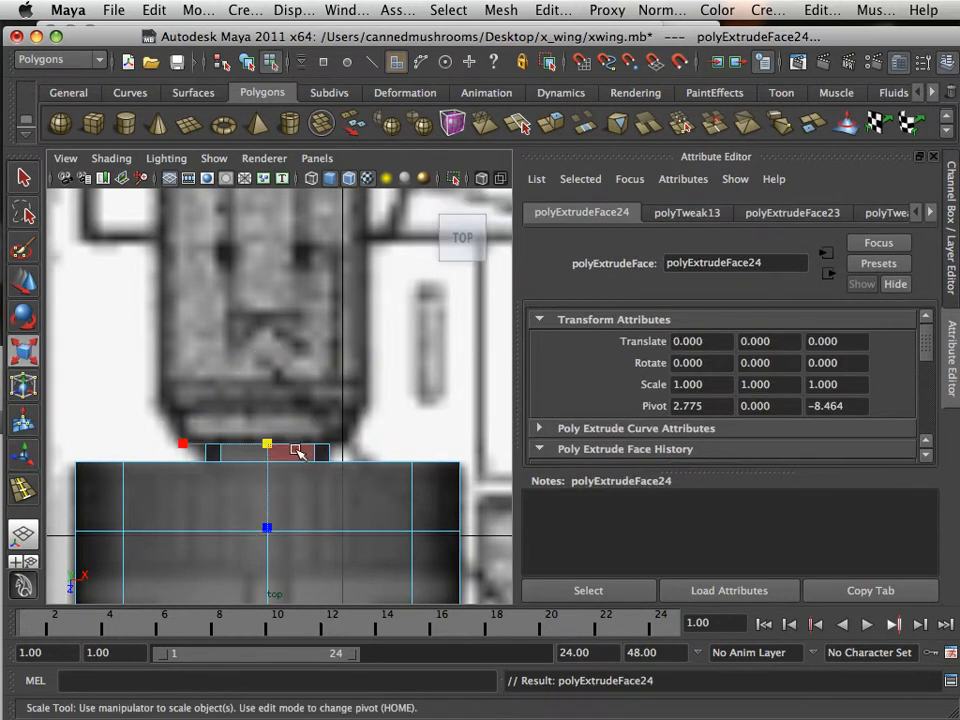
left_click_drag(270, 447, 274, 447)
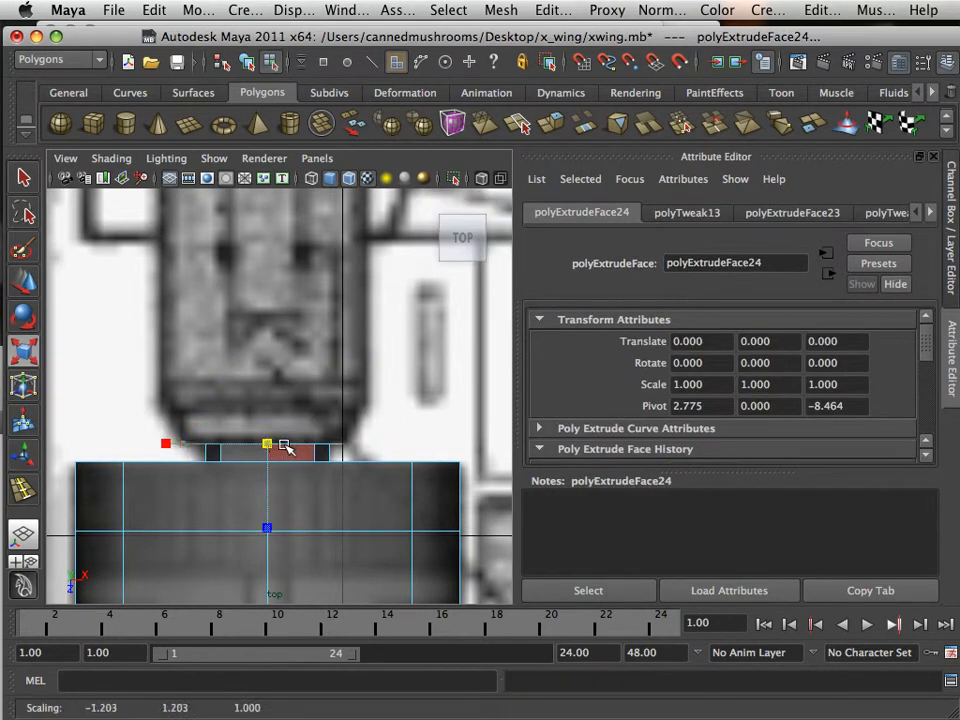
left_click(313, 491)
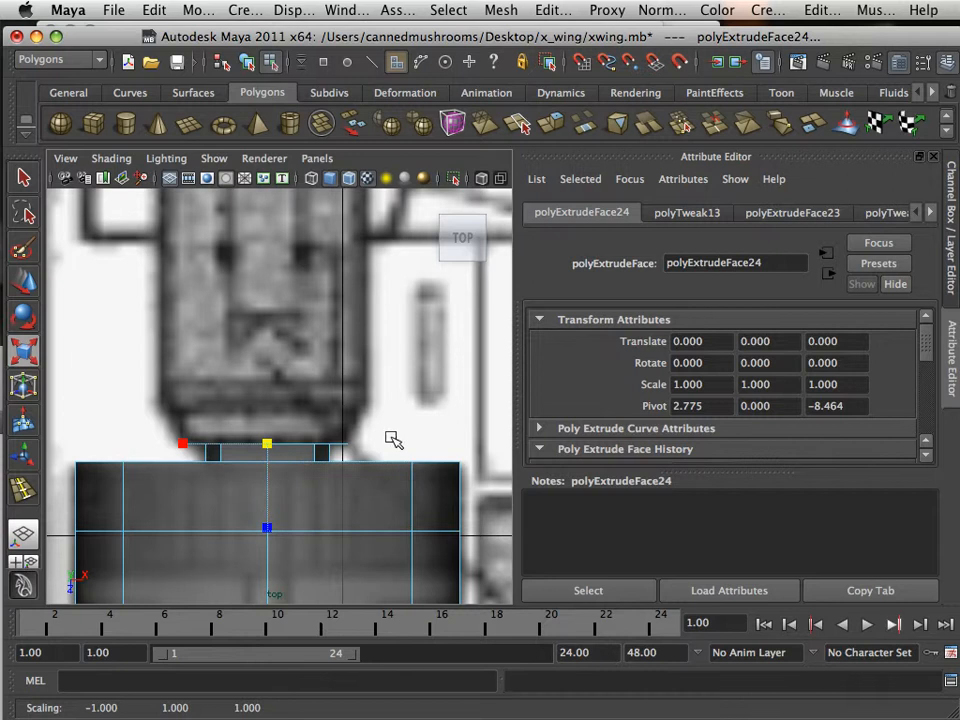
left_click(553, 124)
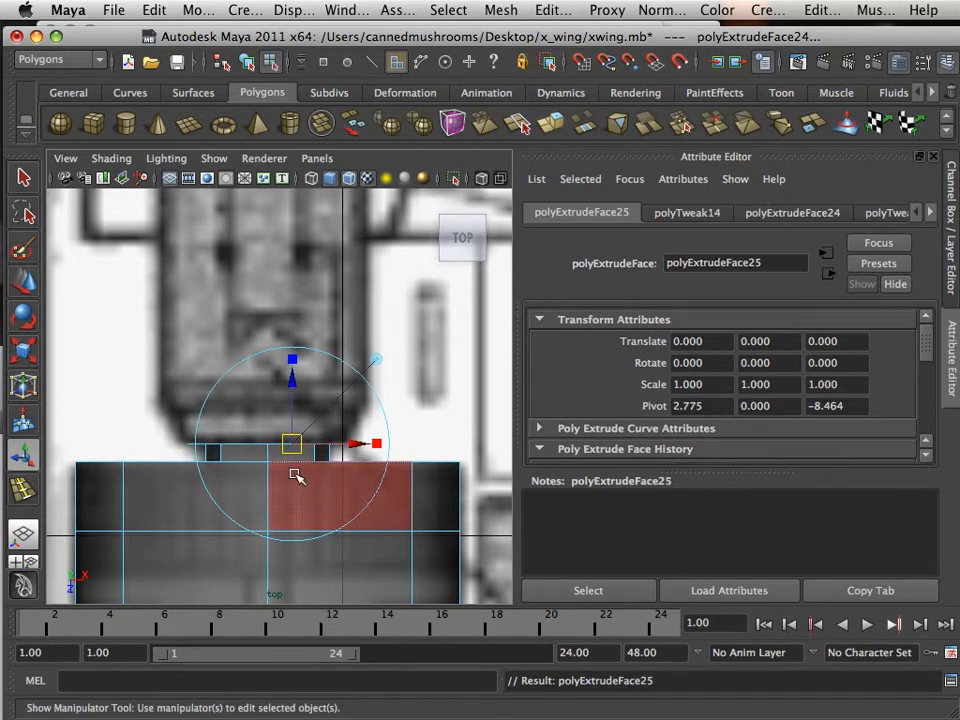
left_click(22, 282)
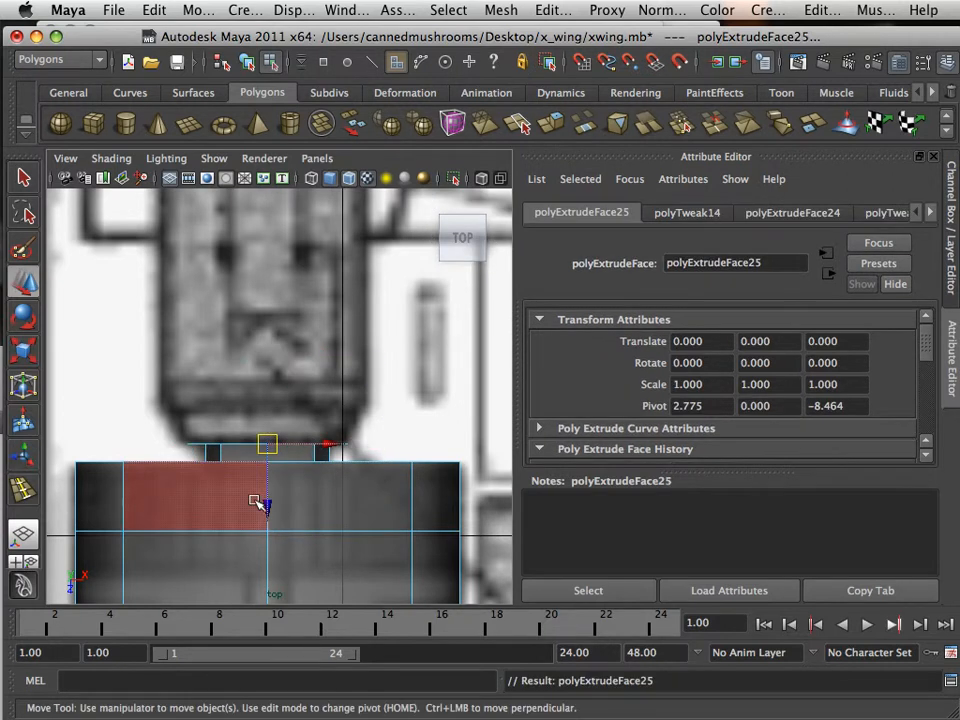
left_click_drag(266, 510, 273, 482)
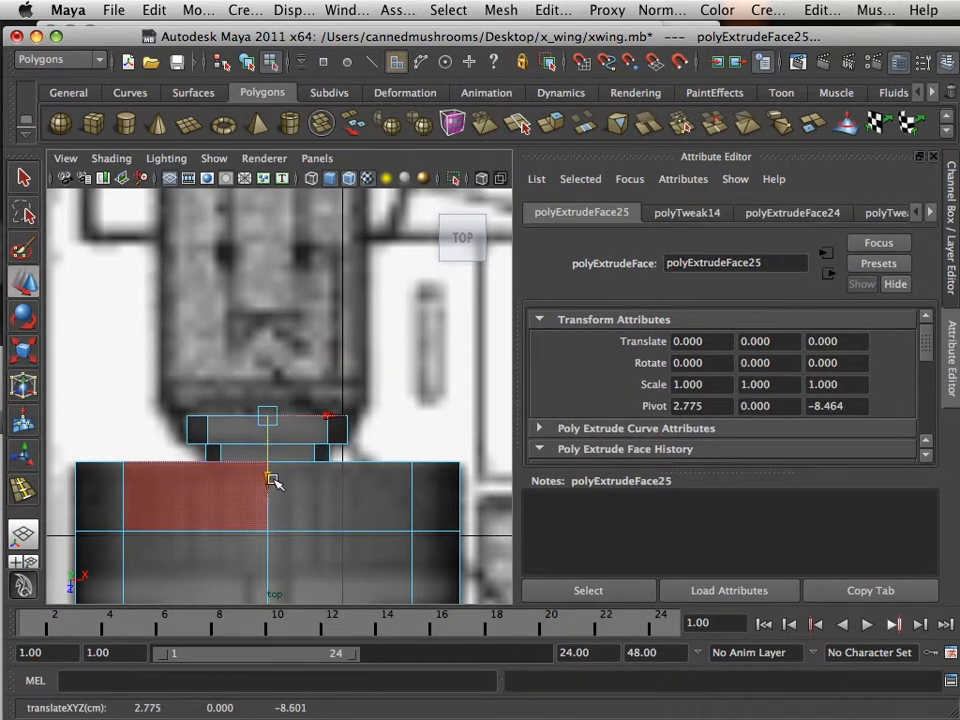
- Extrude the end faces of the wider section and scale them outward to the full width of the drawn rear nozzle
scroll(219, 439, "up", 2)
middle_click_drag(214, 439, 314, 466, "alt")
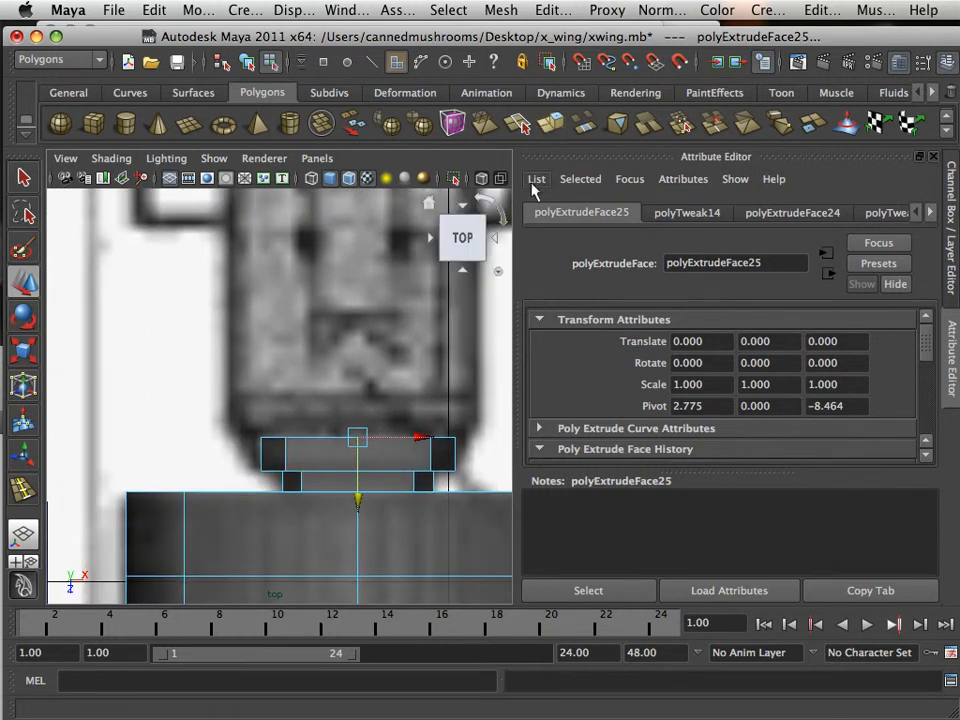
key("ctrl+e")
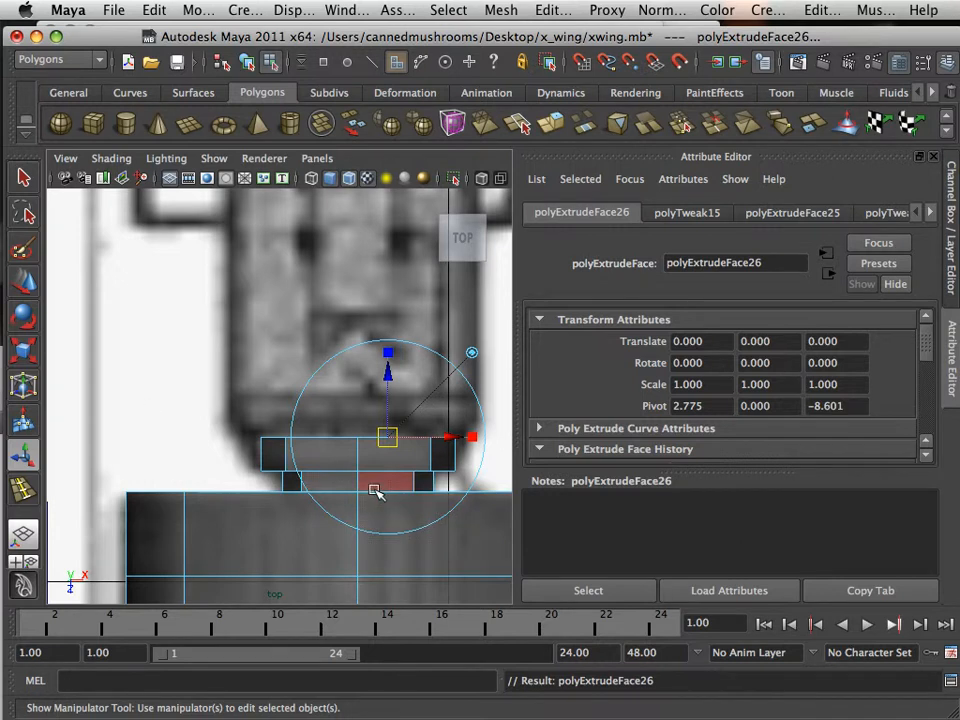
key("r")
left_click(352, 435)
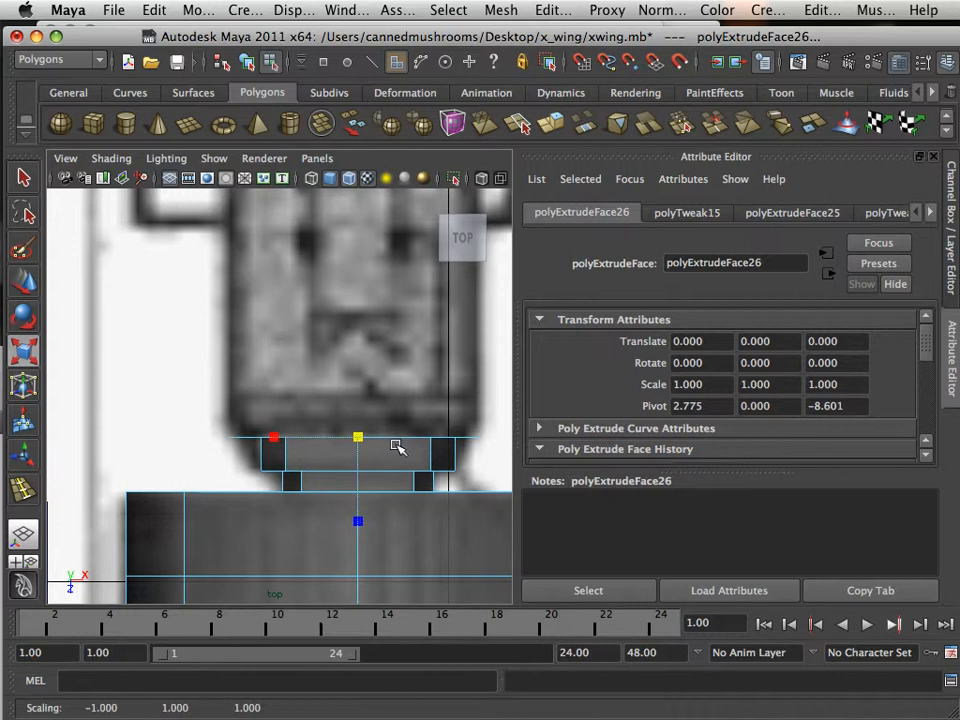
key("w")
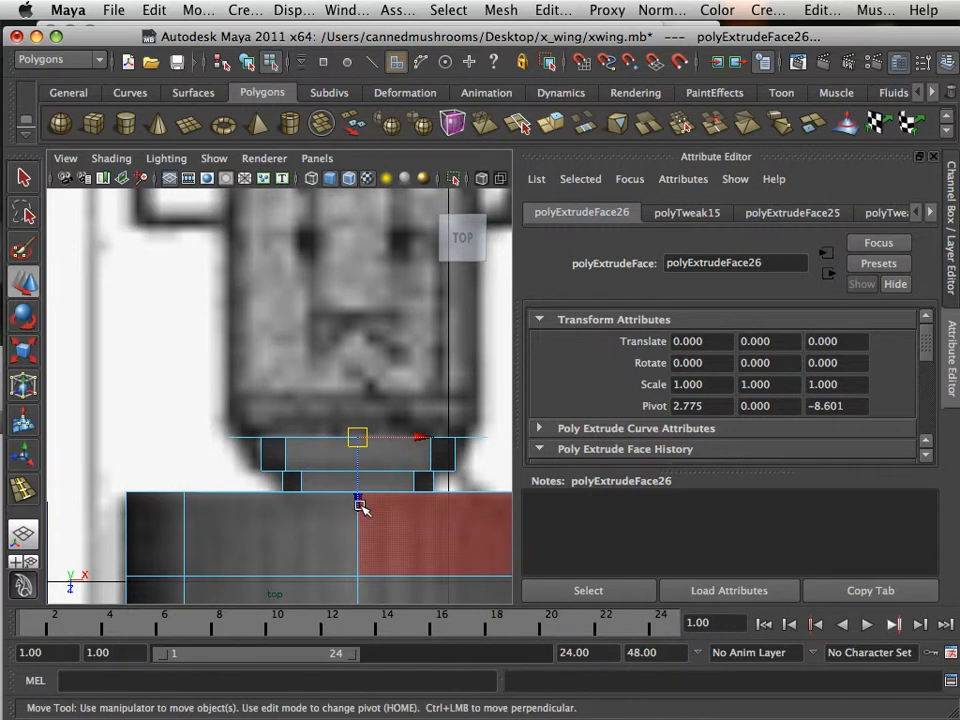
- Extrude the full-width end faces of the rear nozzle and move them back to Z about -10.916 along the top-view drawing
left_click(555, 122)
scroll(407, 375, "down", 3)
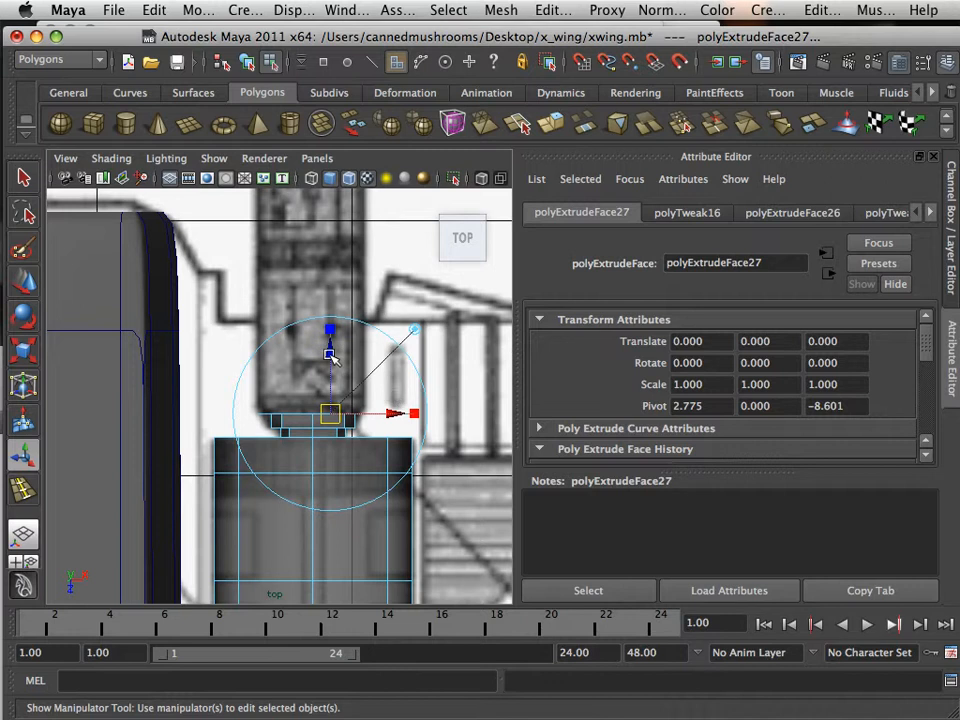
key("w")
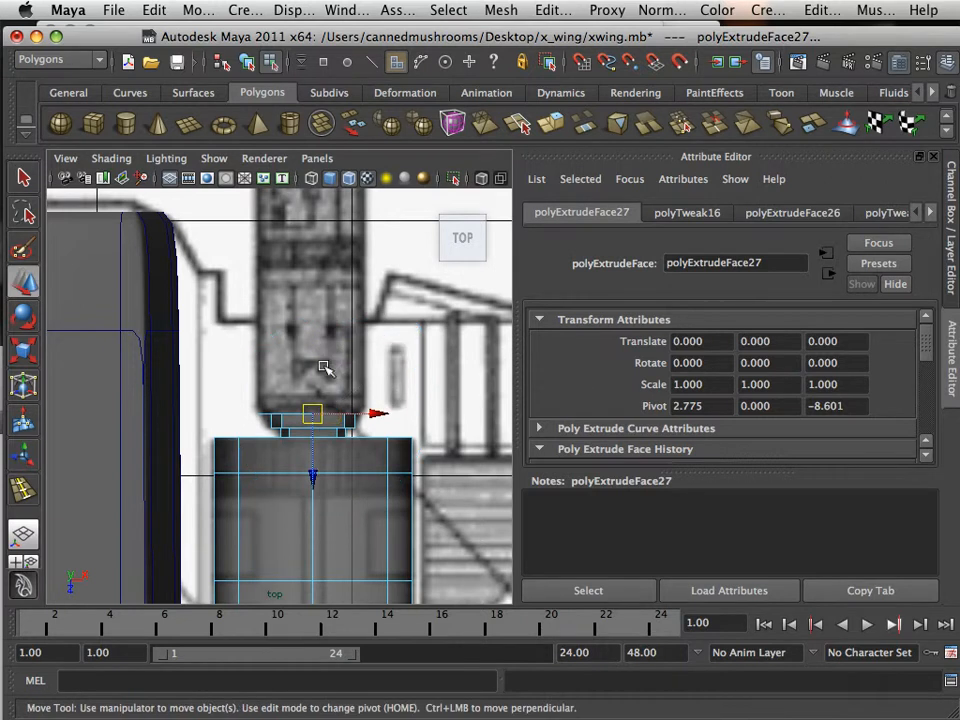
left_click_drag(315, 483, 343, 298)
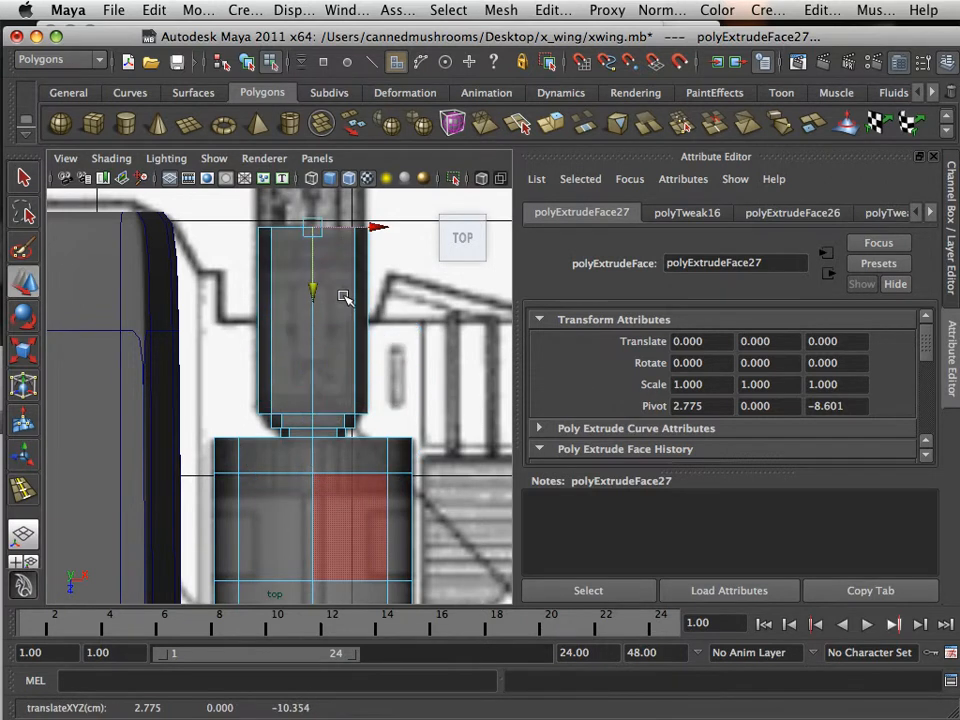
middle_click_drag(343, 300, 378, 482, "alt")
scroll(381, 479, "up", 3)
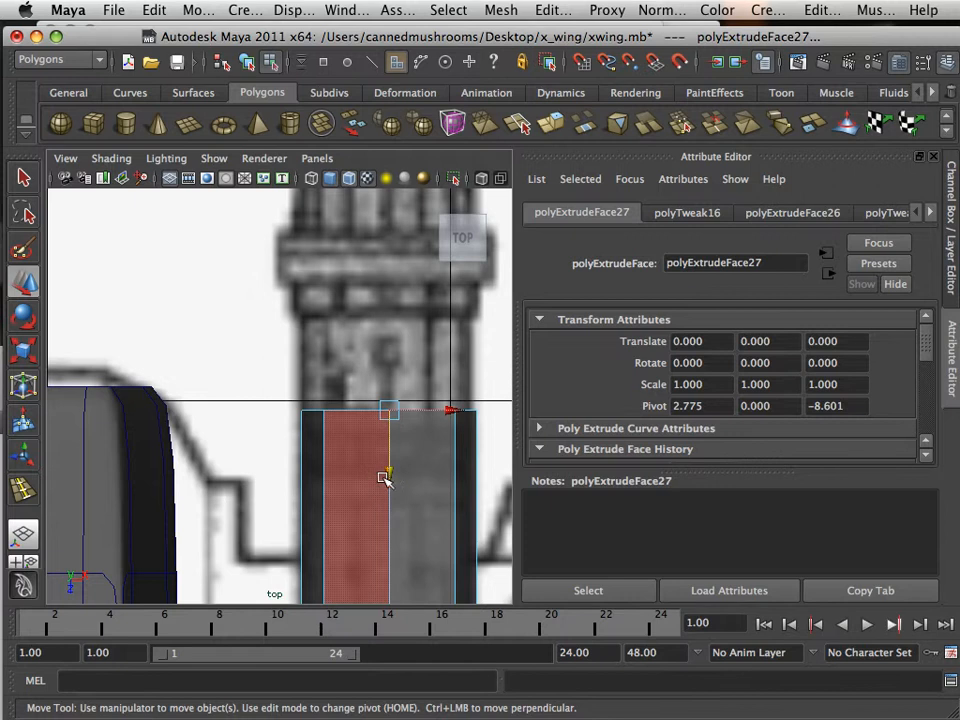
left_click_drag(390, 474, 395, 380)
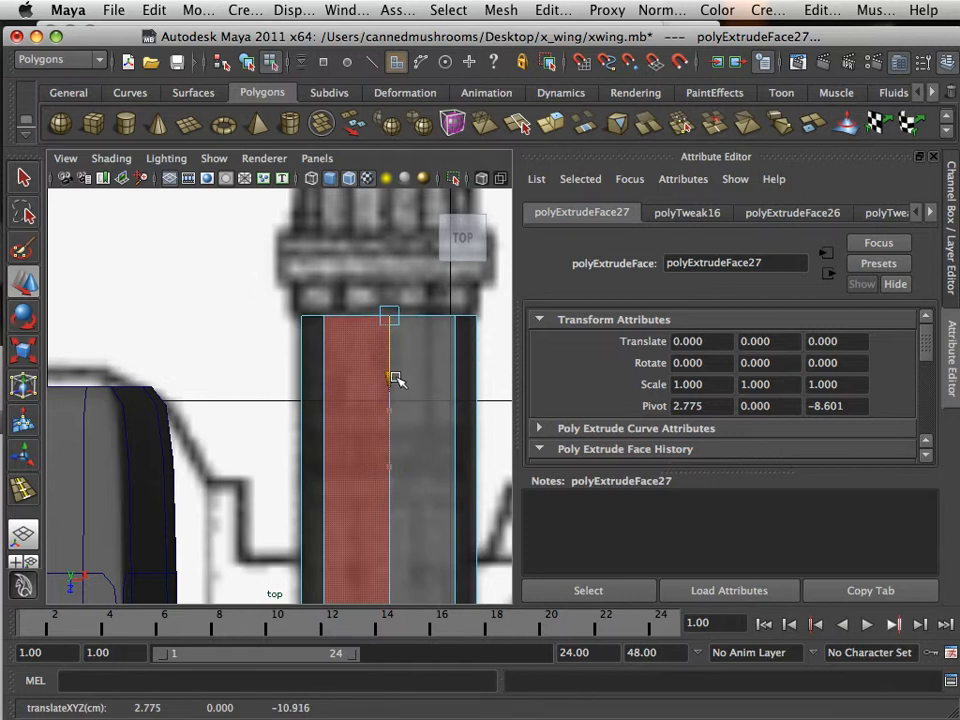
- Extrude the nozzle's end faces and scale them slightly inward, then extrude again and move them back to Z about -11.087
middle_click_drag(393, 380, 316, 483, "alt")
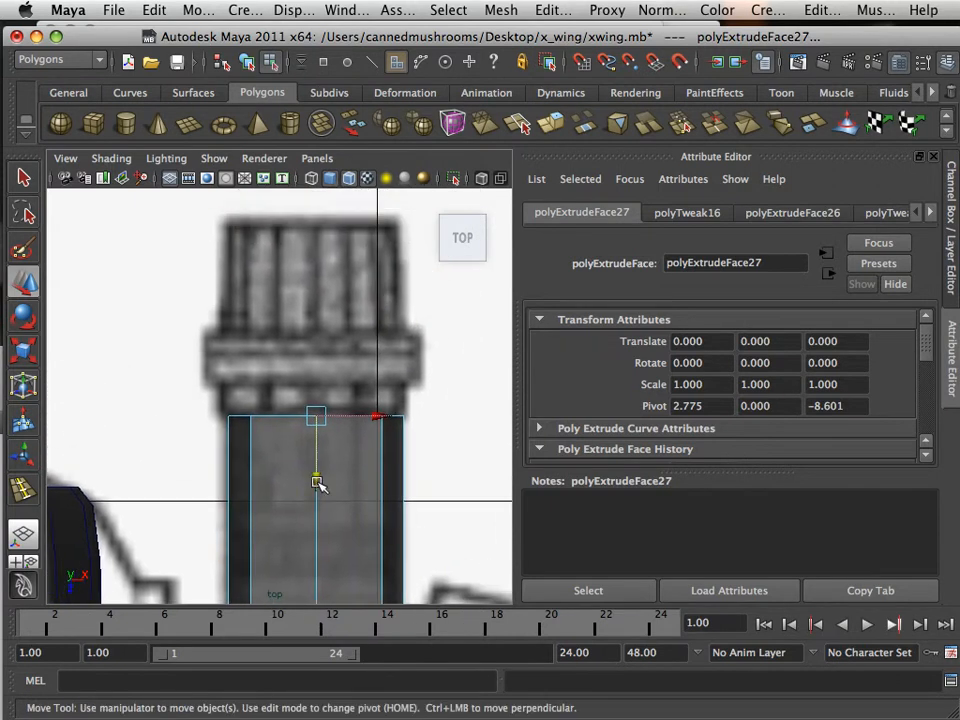
scroll(316, 483, "up", 3)
scroll(316, 483, "down", 2)
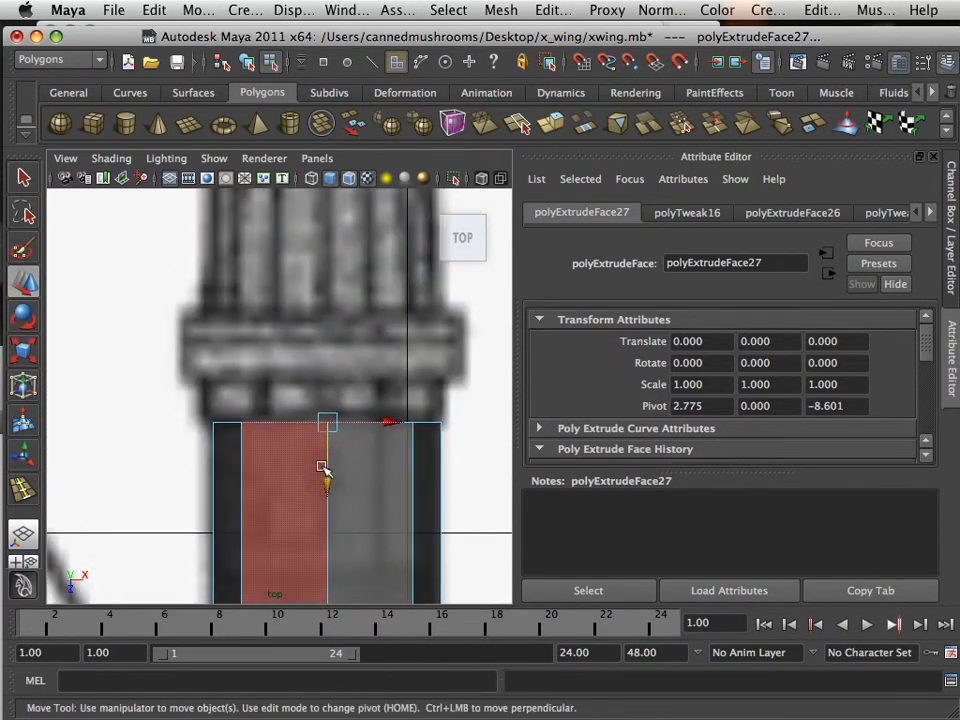
scroll(386, 456, "down", 4)
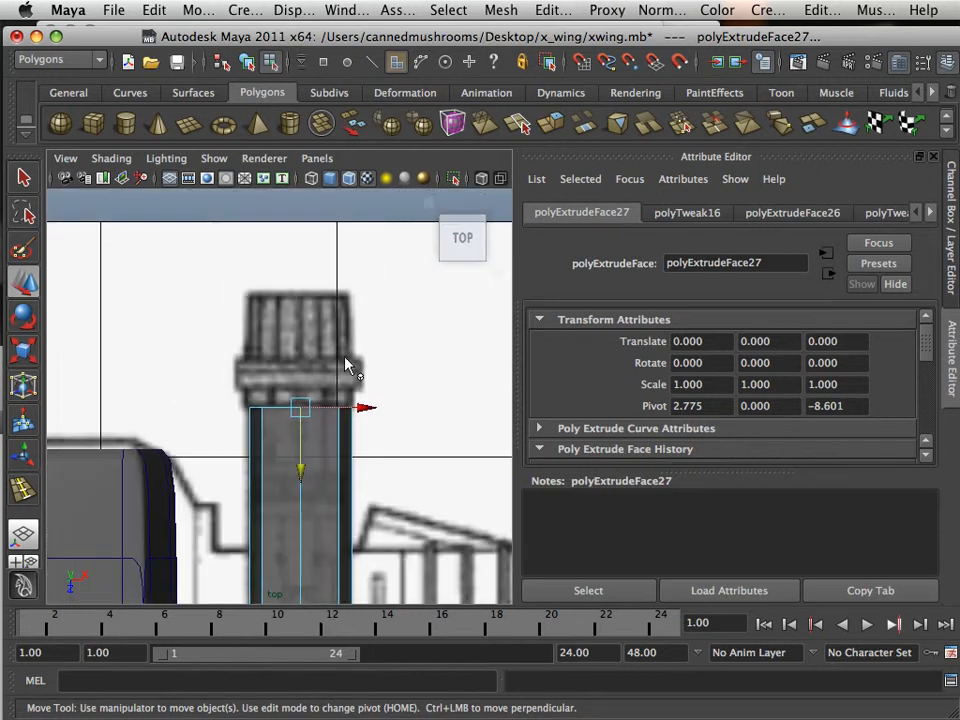
scroll(340, 388, "up", 3)
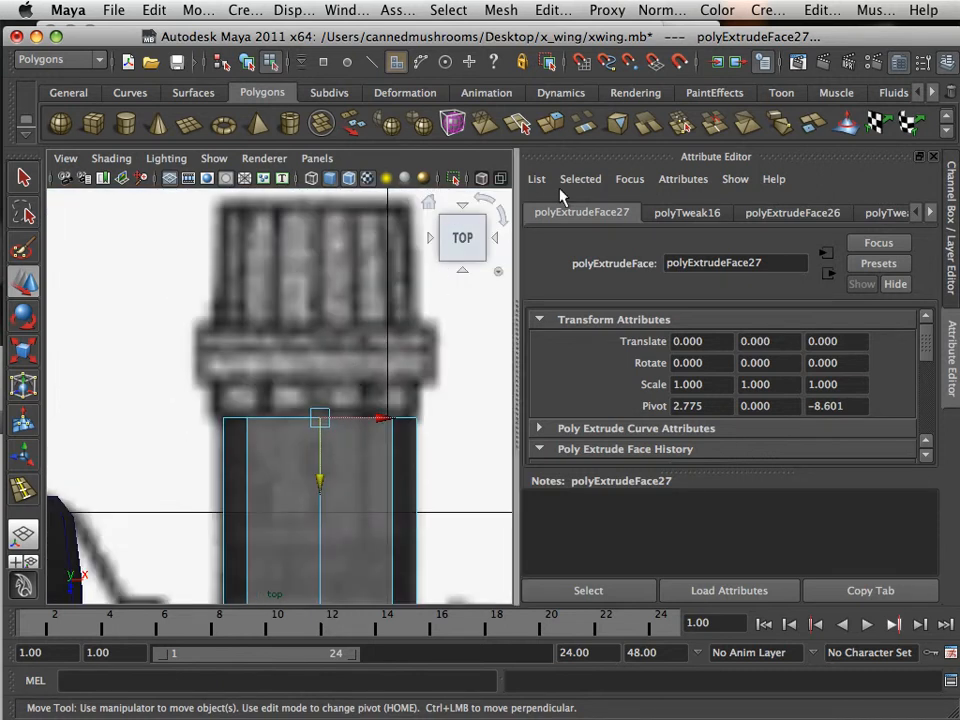
left_click(562, 125)
key("r")
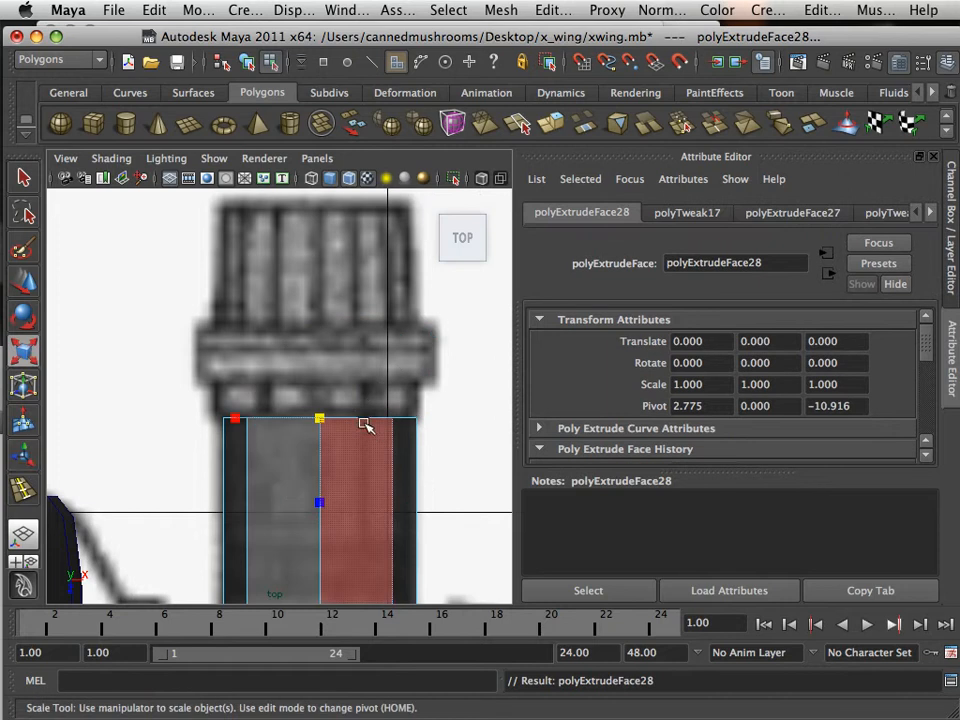
left_click_drag(321, 420, 321, 419)
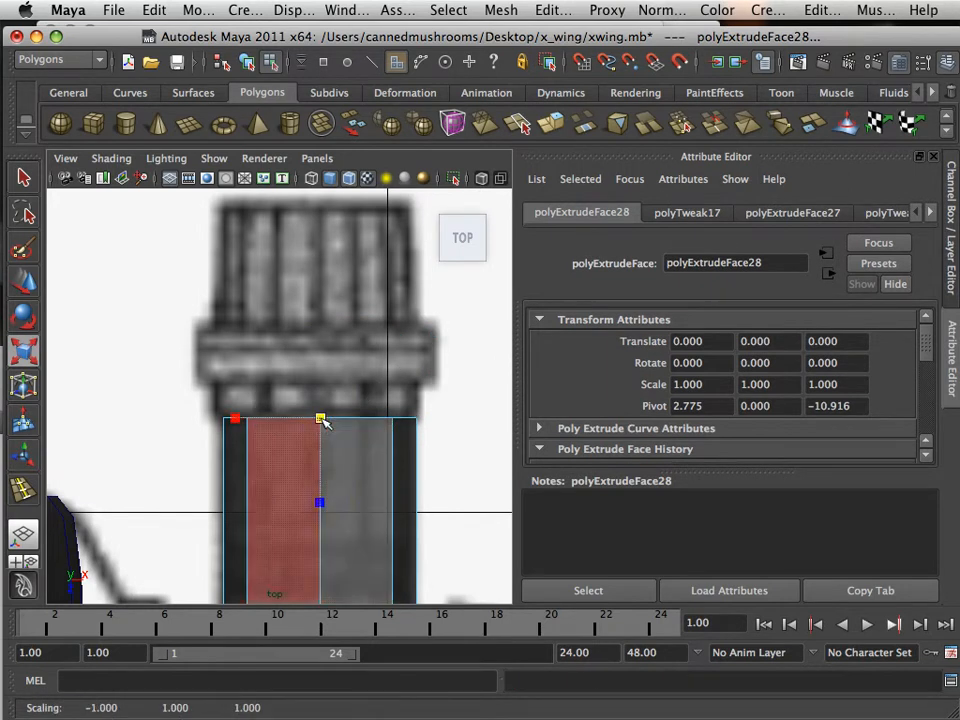
left_click(556, 127)
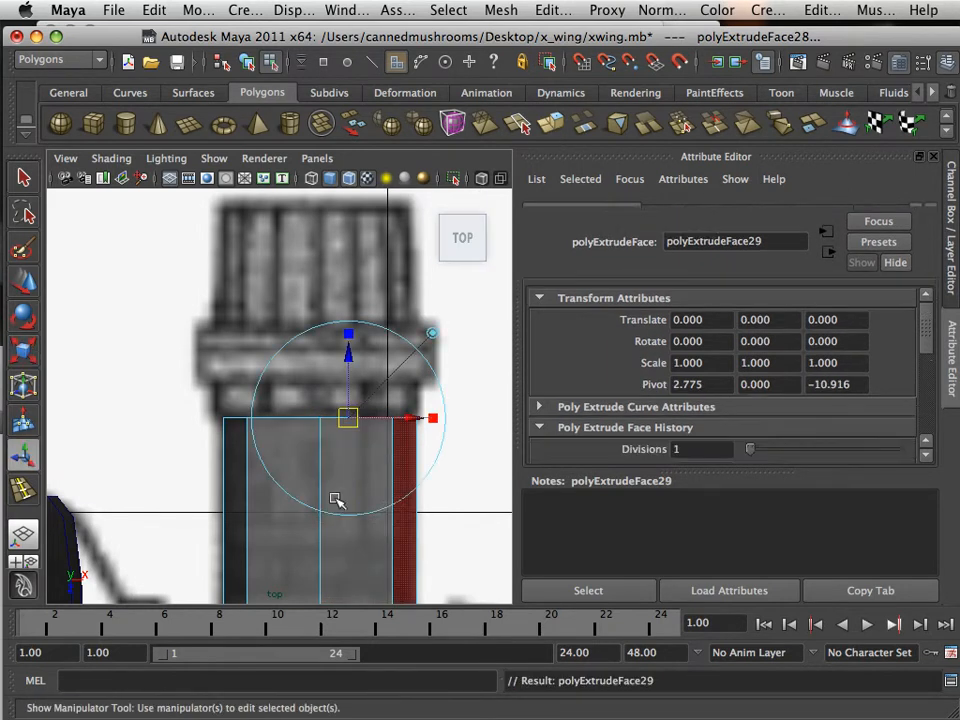
key("w")
left_click_drag(324, 478, 322, 454)
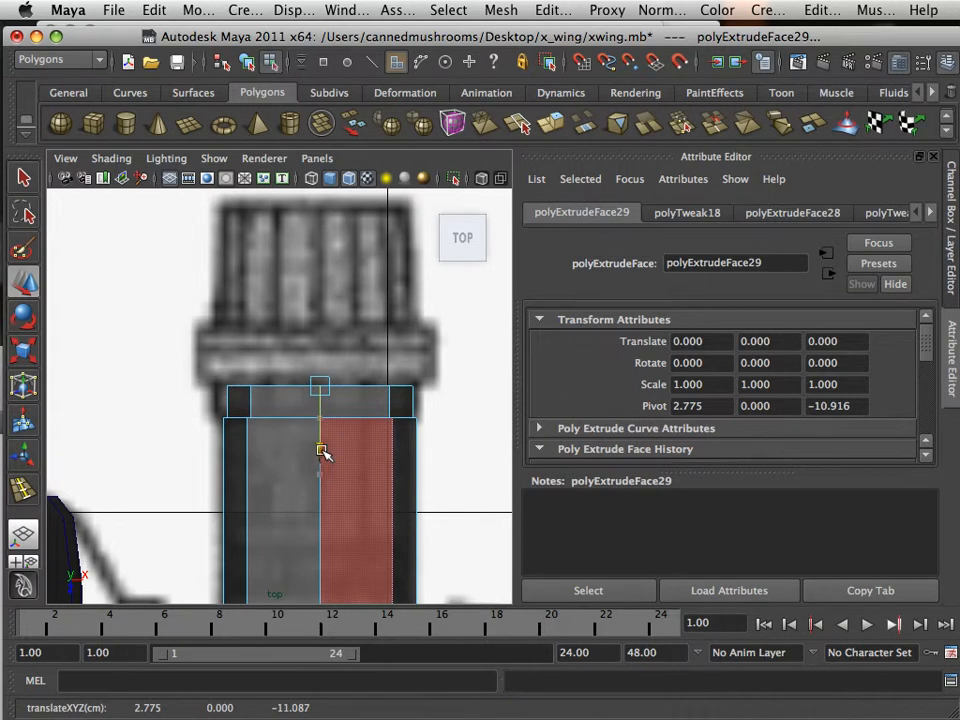
- Extrude the end faces outward to the width of the drawn rear ring, then extrude again back to Z about -11.389
left_click(558, 127)
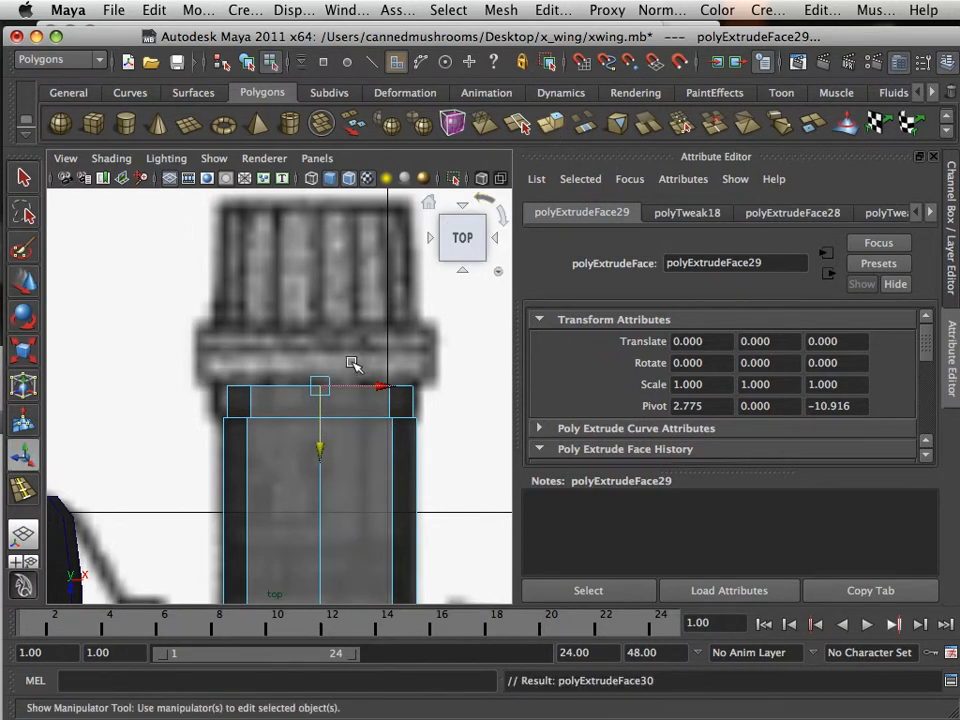
key("r")
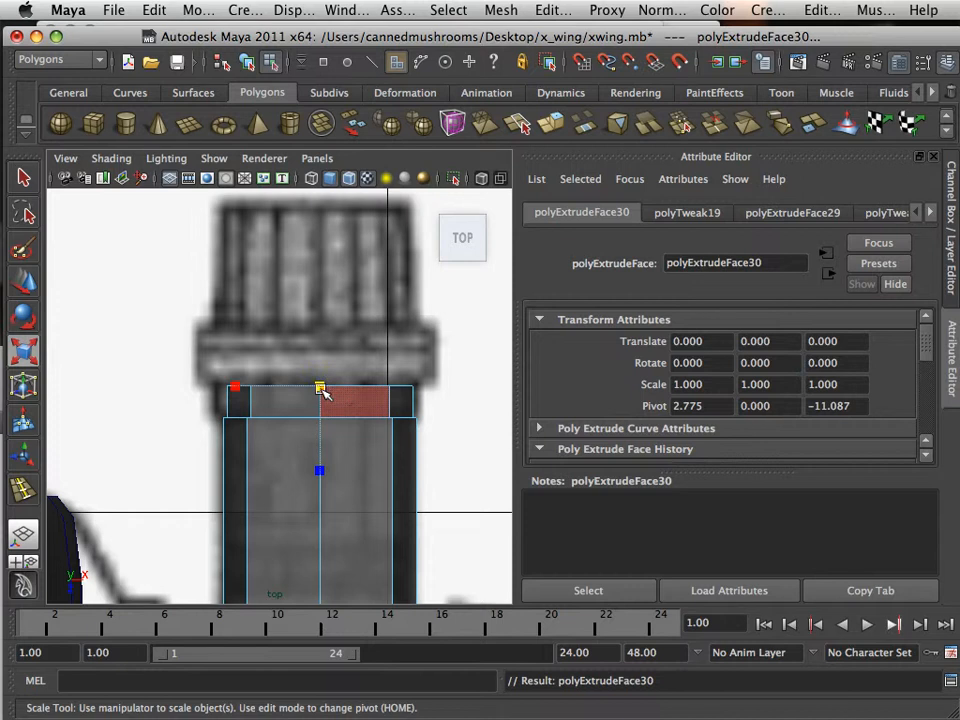
left_click_drag(320, 388, 337, 394)
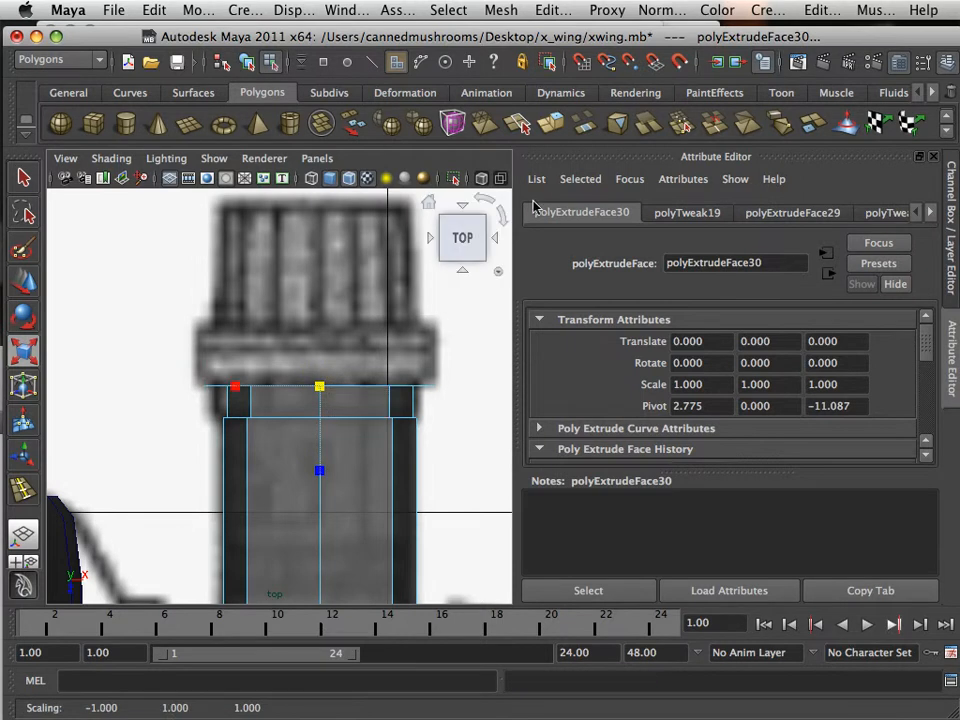
left_click(567, 125)
key("w")
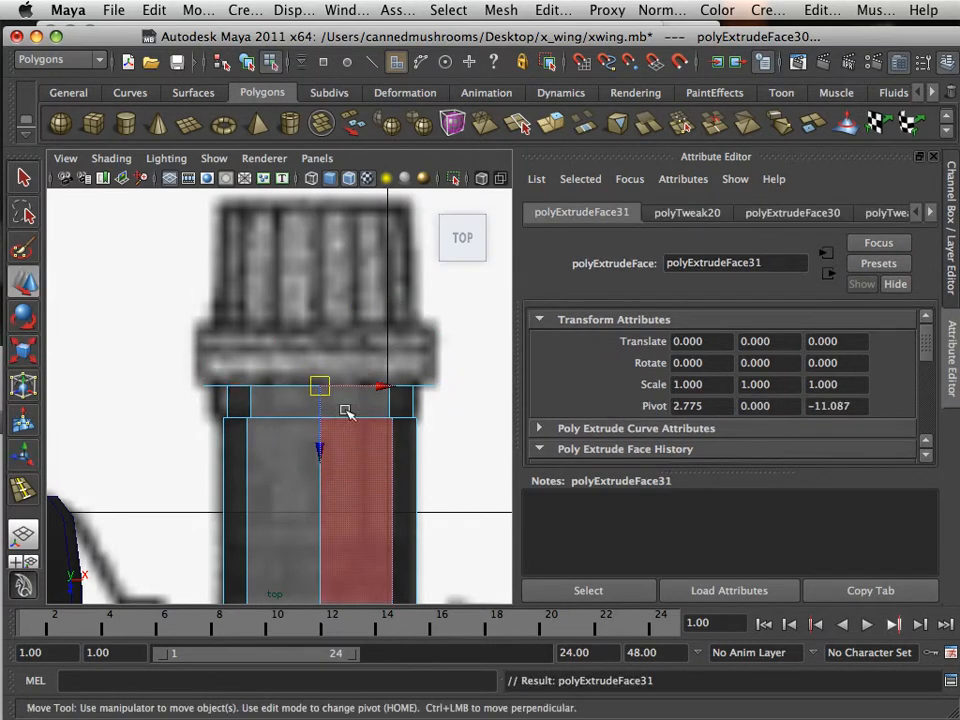
left_click_drag(319, 450, 324, 392)
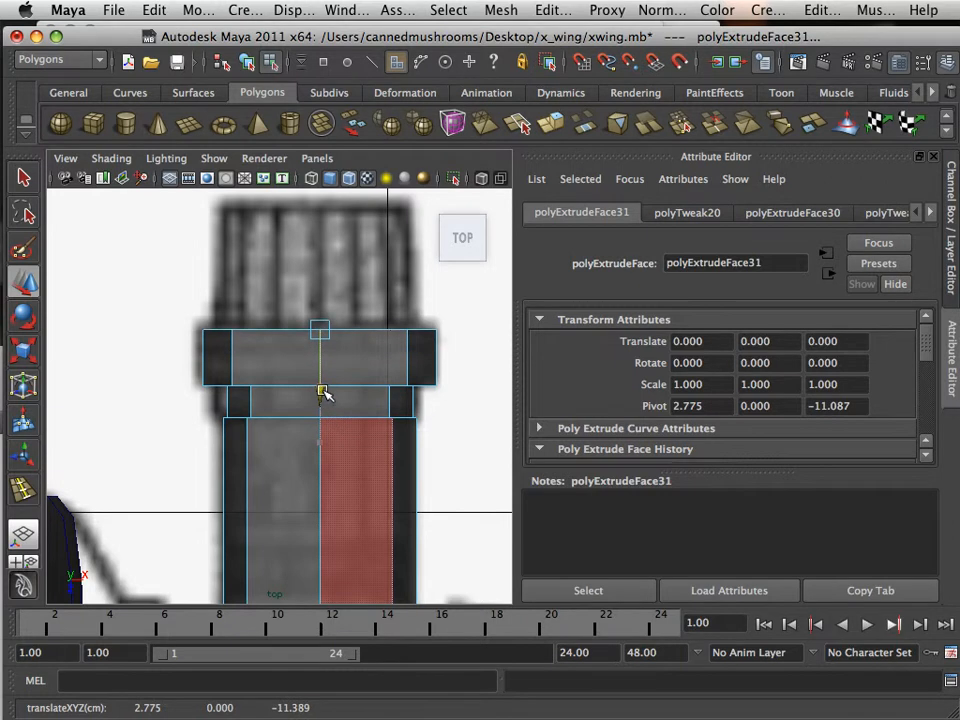
- Extrude the ring's end faces inward to the ribbed tip's width, then extrude again back to Z about -12.060 and clear the selection
left_click(550, 124)
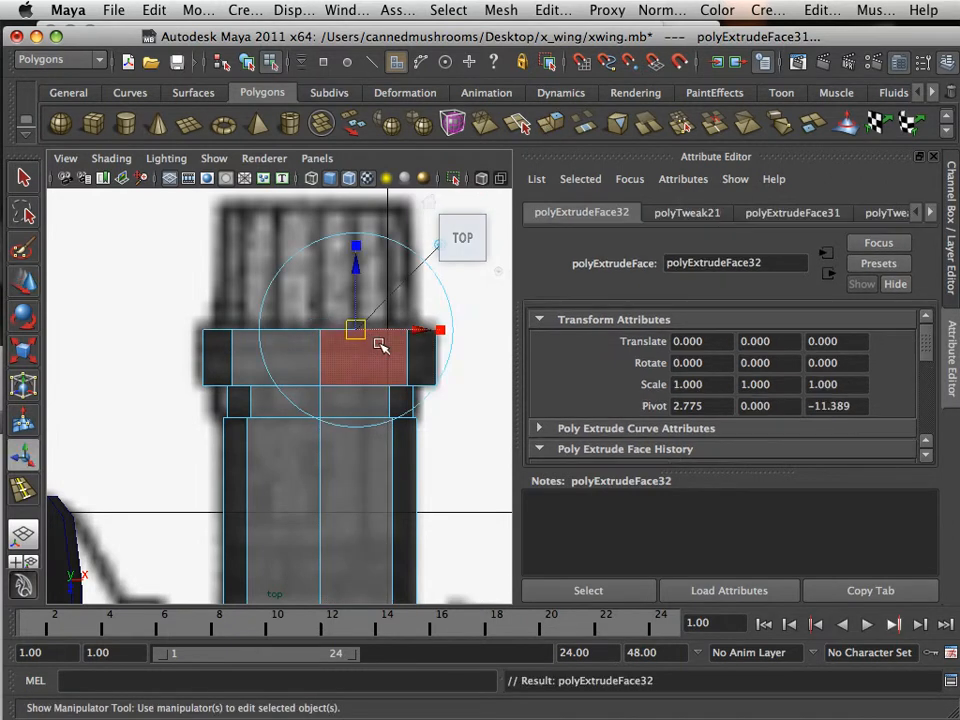
key("r")
left_click_drag(327, 335, 316, 333)
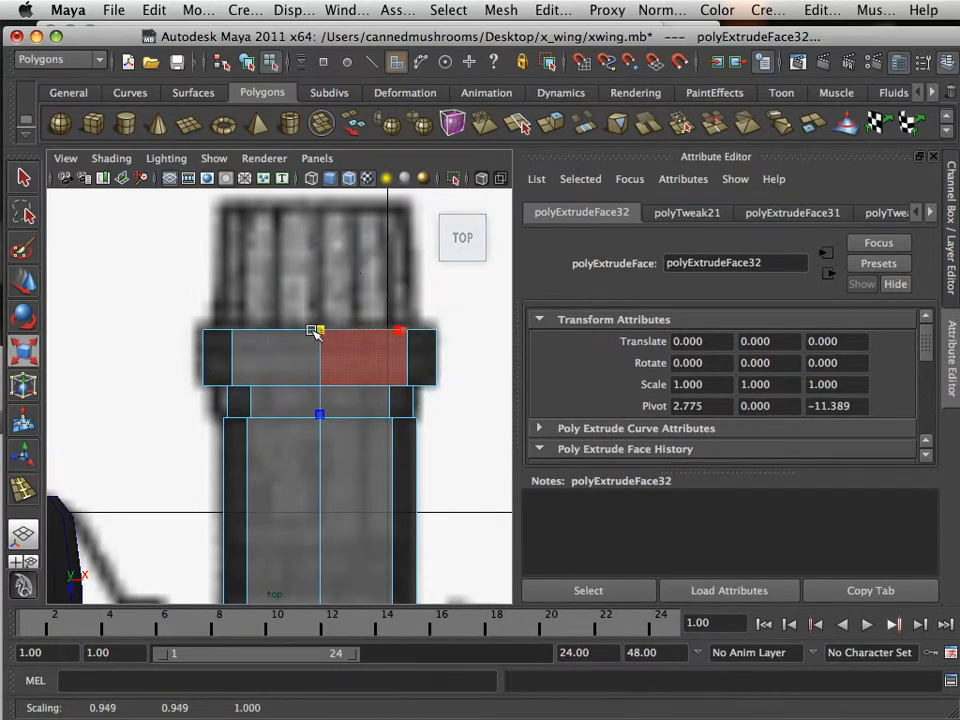
left_click(550, 124)
key("w")
scroll(340, 360, "down", 4)
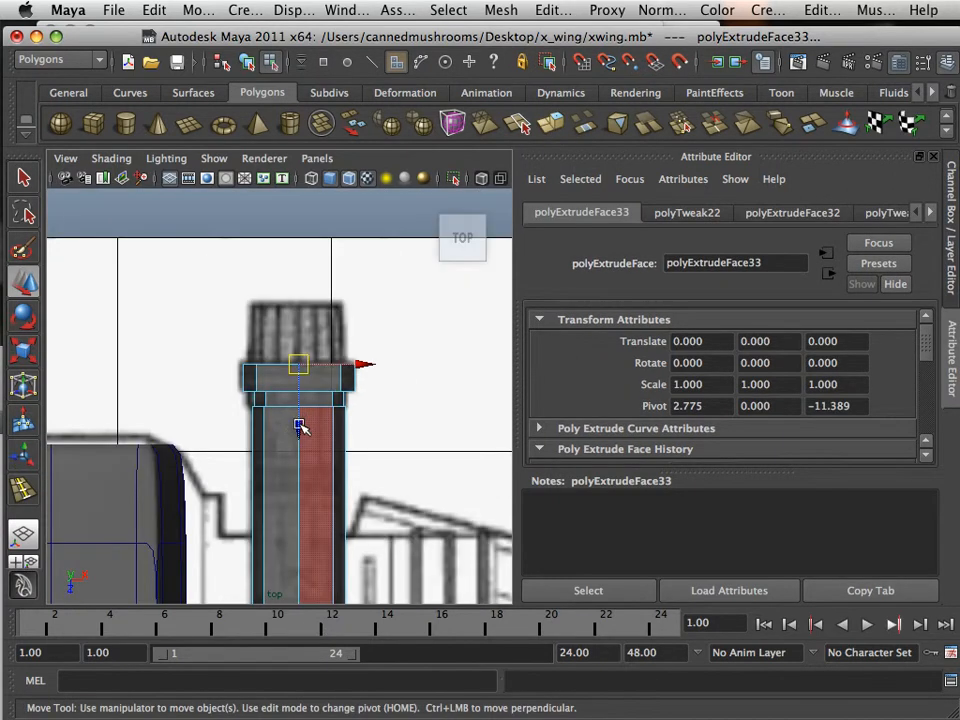
left_click_drag(298, 427, 300, 368)
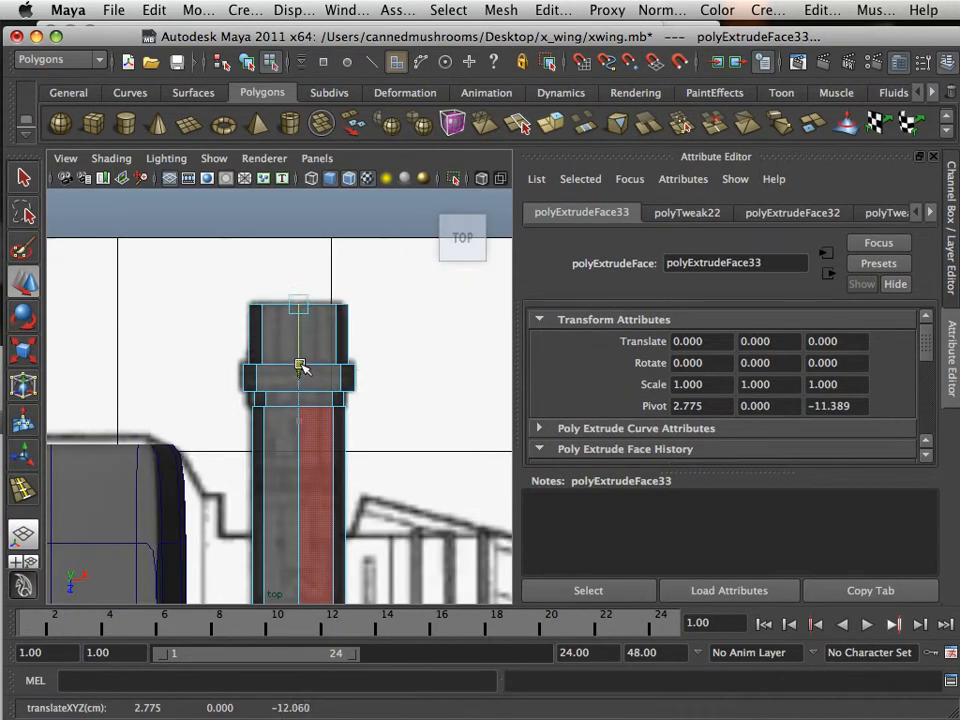
left_click(396, 427)
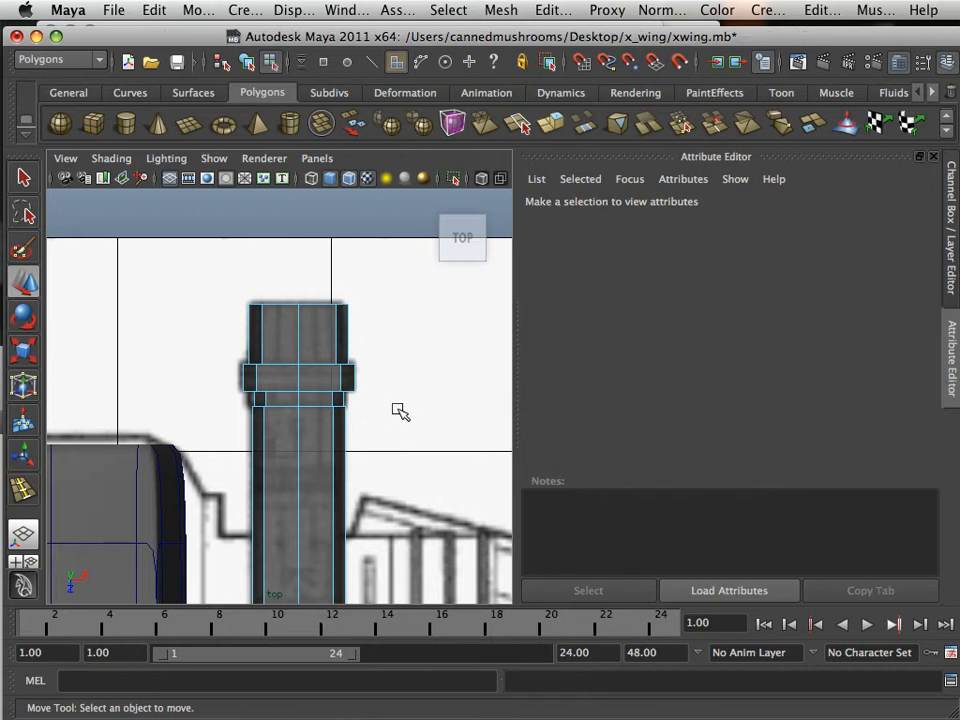
- Switch to the perspective view, return to object selection and select the whole engine
key("space")
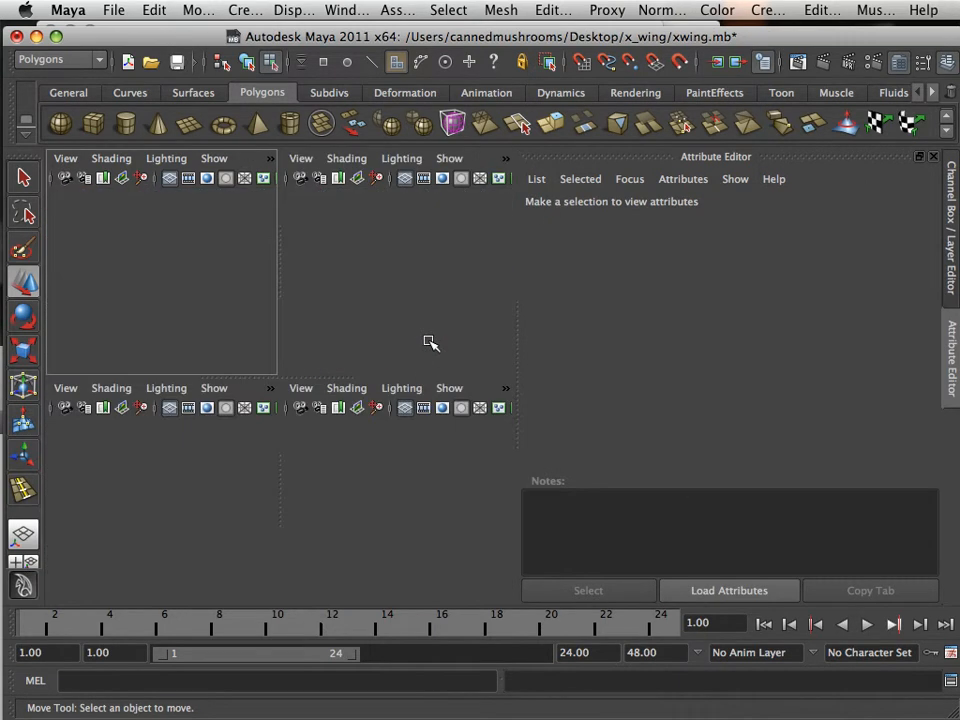
key("space")
left_click_drag(403, 354, 259, 439, "alt")
scroll(334, 411, "up", 5)
right_click_drag(259, 441, 324, 336)
left_click(296, 430)
scroll(300, 428, "down", 3)
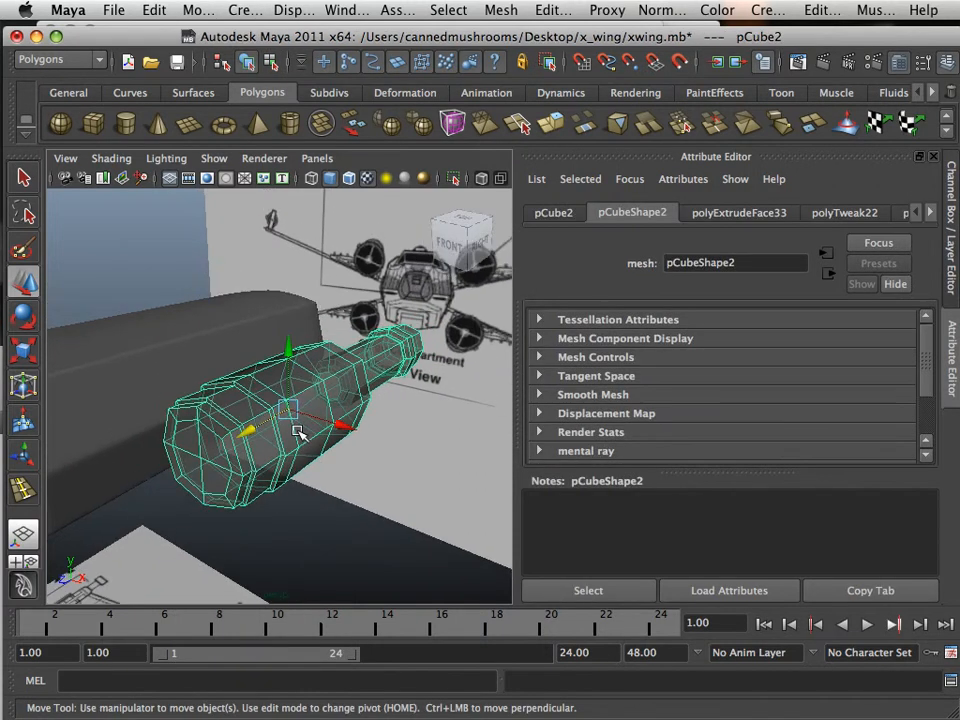
- Preview the engine mesh with smoothing from the side, then return it to the unsmoothed display
right_click_drag(300, 428, 428, 669)
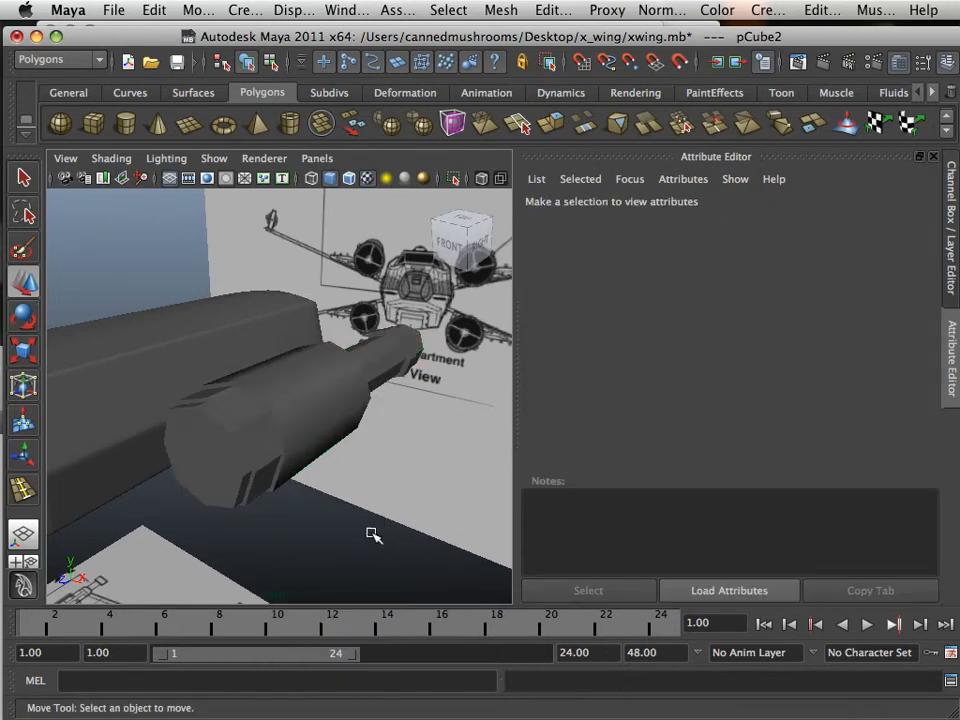
left_click_drag(370, 530, 272, 534, "alt")
left_click(228, 428)
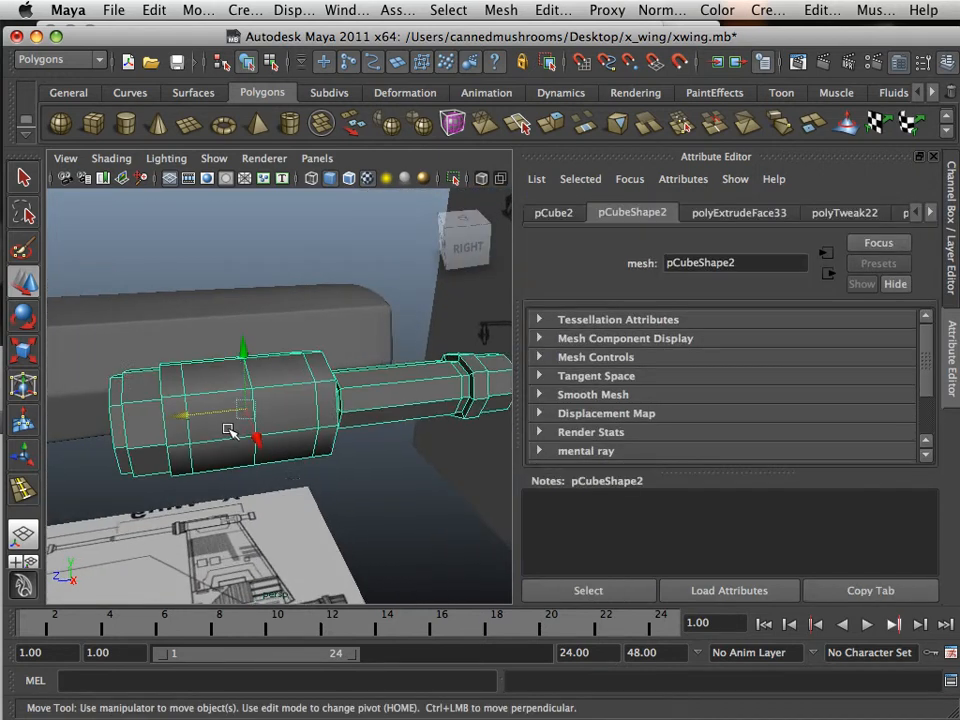
scroll(228, 430, "up", 2)
left_click_drag(290, 450, 326, 452, "alt")
key("3")
scroll(330, 456, "down", 3)
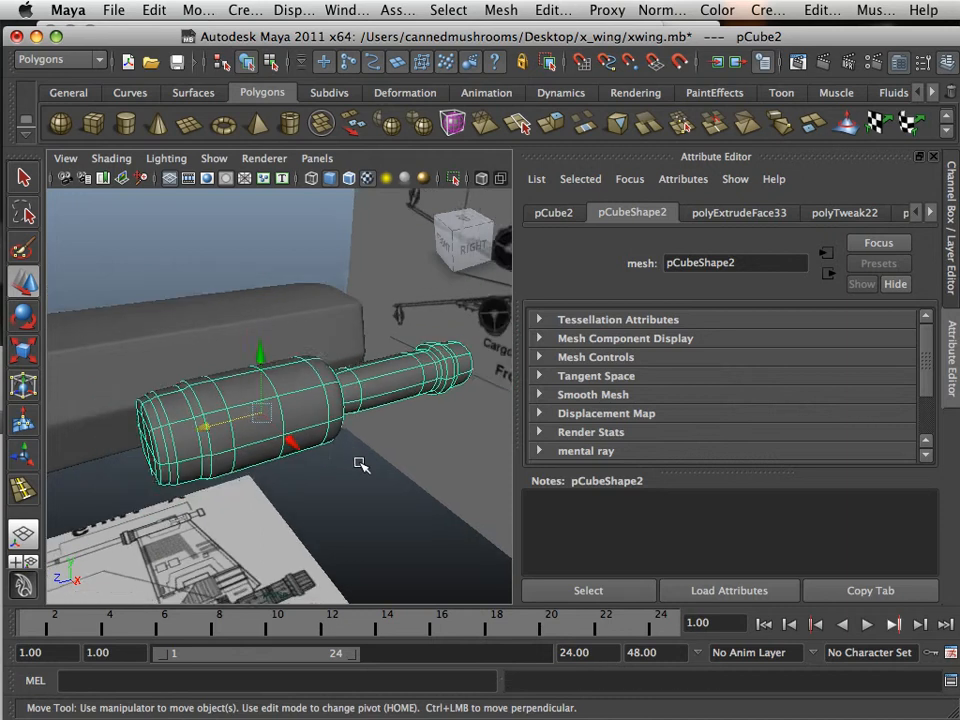
key("1")
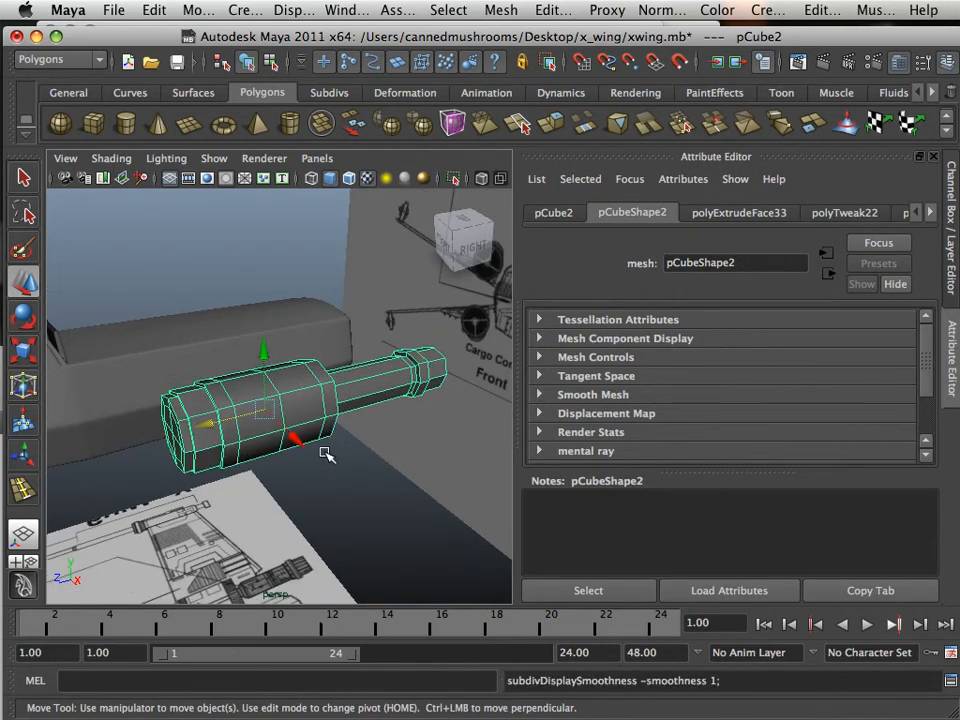
- Insert edge loops close to the rear and front edges of the engine's front ring with the Insert Edge Loop Tool
scroll(297, 449, "up", 3)
scroll(252, 432, "up", 5)
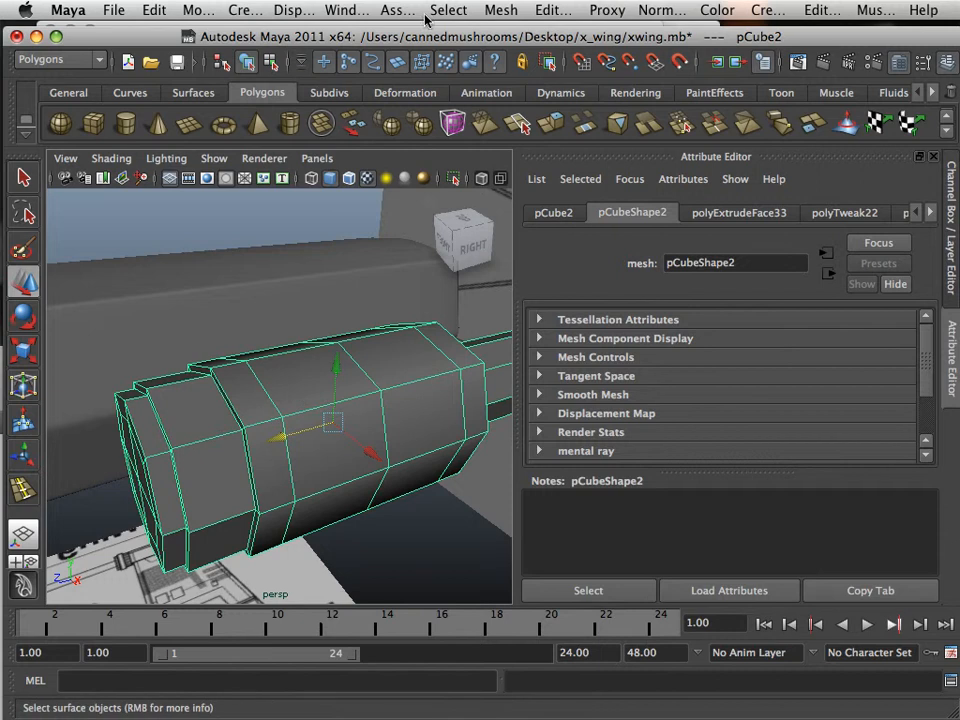
left_click(493, 9)
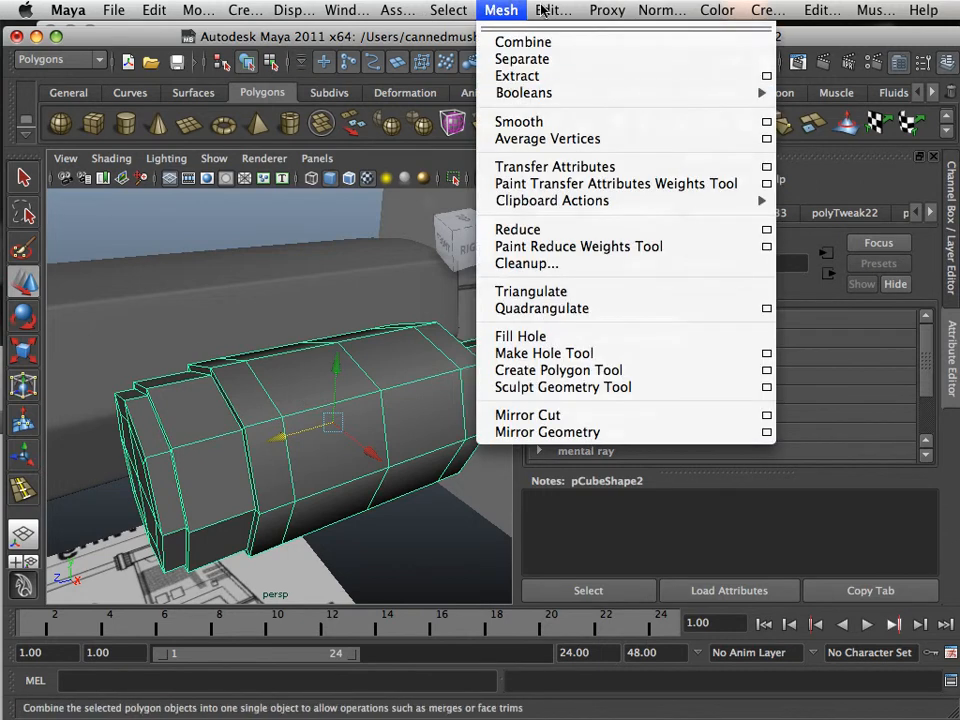
mouse_move(551, 10)
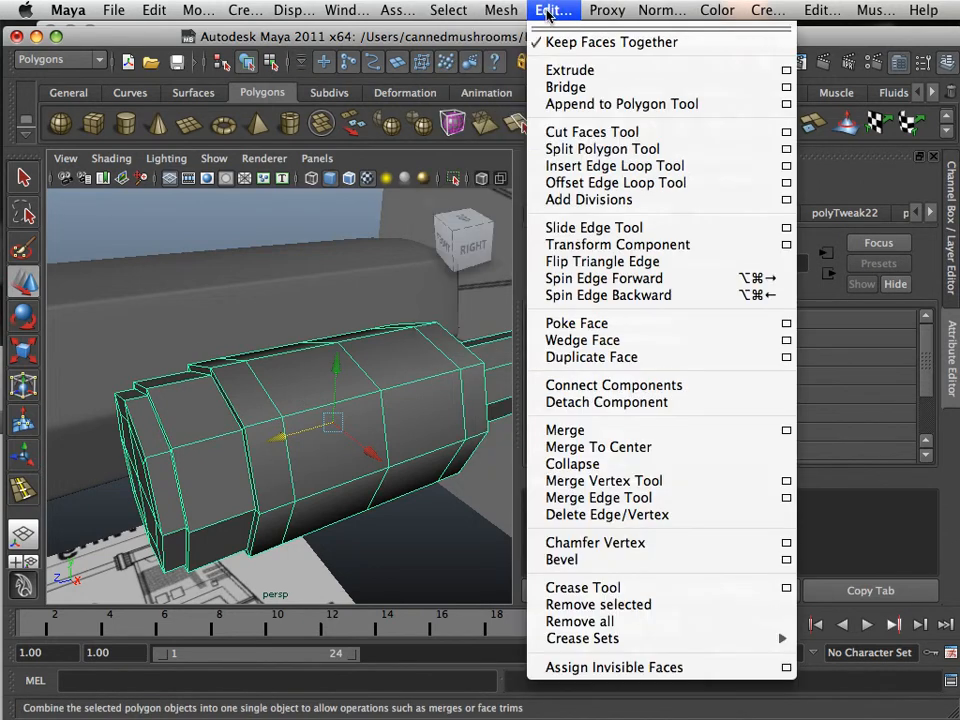
left_click(576, 166)
middle_click_drag(302, 418, 372, 394, "alt")
scroll(330, 416, "up", 3)
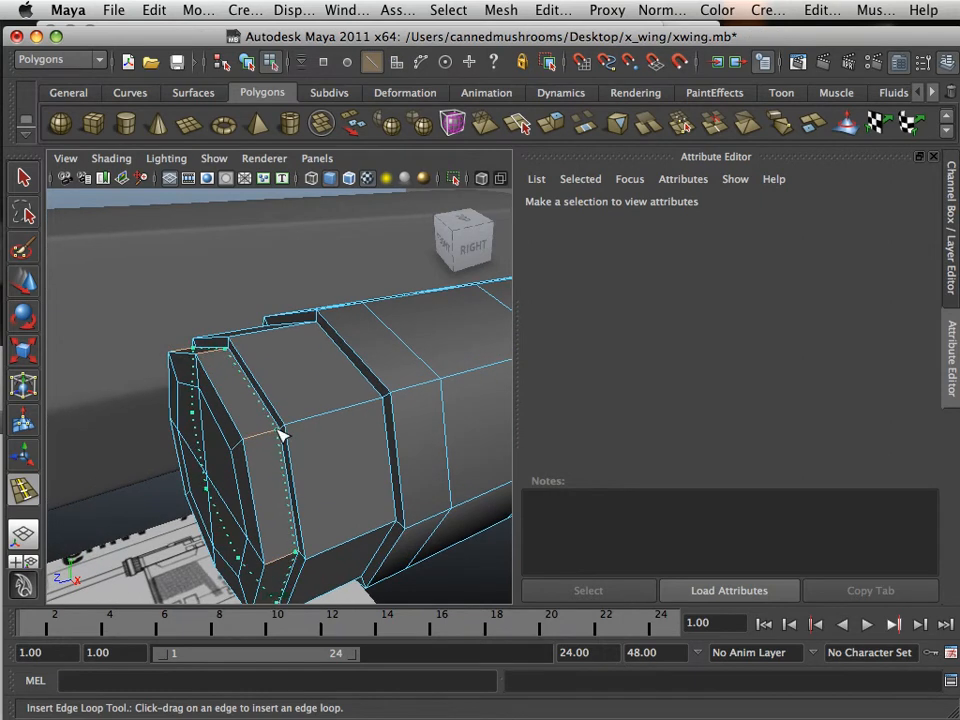
left_click_drag(283, 435, 277, 375)
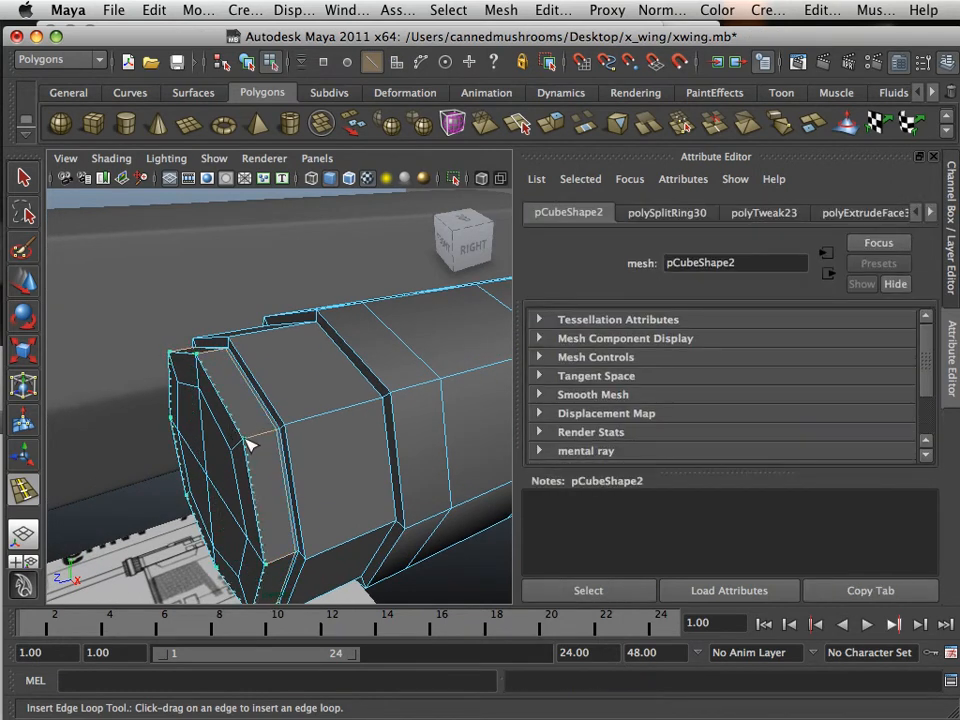
left_click(250, 445)
- Insert edge loops on both sides of the step between the second ring and the engine's main body
left_click(381, 404)
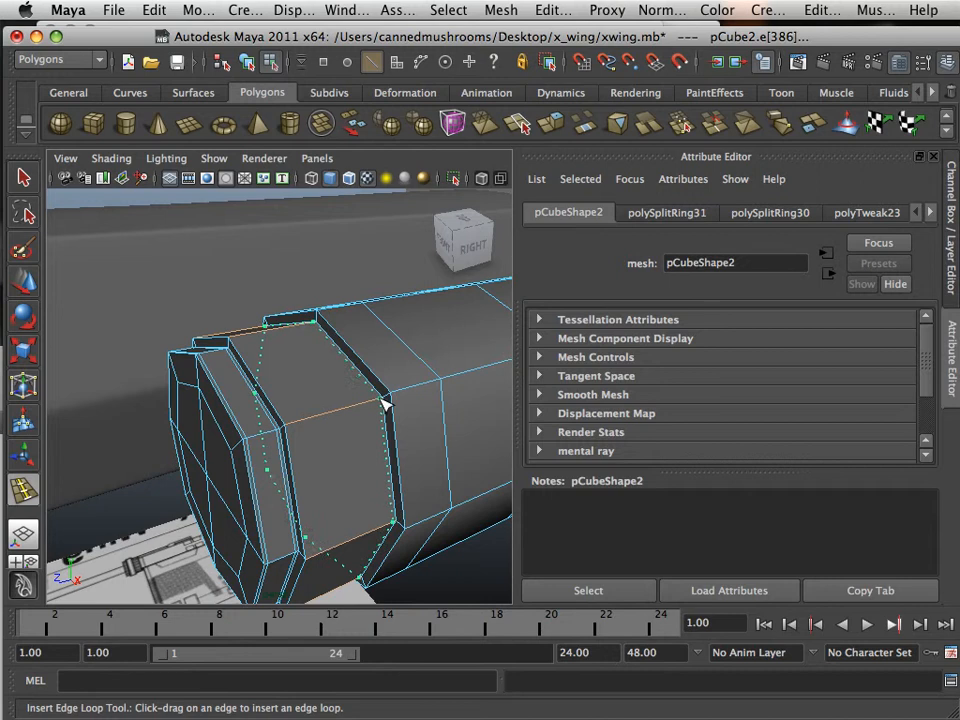
scroll(300, 436, "up", 2)
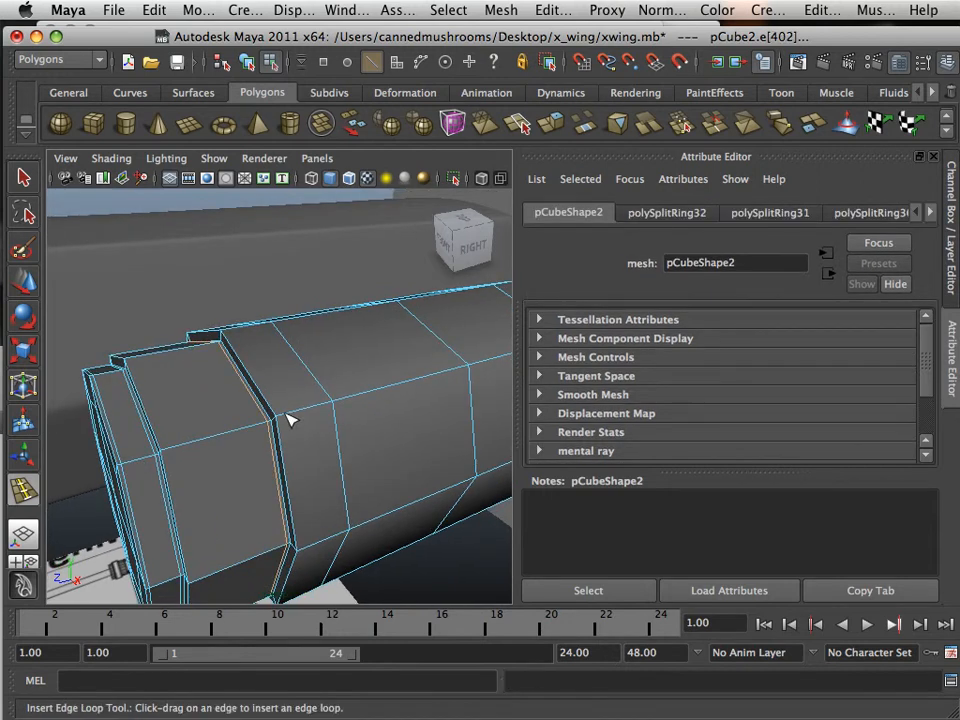
left_click_drag(285, 420, 284, 420)
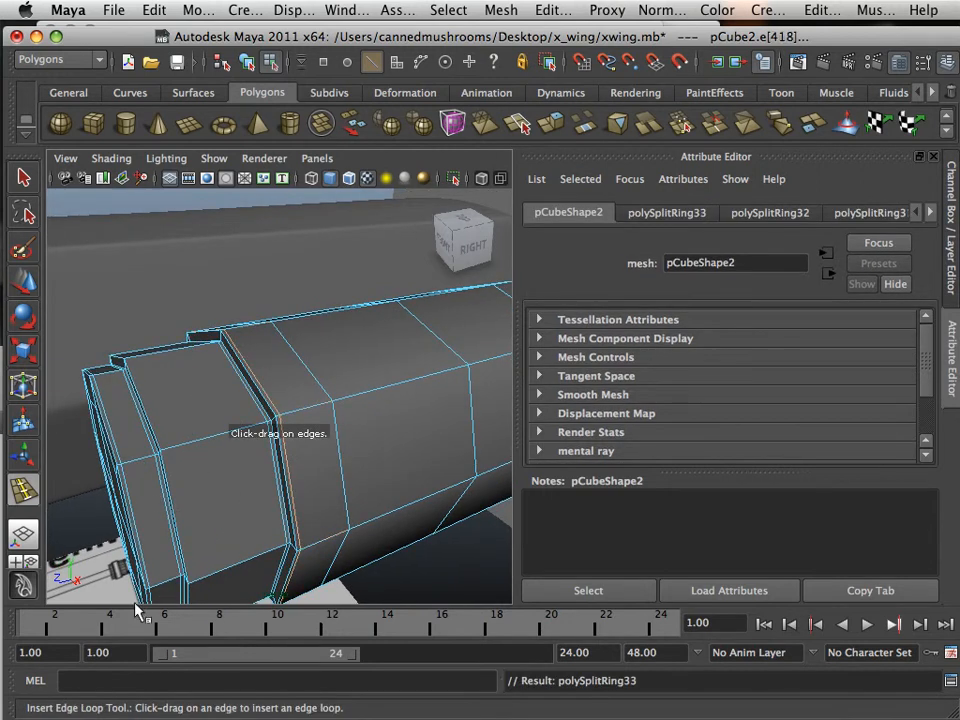
- Insert edge loops at the main body's rear edge, around the narrow neck behind it and at the start of the rear tube
left_click_drag(350, 512, 230, 490, "alt")
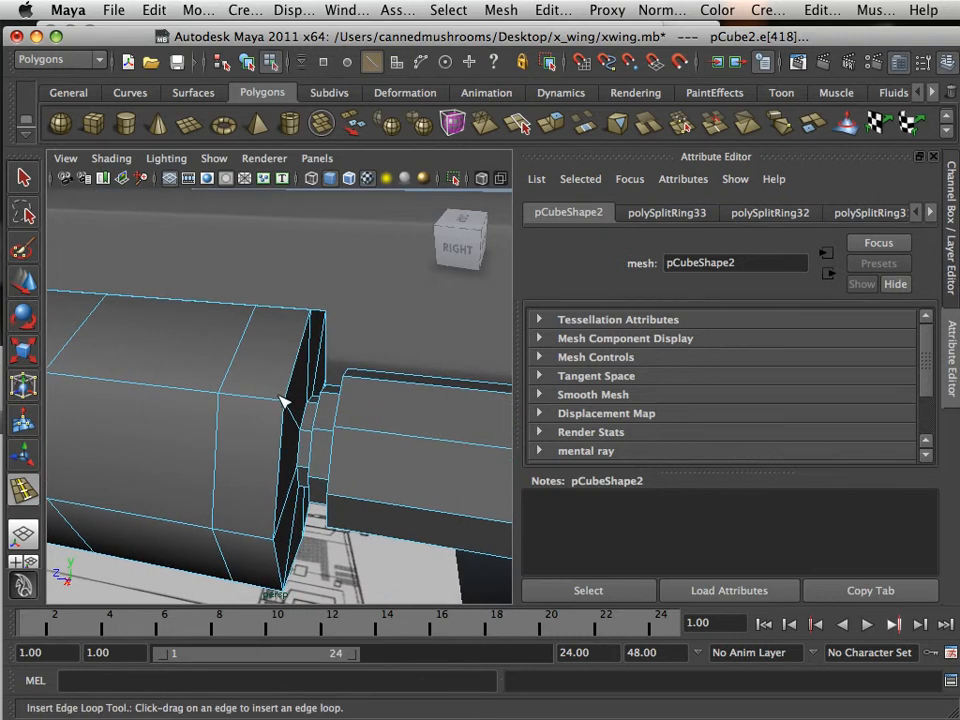
scroll(293, 428, "up", 2)
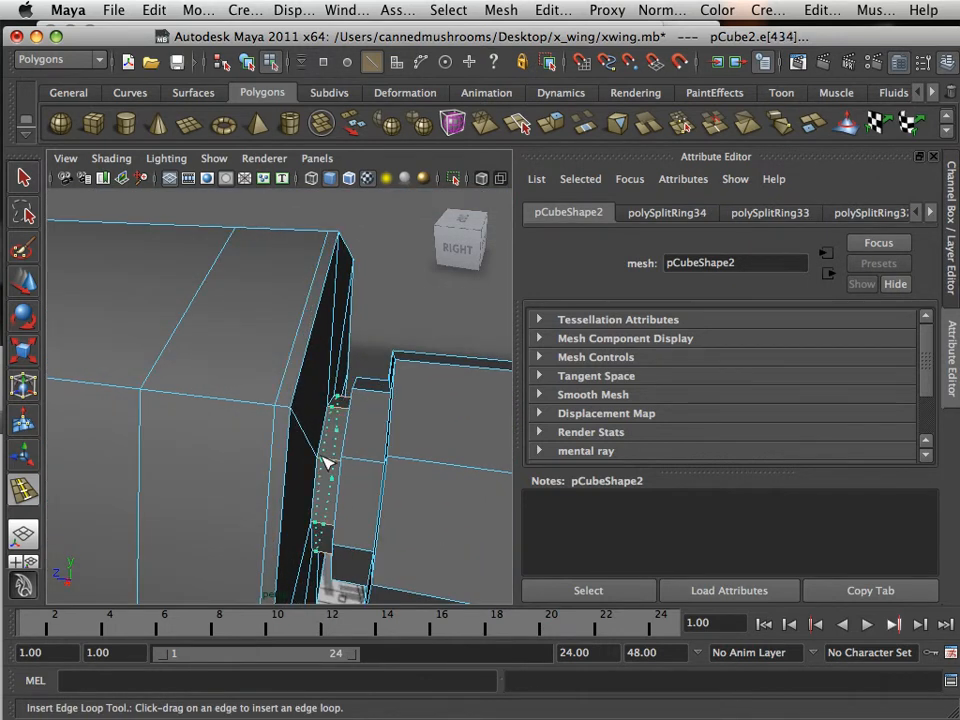
left_click(327, 462)
left_click_drag(352, 462, 396, 459)
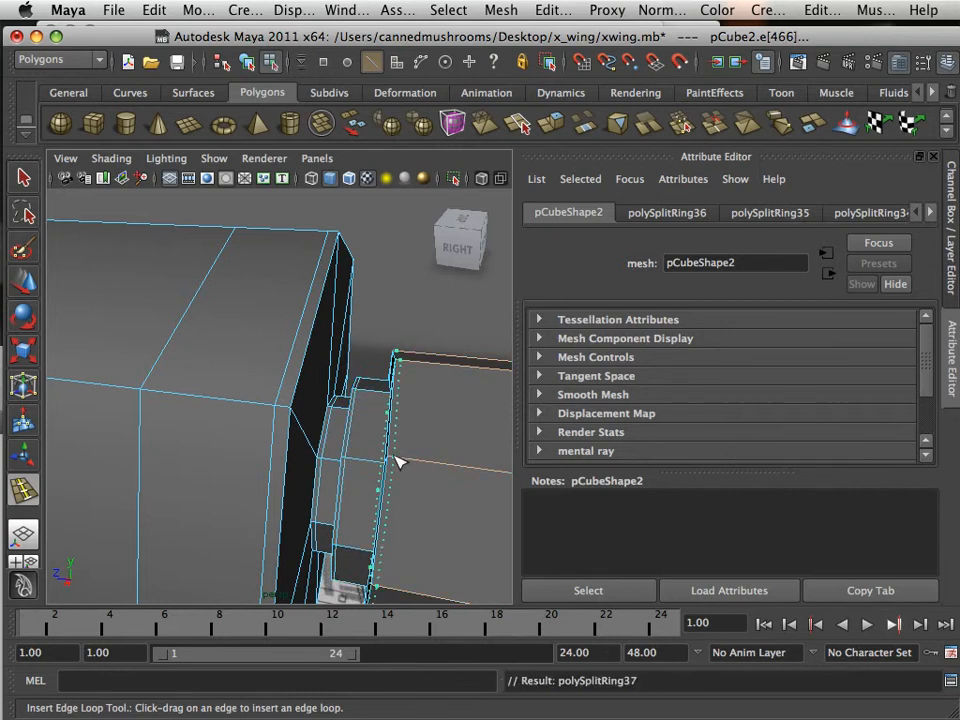
mouse_move(343, 500)
left_mouse_down("alt")
mouse_move(333, 496)
mouse_move(343, 499)
left_mouse_up("alt")
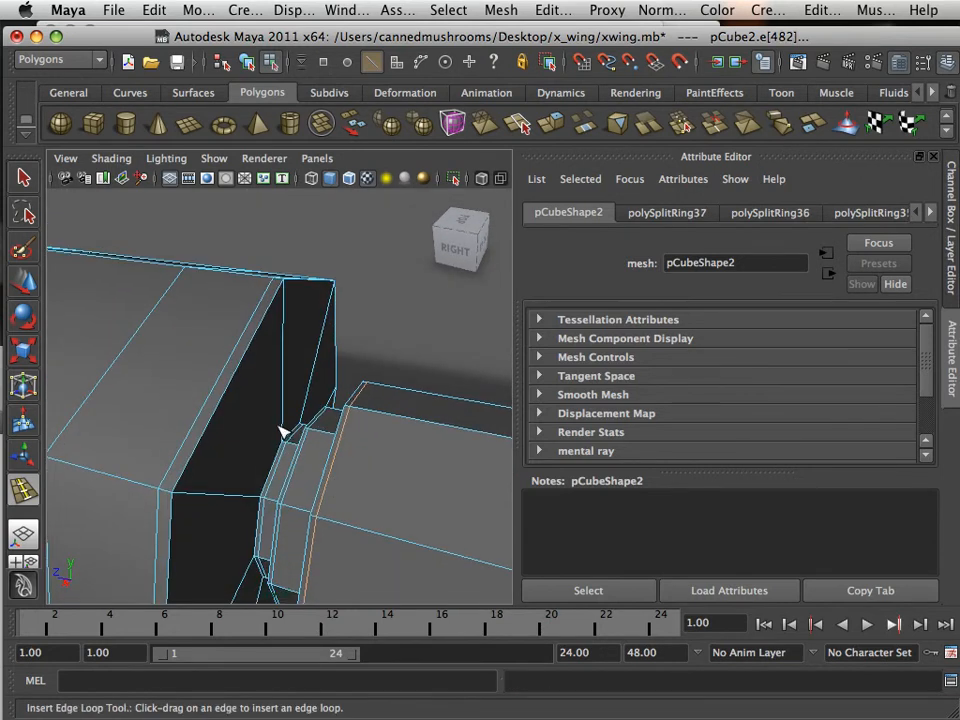
left_click_drag(283, 424, 336, 498)
- Insert edge loops on both sides of the crease near the tube's rear end and on the short section before the rear ring
middle_click_drag(336, 498, 191, 469, "alt")
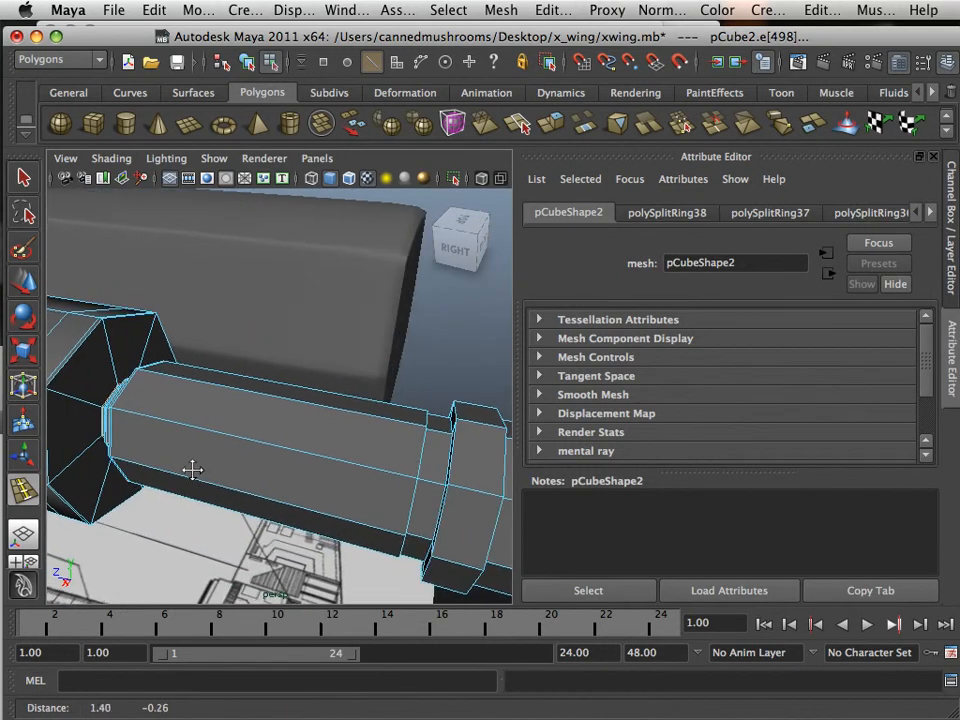
middle_click_drag(390, 479, 208, 449, "alt")
right_click_drag(255, 463, 280, 480, "alt")
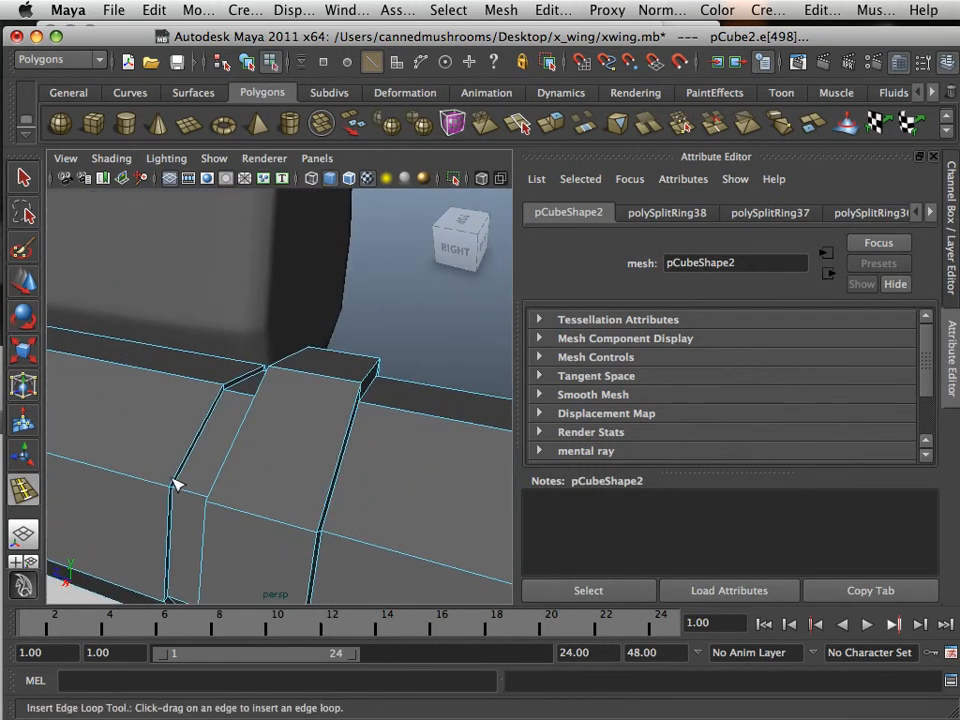
left_click_drag(170, 492, 193, 491)
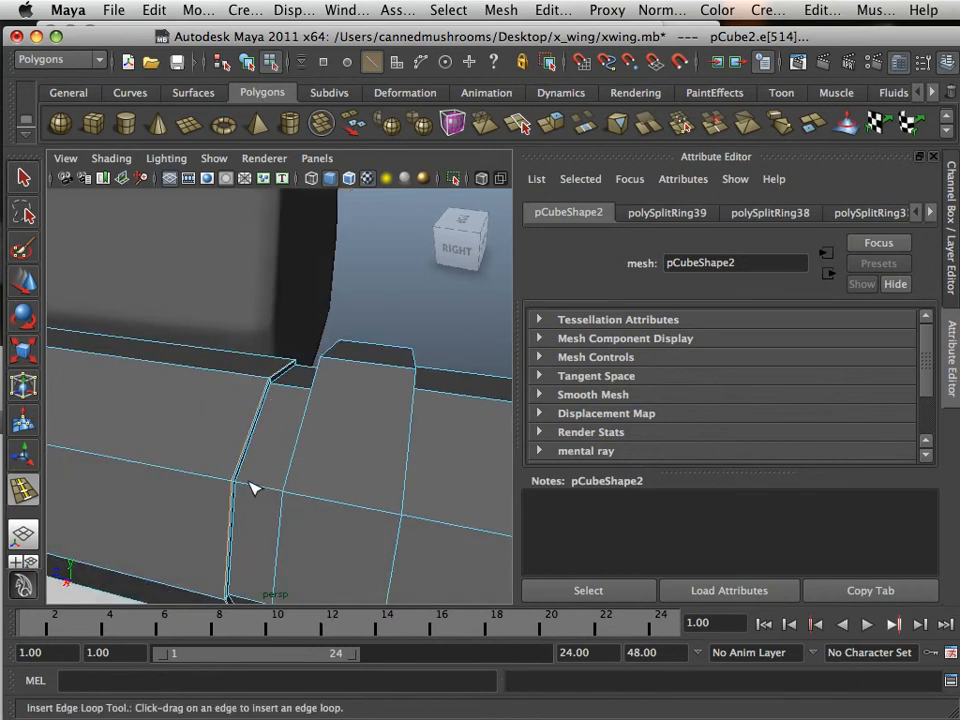
left_click_drag(241, 490, 266, 486)
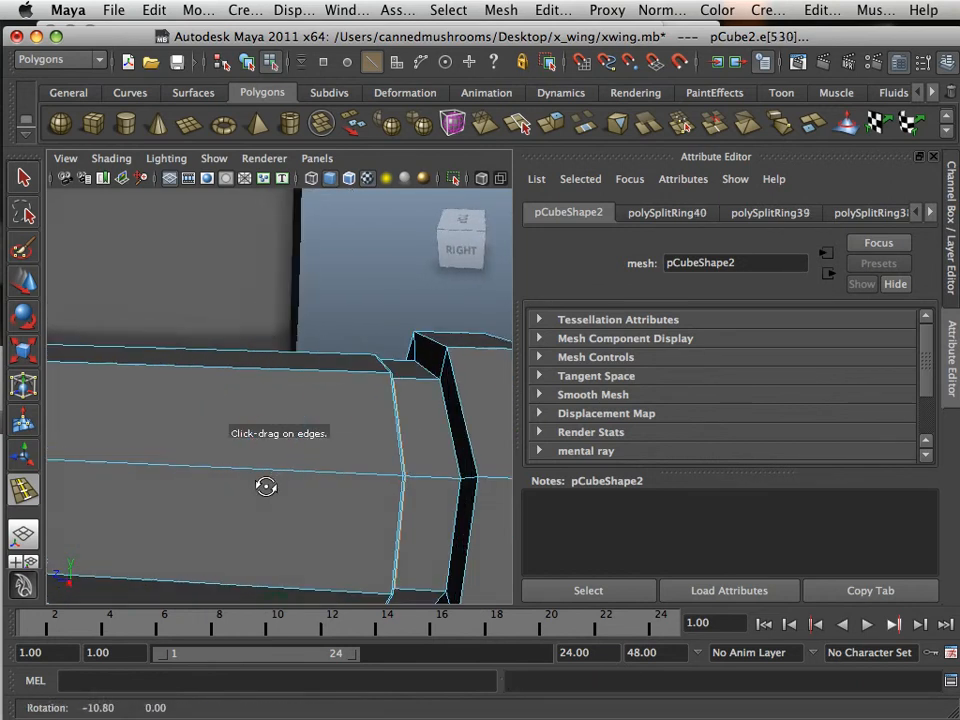
left_click_drag(462, 485, 461, 484)
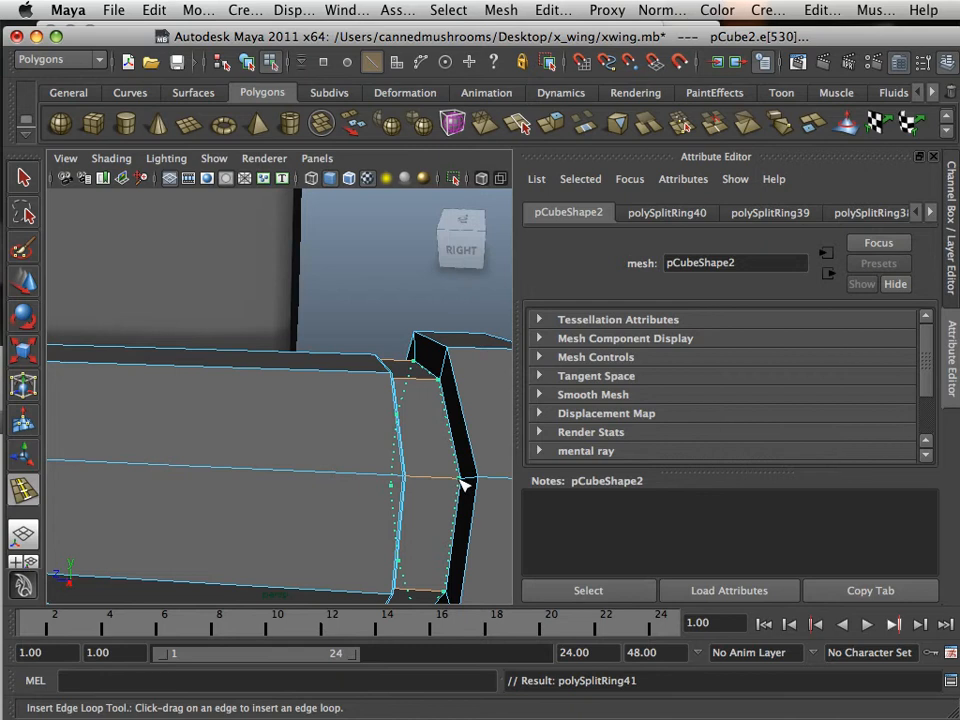
- Insert edge loops at the rear ring's front base and along the ring's front and rear outer edges
middle_click_drag(461, 484, 285, 467, "alt")
left_click_drag(285, 467, 317, 465, "alt")
right_click_drag(317, 465, 436, 468, "alt")
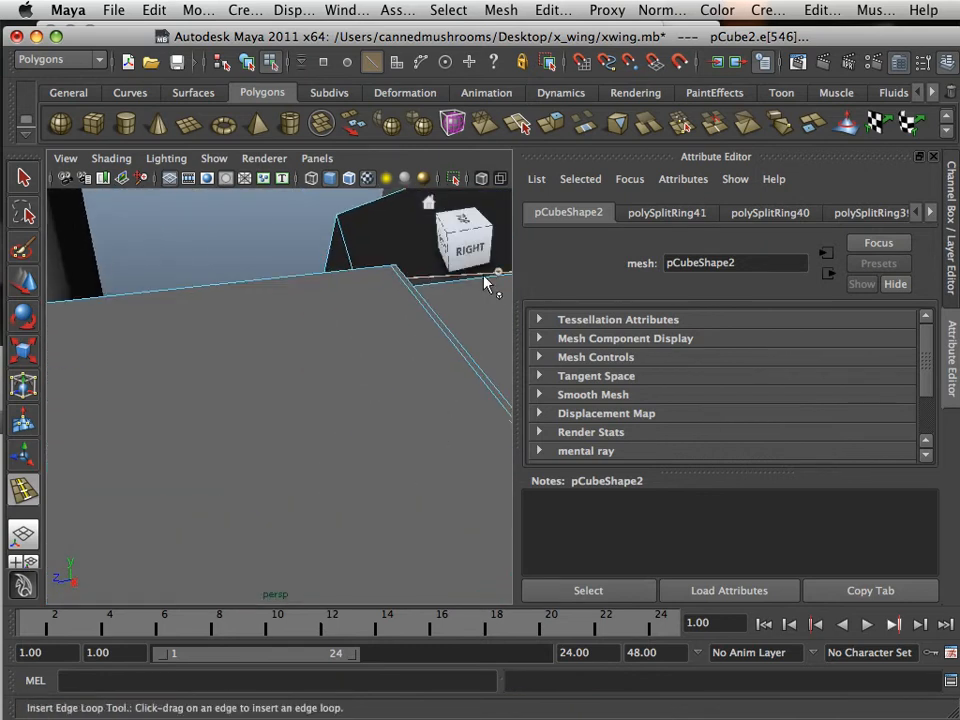
middle_click_drag(483, 278, 345, 362, "alt")
left_click_drag(345, 362, 366, 356, "alt")
right_click_drag(407, 381, 335, 421, "alt")
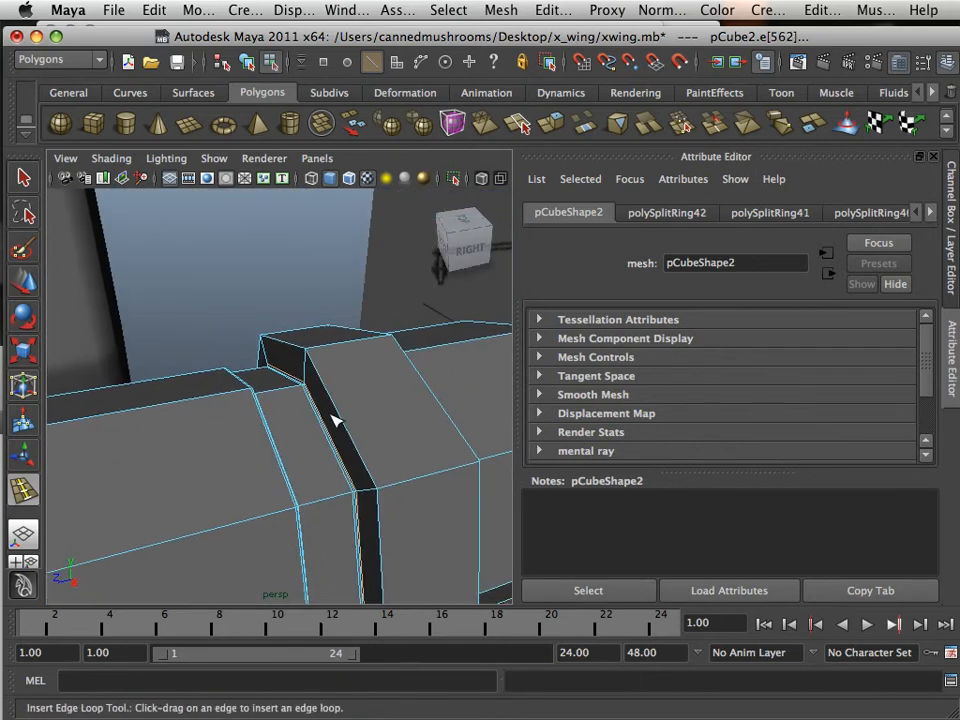
left_click_drag(335, 421, 258, 482, "alt")
left_click_drag(258, 482, 352, 485, "alt")
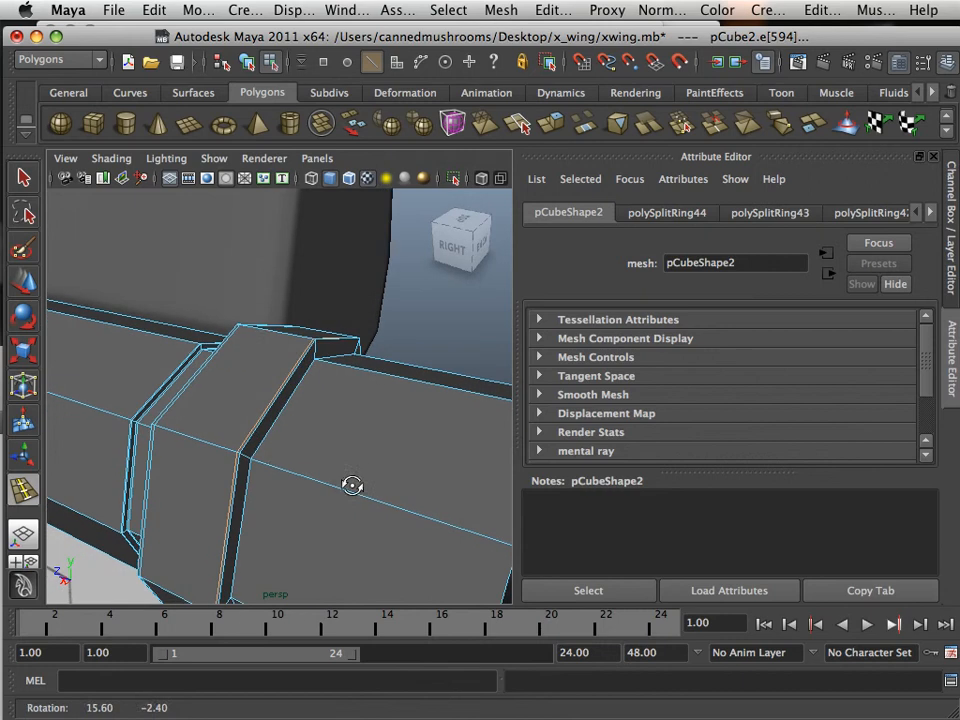
- Insert edge loops at the start of the engine's tip, just behind the rear ring, and at its end face
left_click(258, 466)
left_click_drag(259, 465, 277, 478, "alt")
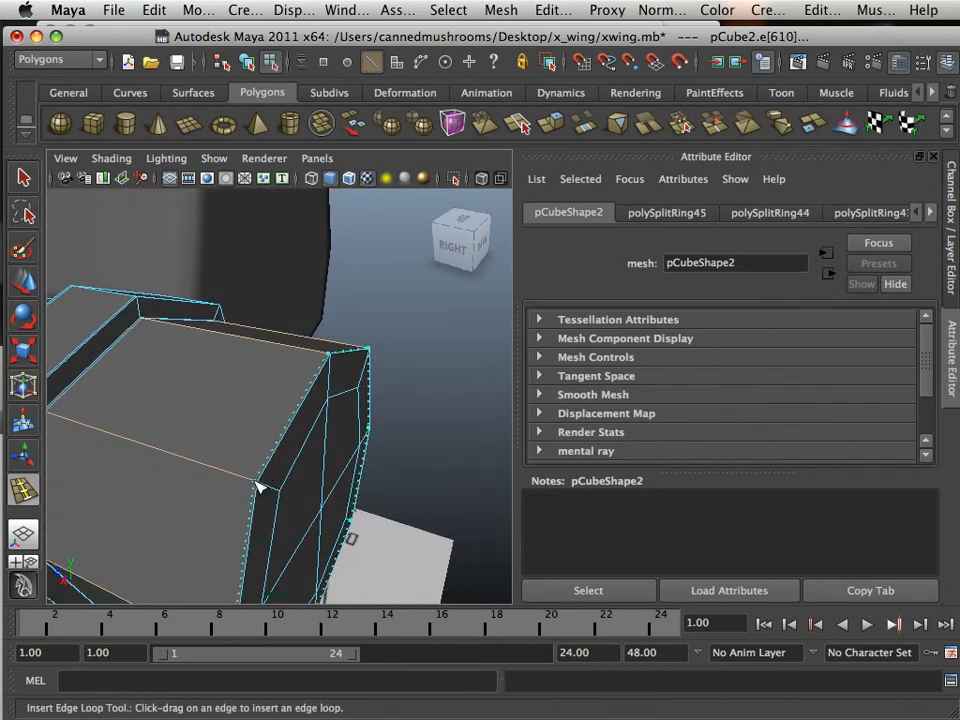
left_click(258, 486)
- Turn on the smooth preview for the engine, return to object selection with the Move tool and clear the selection
key("f")
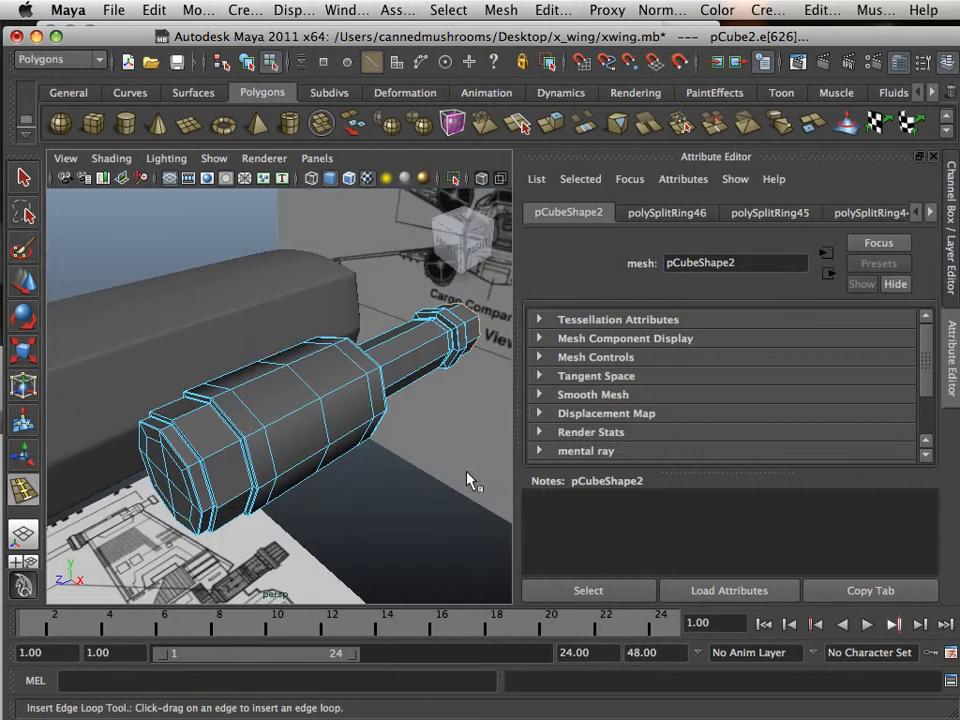
left_click_drag(472, 480, 420, 460, "alt")
key("3")
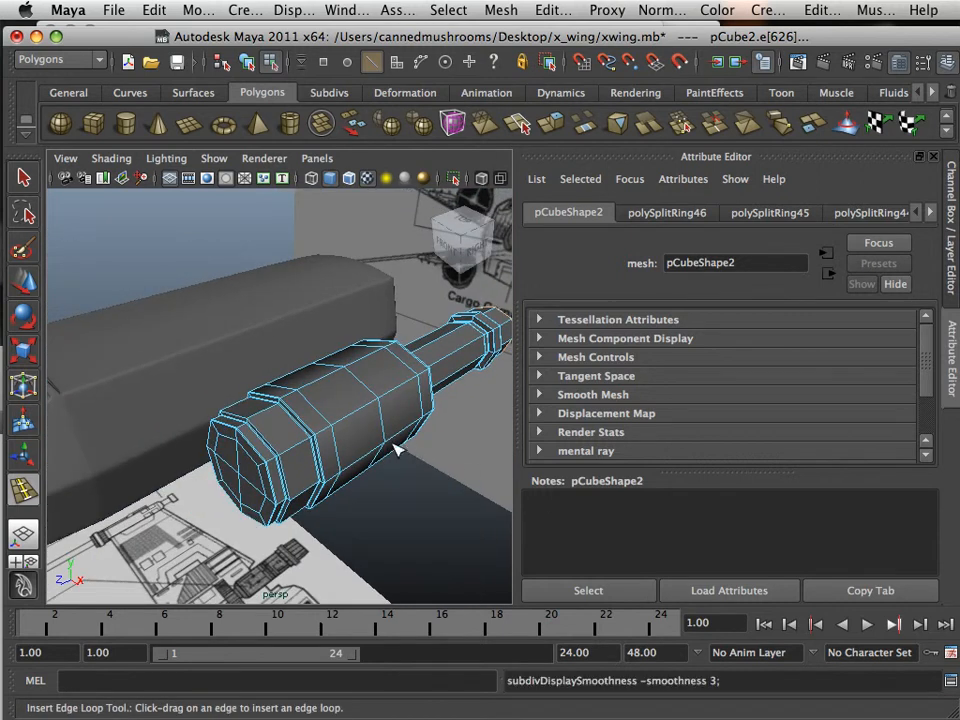
key("w")
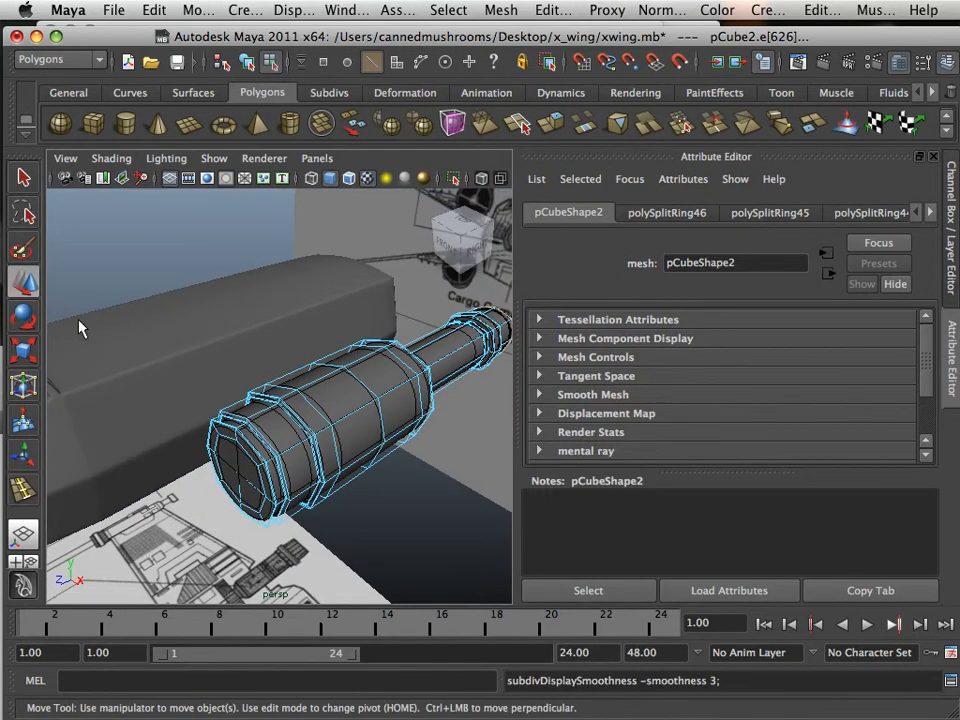
right_click_drag(259, 345, 340, 323)
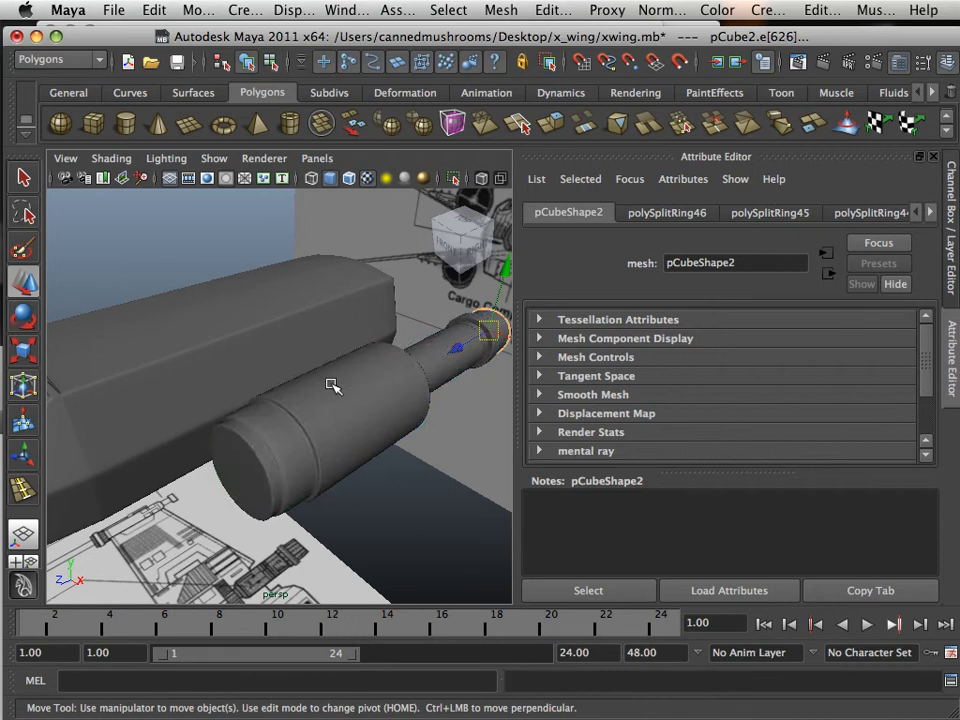
left_click(390, 492)
- Examine the smoothed engine along its rear tube and front, comparing its placement with the fuselage and the front-view drawing
left_click_drag(398, 486, 186, 460, "alt")
right_click_drag(186, 460, 338, 485, "alt")
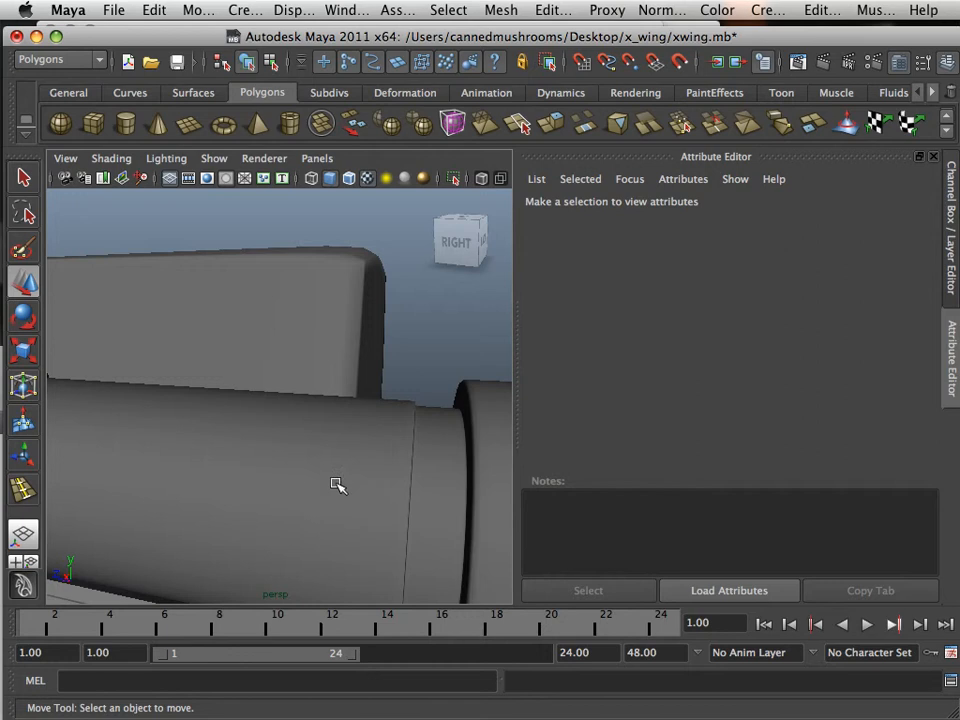
right_click_drag(426, 468, 257, 465, "alt")
left_click_drag(257, 465, 257, 463, "alt")
middle_click_drag(257, 463, 154, 454, "alt")
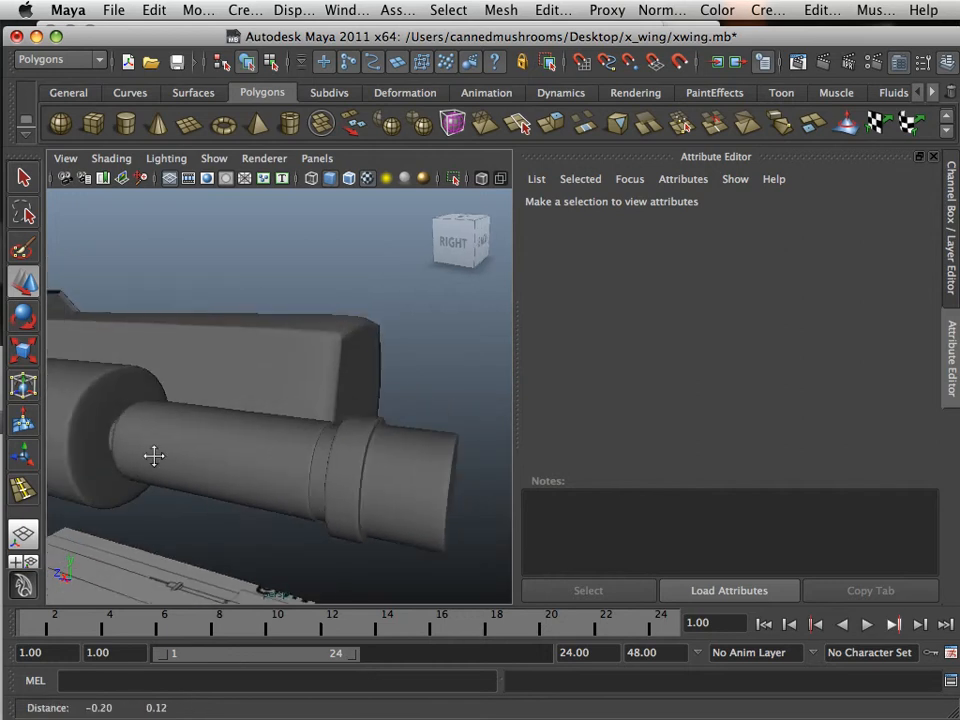
left_click_drag(154, 454, 527, 525, "alt")
right_click_drag(527, 525, 437, 489, "alt")
middle_click_drag(437, 489, 268, 480, "alt")
left_click_drag(268, 480, 317, 450, "alt")
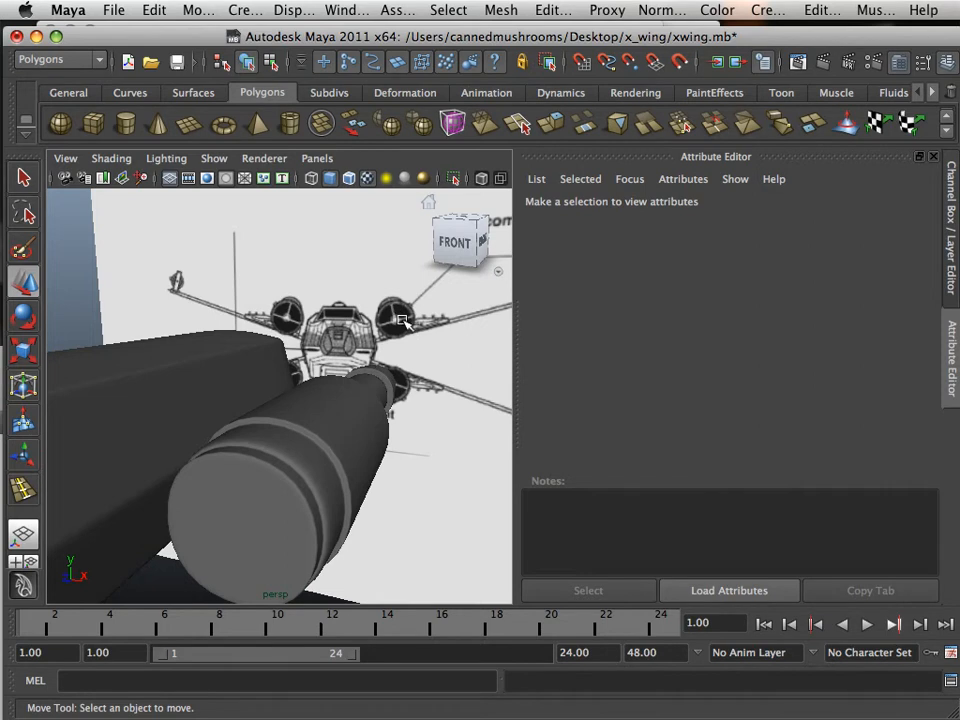
left_click_drag(385, 445, 100, 443, "alt")
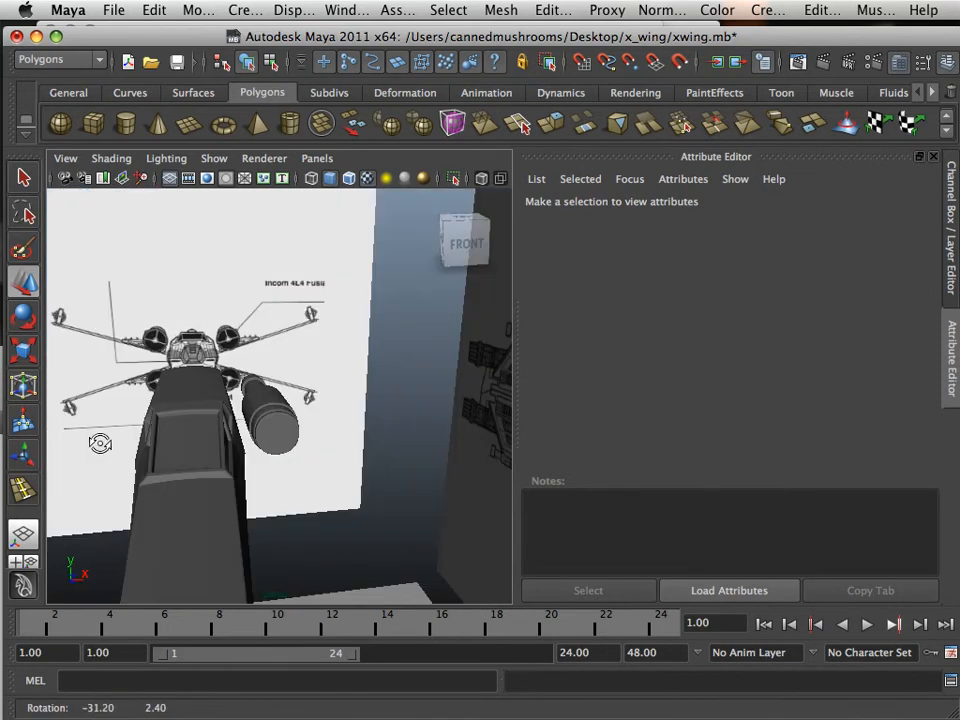
left_click_drag(239, 423, 476, 425, "alt")
right_click_drag(278, 398, 357, 453, "alt")
left_click_drag(357, 453, 381, 480, "alt")
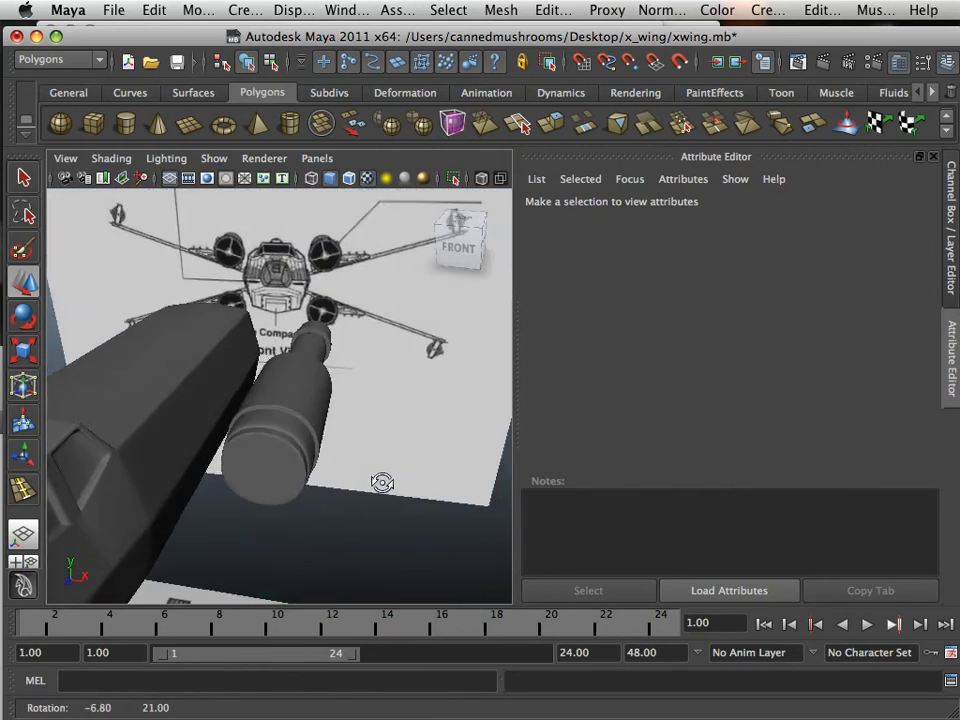
right_click_drag(381, 480, 300, 469, "alt")
left_click_drag(300, 469, 208, 439, "alt")
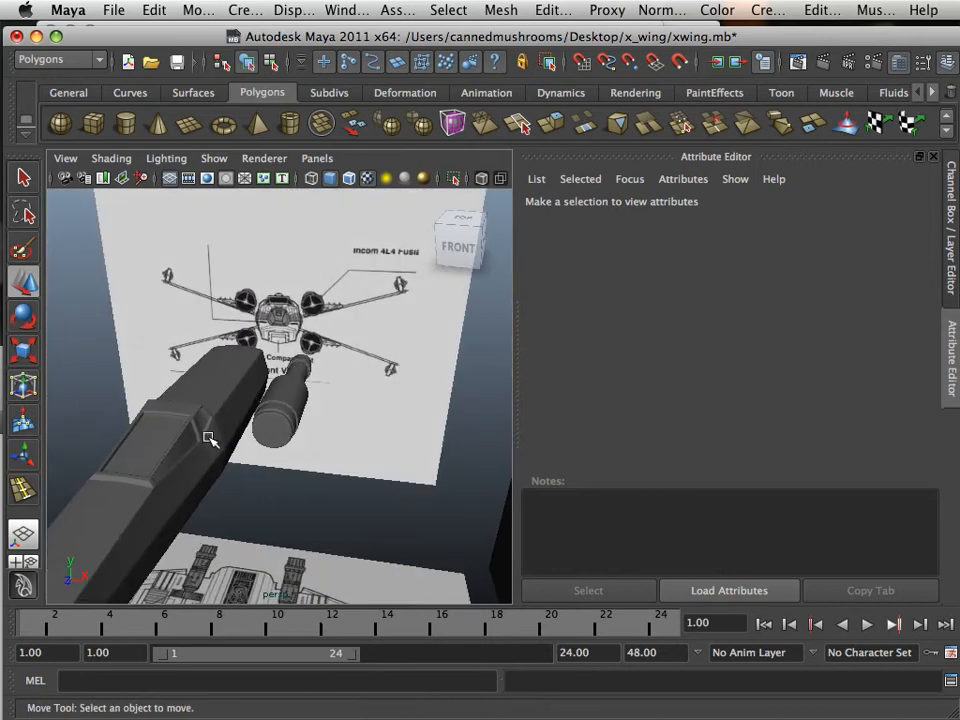
- Select the whole smoothed engine in a perspective view that shows the fuselage and the reference drawings
left_click(274, 430)
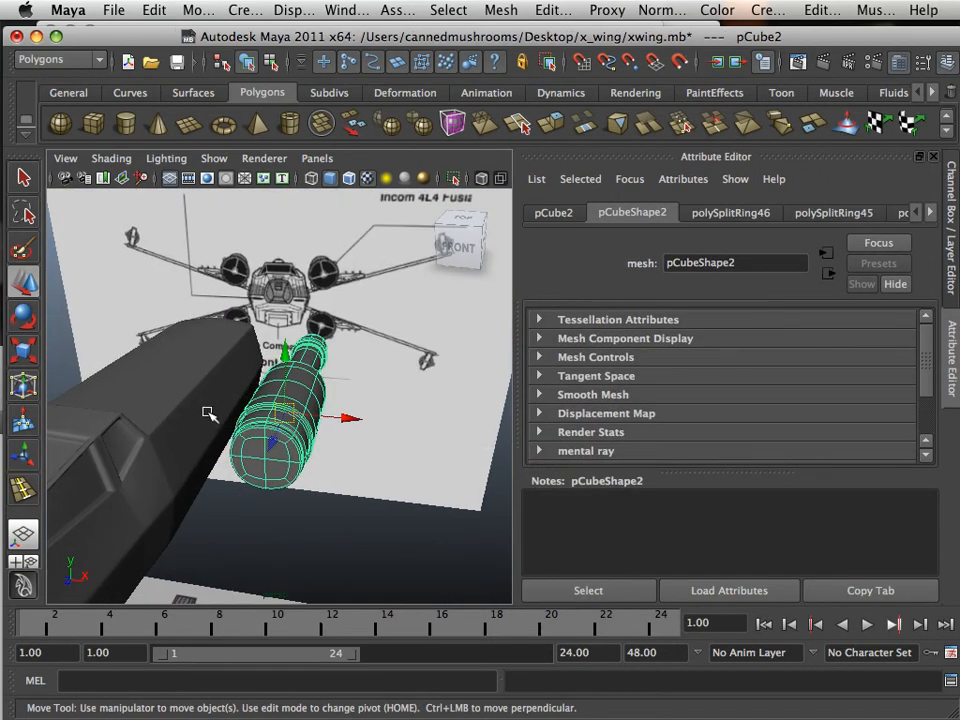
left_click(208, 413)
left_click_drag(208, 413, 240, 428, "alt")
left_click(286, 428)
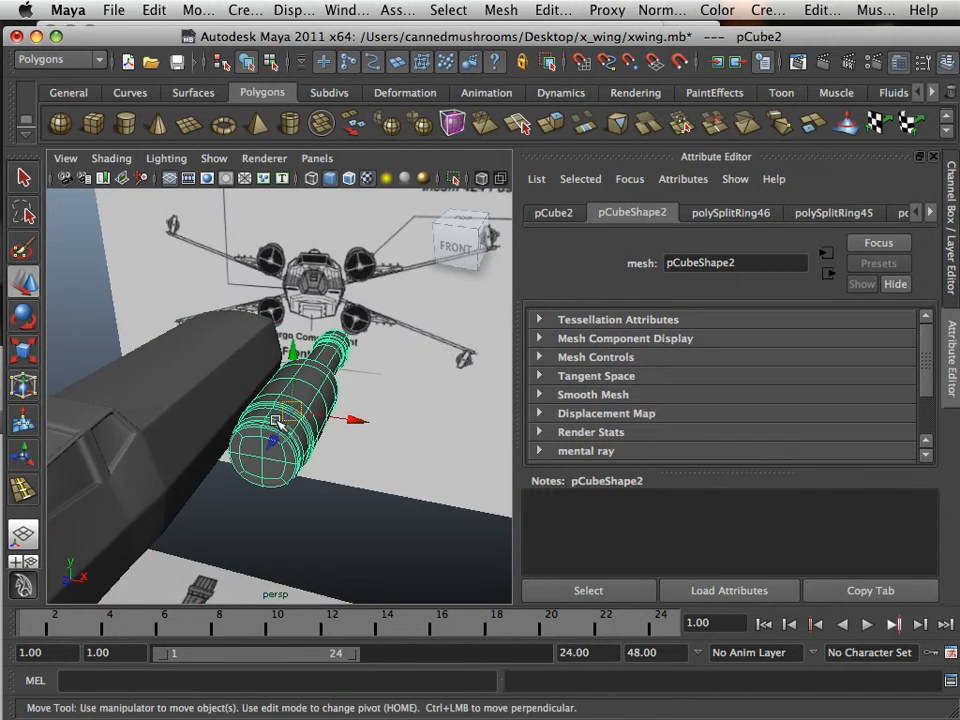
scroll(326, 405, "down", 5)
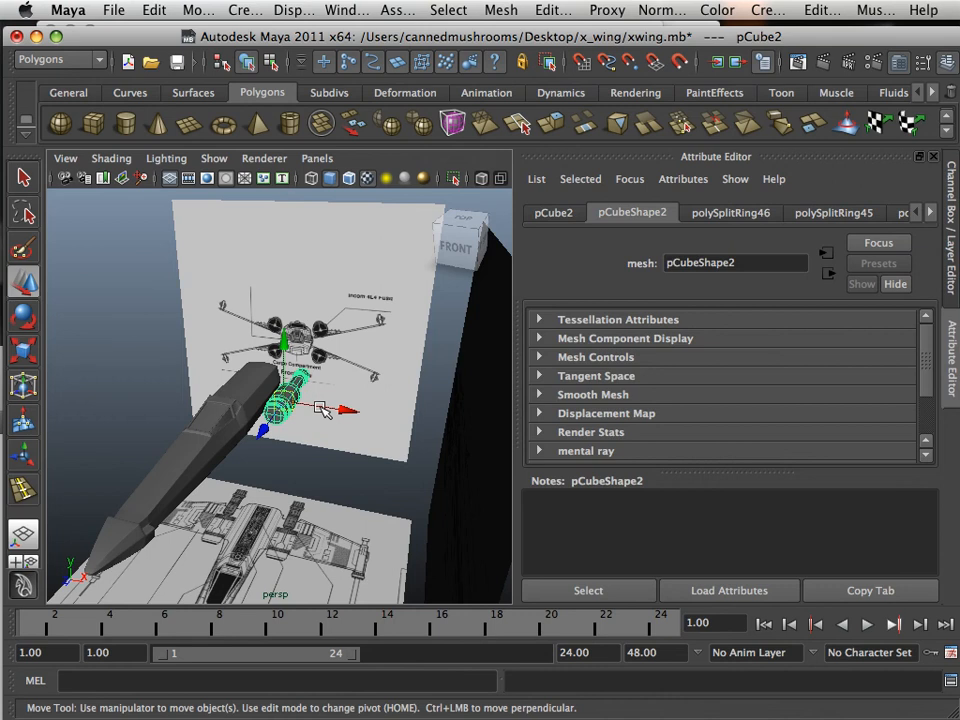